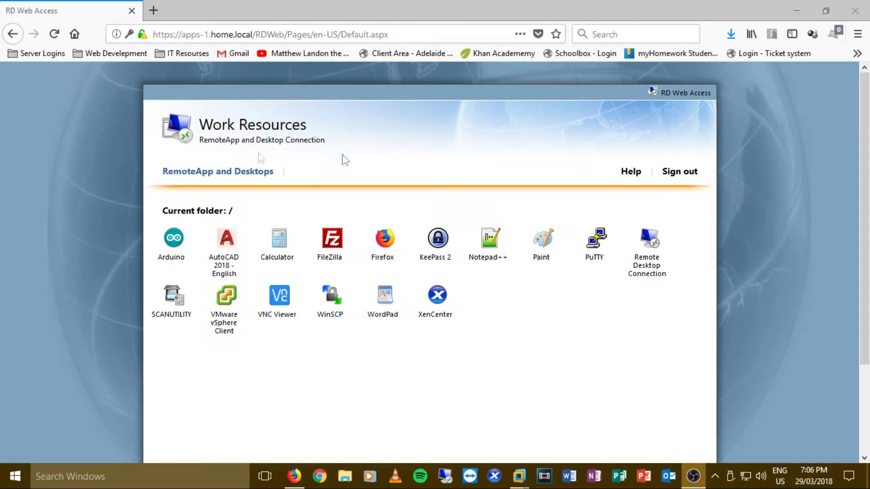
- Launch the PuTTY remote app from the RD Web Access Work Resources list
{"action": "left_click", "coordinate": [153, 10]}
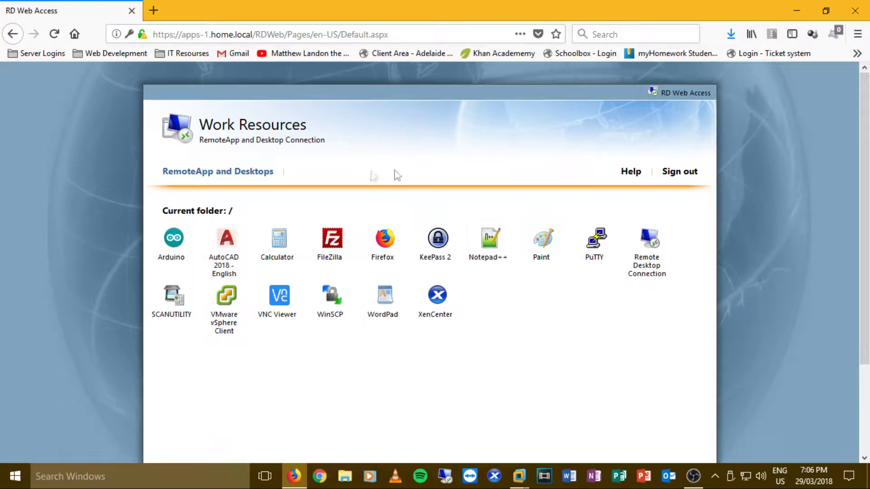
{"action": "left_click", "coordinate": [596, 238]}
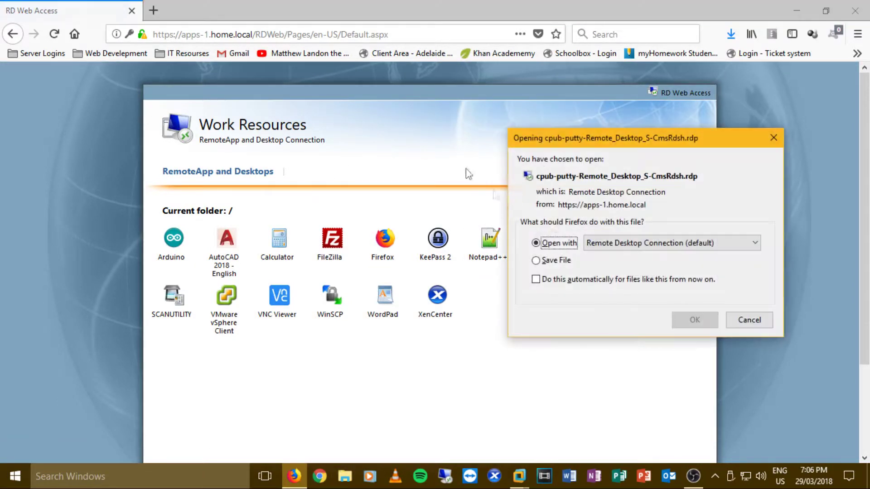
- Open the downloaded PuTTY .rdp file to start PuTTY Configuration, then switch to the Windows 8.1 VM
{"action": "left_click", "coordinate": [699, 319]}
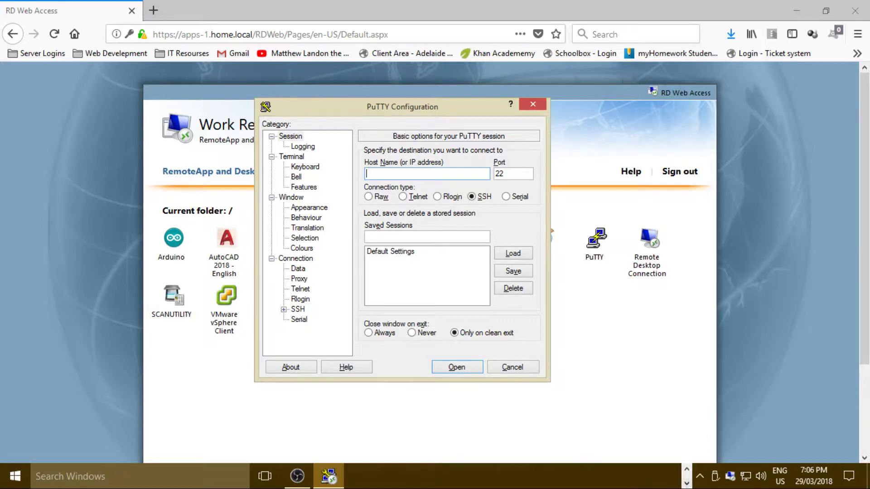
{"action": "left_click", "coordinate": [687, 471]}
{"action": "mouse_move", "coordinate": [521, 476]}
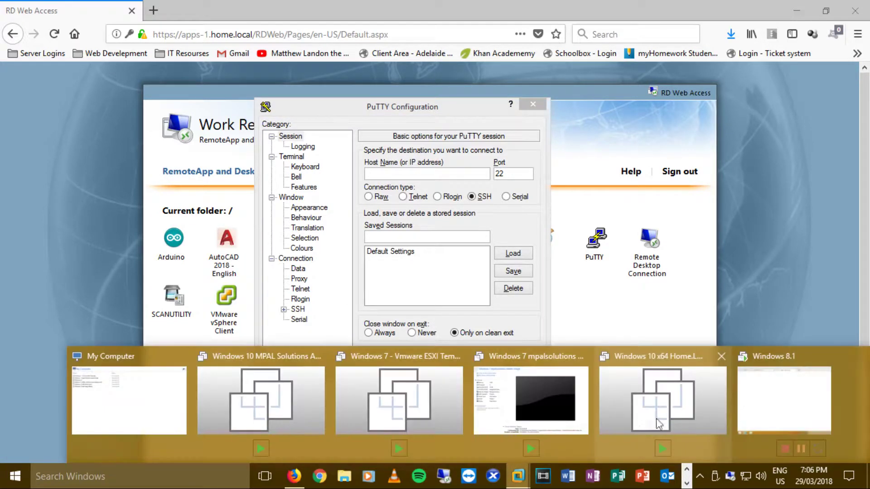
{"action": "left_click", "coordinate": [770, 408]}
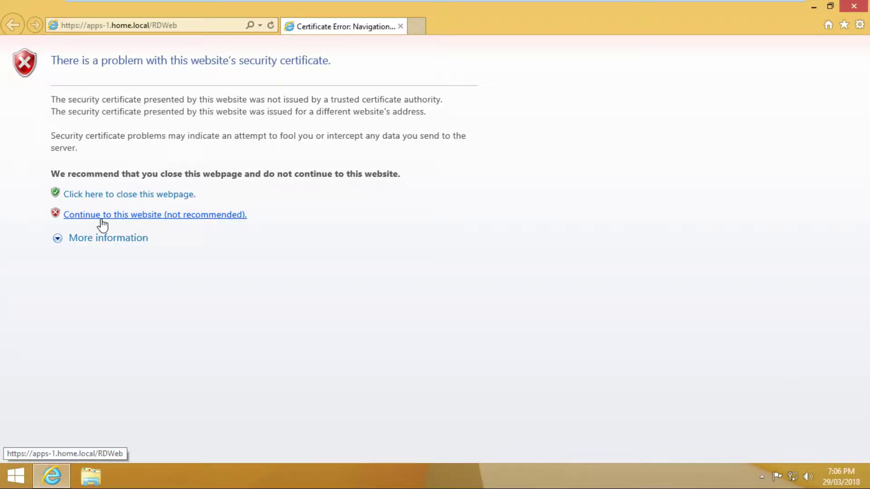
- Continue past the RDWeb certificate warning, exit full screen, and close VMware Workstation with its running VMs
{"action": "left_click", "coordinate": [80, 222]}
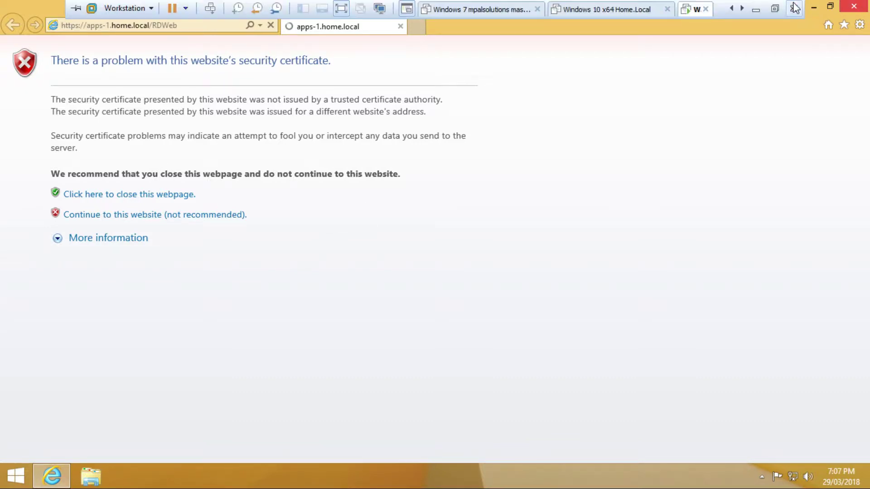
{"action": "left_click", "coordinate": [795, 6]}
{"action": "left_click", "coordinate": [416, 258]}
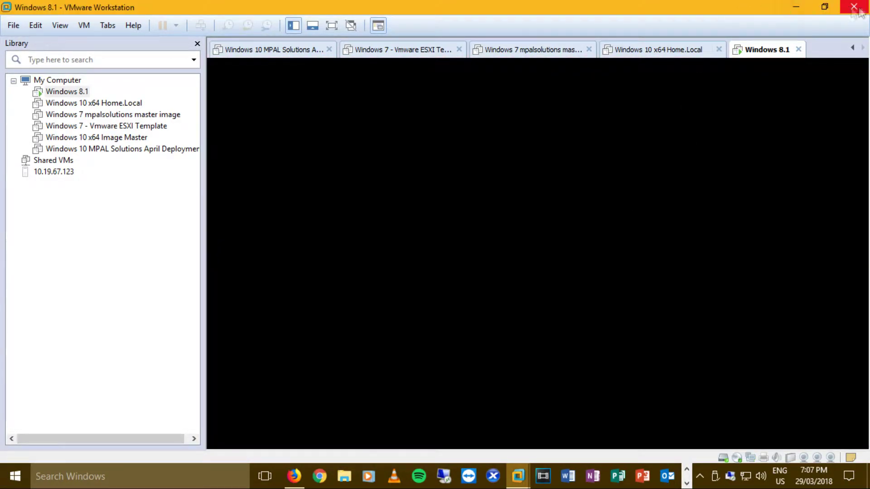
{"action": "left_click", "coordinate": [854, 7]}
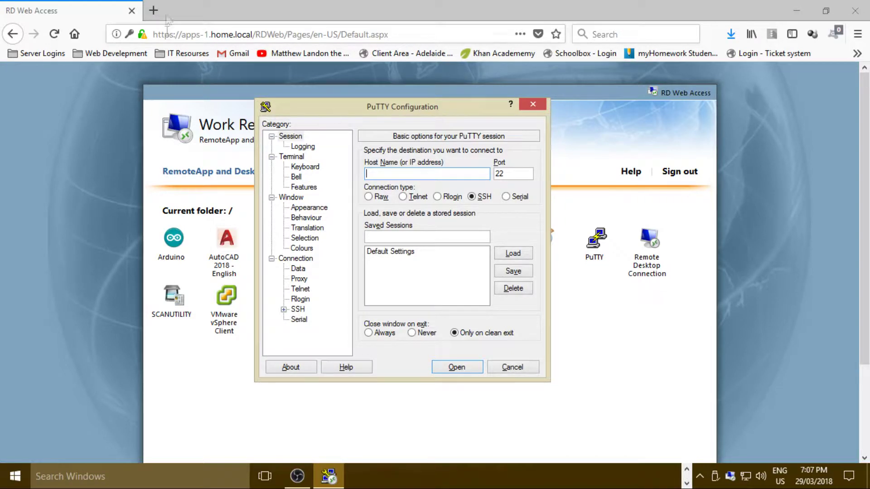
- Bring the RD Web Access page in front of PuTTY Configuration and launch XenCenter from it
{"action": "left_click", "coordinate": [661, 291]}
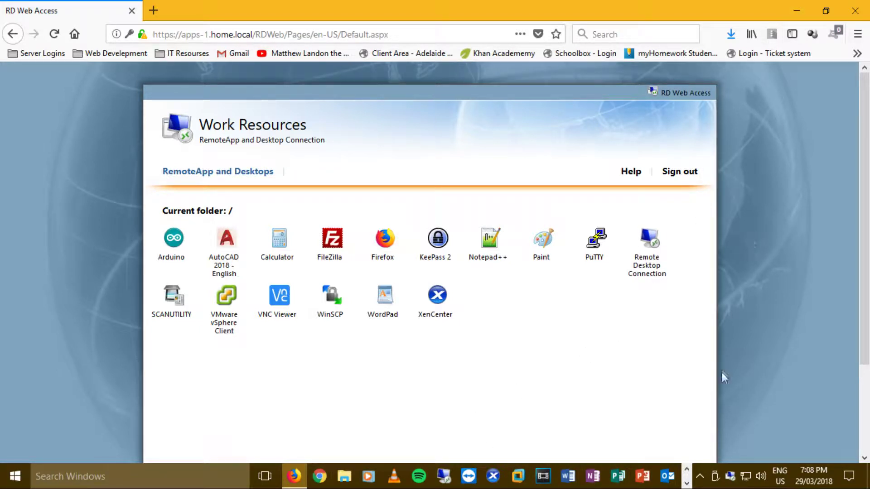
{"action": "left_click", "coordinate": [688, 471]}
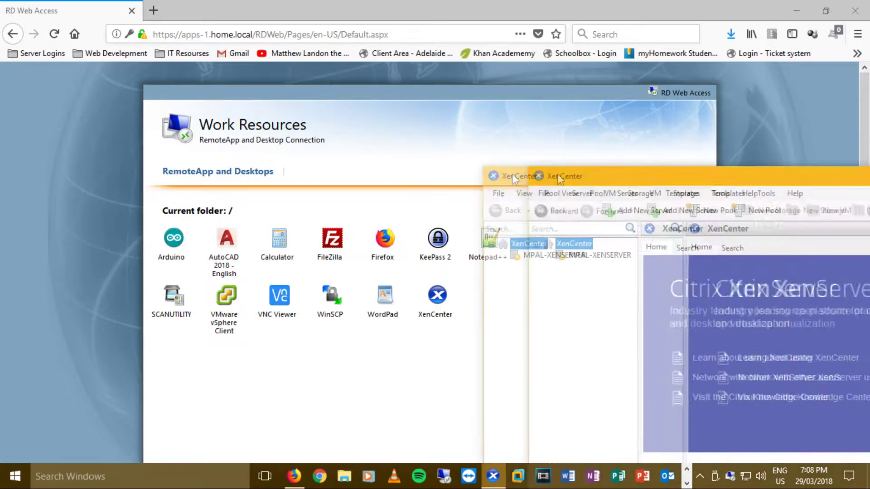
- Maximise XenCenter, then shut down Remote Gateway, PXE/WDS, Active Directory Client and Backup Server at once
{"action": "left_click_drag", "start_coordinate": [512, 173], "coordinate": [197, 5]}
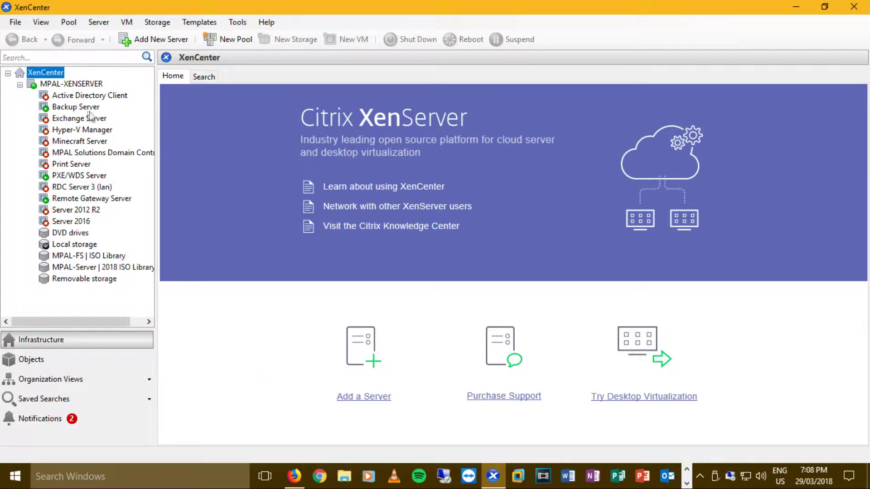
{"action": "left_click", "coordinate": [93, 199]}
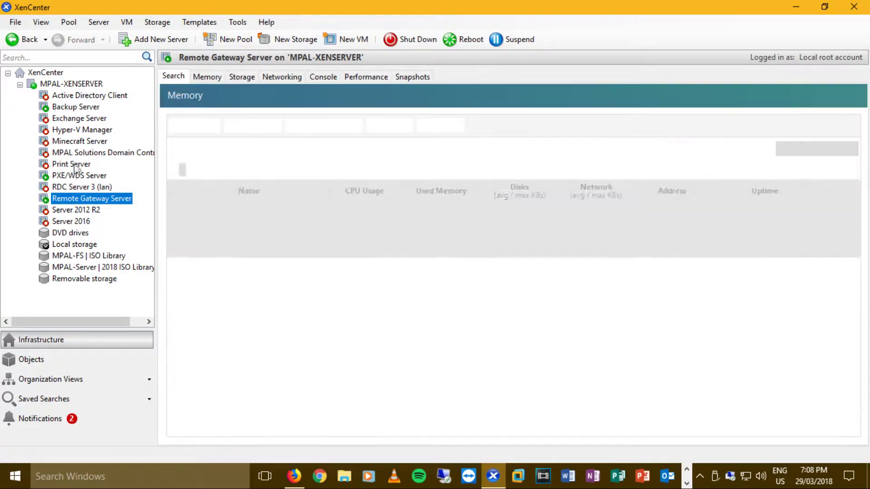
{"action": "left_click", "coordinate": [77, 175], "text": "ctrl"}
{"action": "left_click", "coordinate": [86, 95], "text": "ctrl"}
{"action": "left_click", "coordinate": [68, 107], "text": "ctrl"}
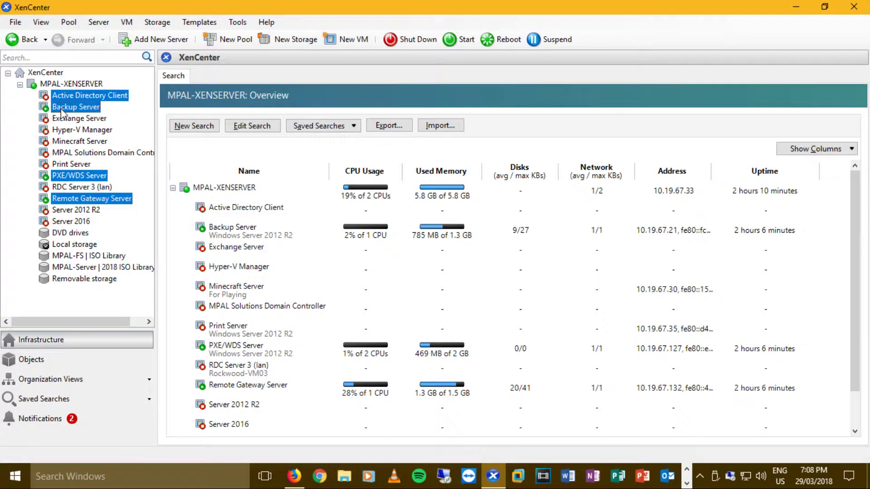
{"action": "right_click", "coordinate": [62, 112]}
{"action": "left_click", "coordinate": [90, 119]}
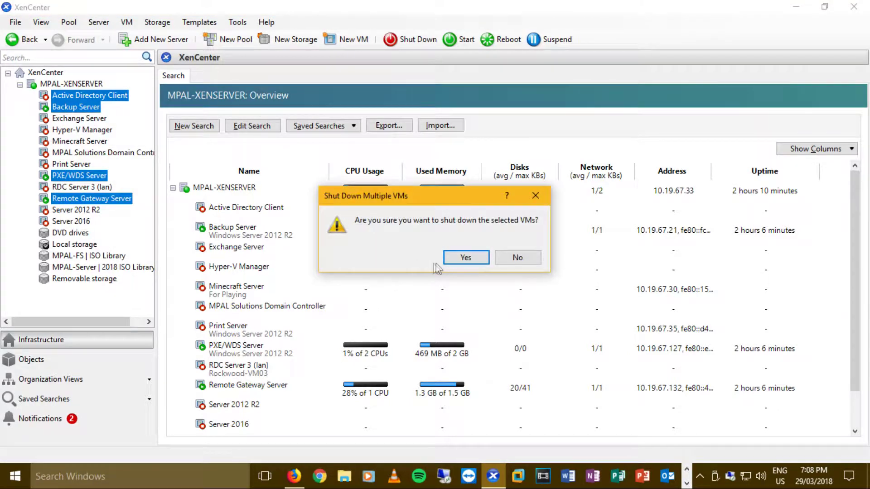
{"action": "left_click", "coordinate": [453, 259]}
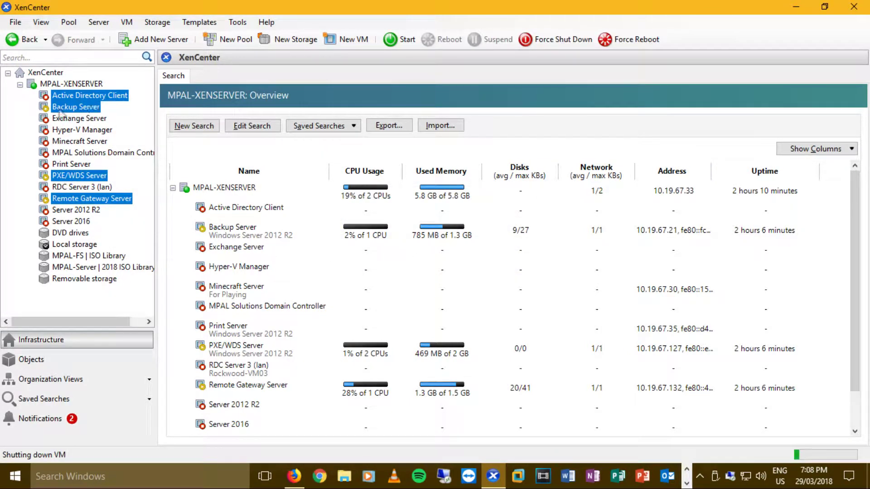
{"action": "left_click", "coordinate": [45, 96]}
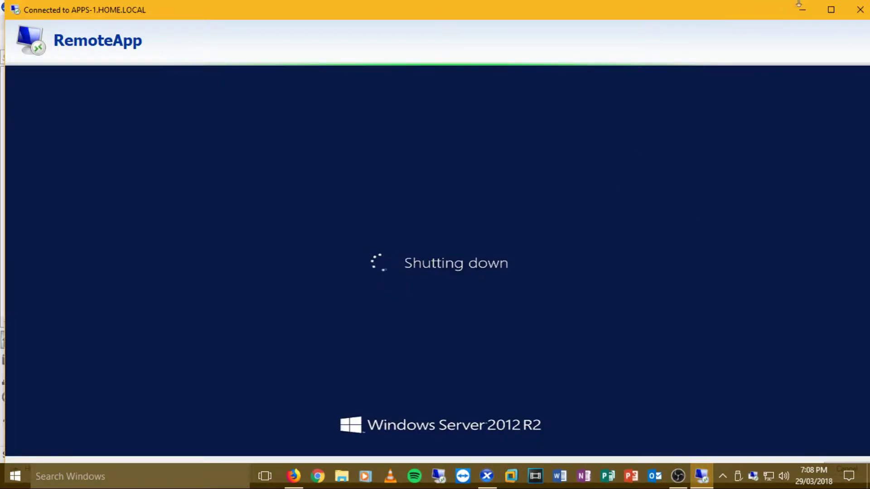
- Close the 'Connected to APPS-1.HOME.LOCAL' RemoteApp window and select the Server 2012 R2 VM
{"action": "left_click", "coordinate": [854, 11]}
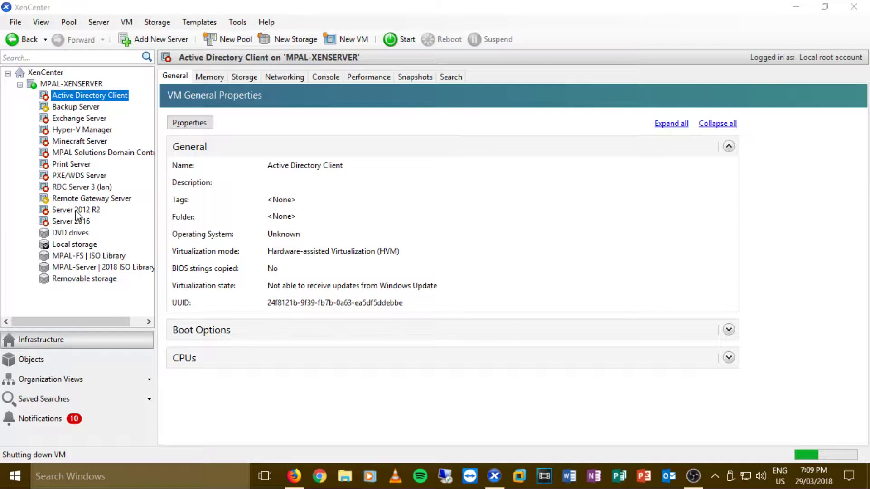
{"action": "left_click", "coordinate": [90, 211]}
- Show the Server 2012 R2 console scaled to fit and take a snapshot named 'Base Image'
{"action": "left_click", "coordinate": [321, 77]}
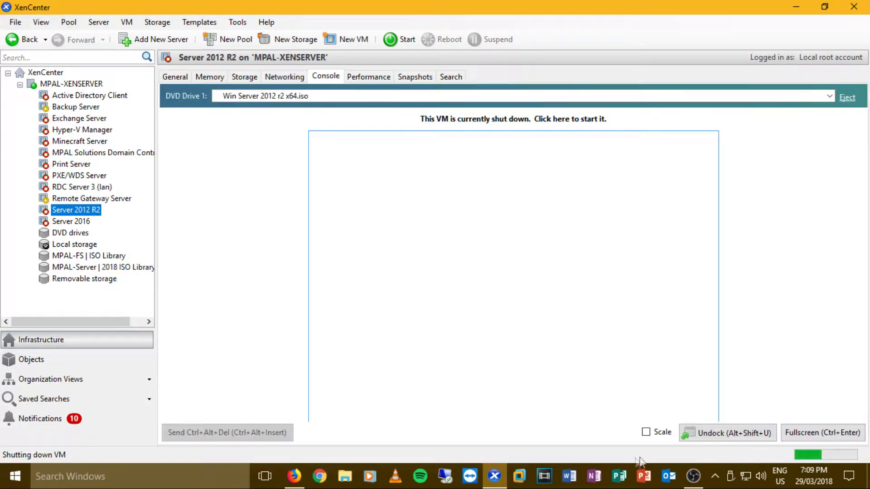
{"action": "left_click", "coordinate": [646, 432]}
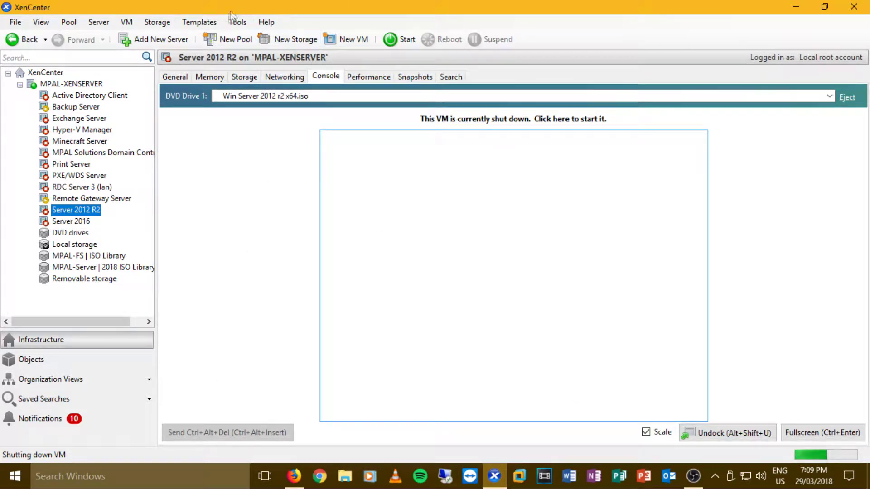
{"action": "left_click", "coordinate": [126, 23]}
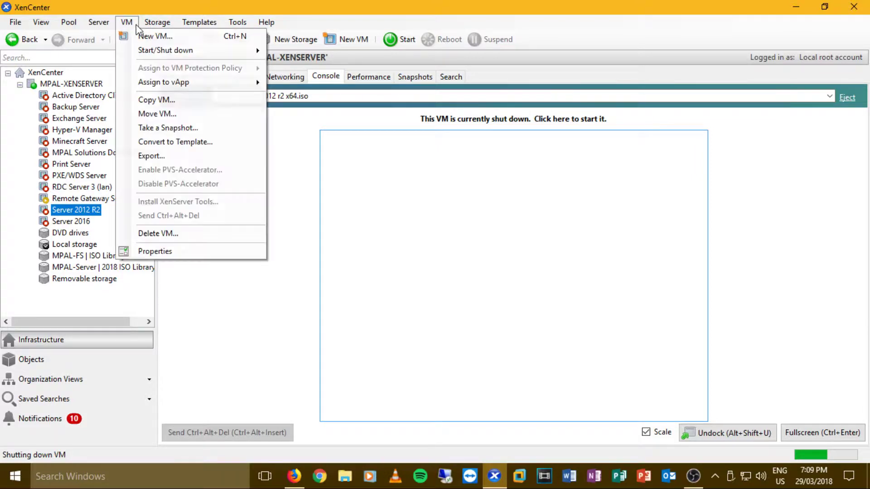
{"action": "left_click", "coordinate": [171, 130]}
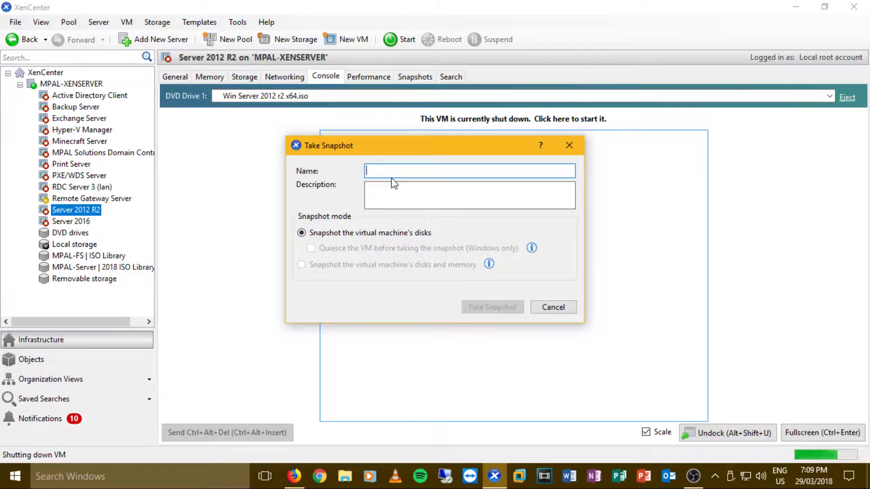
{"action": "type", "text": "Base Imabe"}
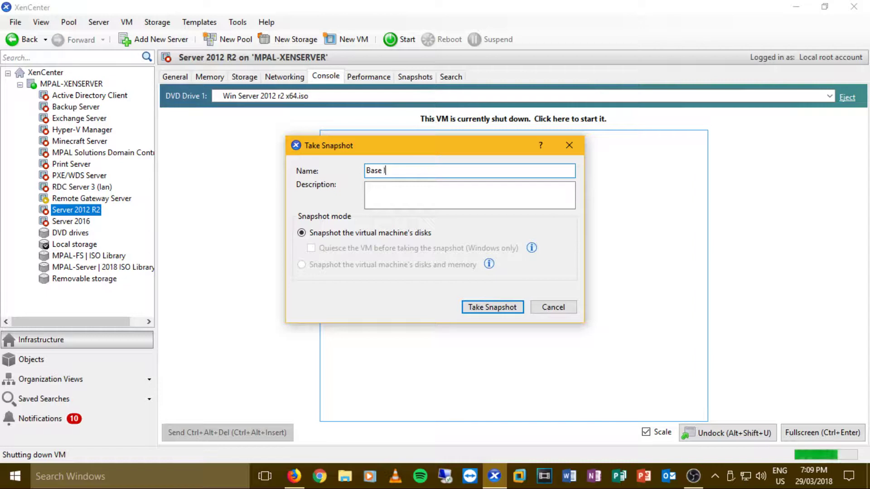
{"action": "key", "text": "BackSpace"}
{"action": "key", "text": "BackSpace"}
{"action": "left_click", "coordinate": [513, 309]}
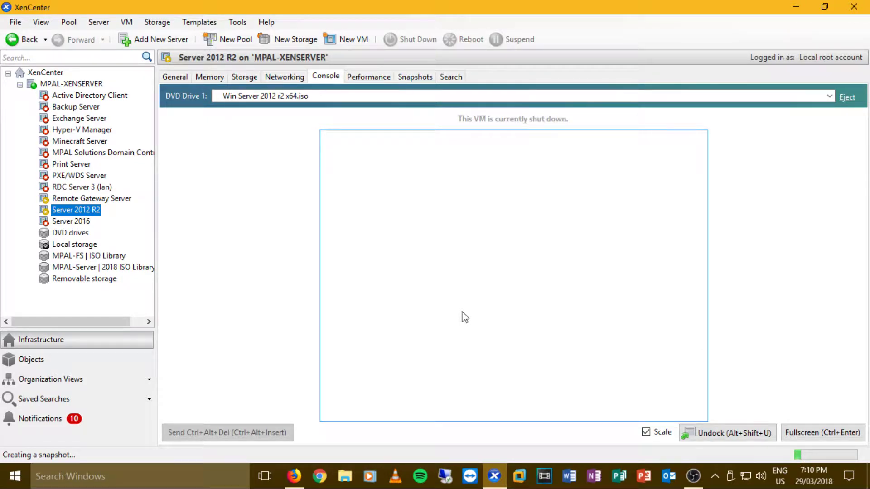
{"action": "left_click", "coordinate": [88, 198]}
- Force shut down the Remote Gateway Server VM
{"action": "right_click", "coordinate": [87, 198]}
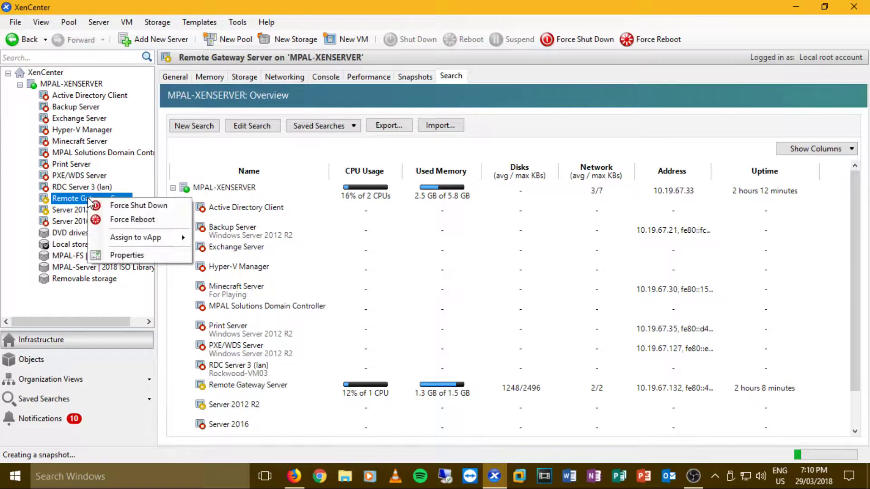
{"action": "left_click", "coordinate": [107, 205]}
{"action": "left_click", "coordinate": [501, 256]}
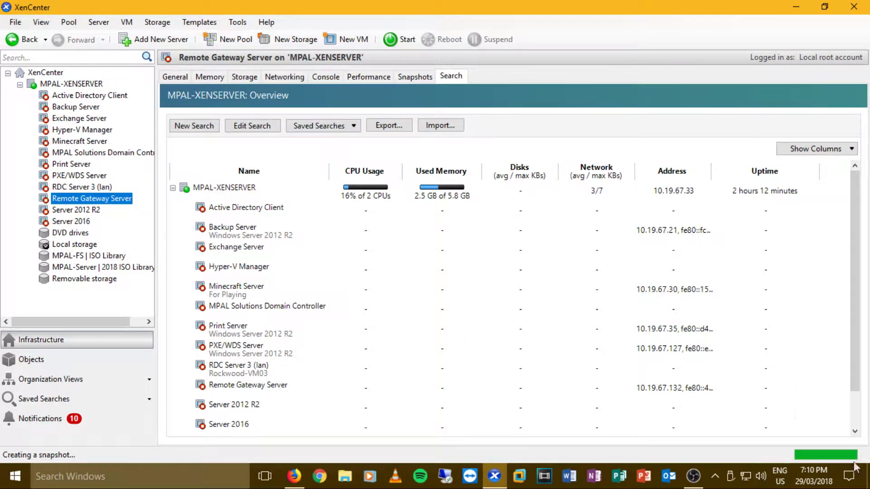
- Confirm the Base Image snapshot on Server 2012 R2, then start the VM and watch its console
{"action": "left_click", "coordinate": [73, 211]}
{"action": "left_click", "coordinate": [415, 77]}
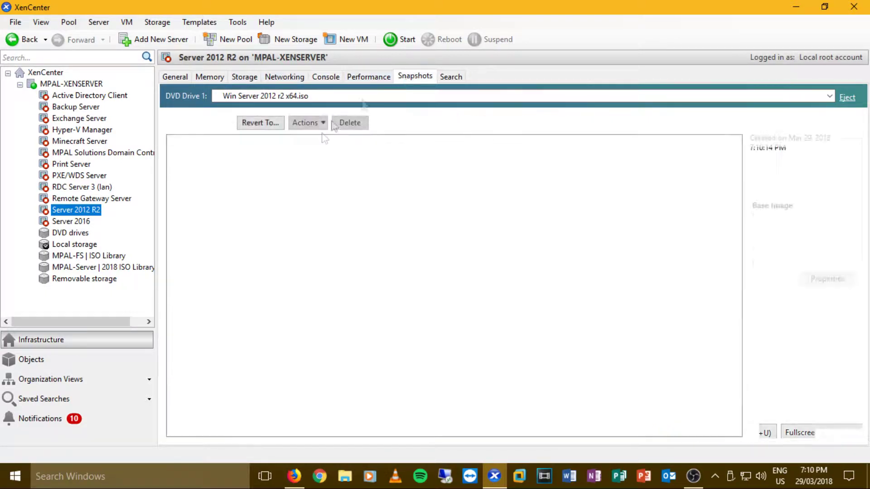
{"action": "left_click", "coordinate": [473, 314]}
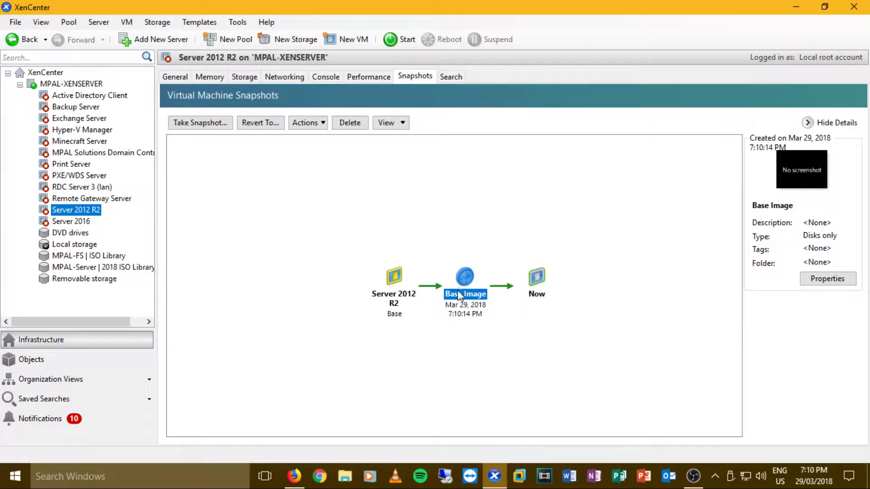
{"action": "left_click", "coordinate": [179, 77]}
{"action": "left_click", "coordinate": [398, 39]}
{"action": "left_click", "coordinate": [325, 77]}
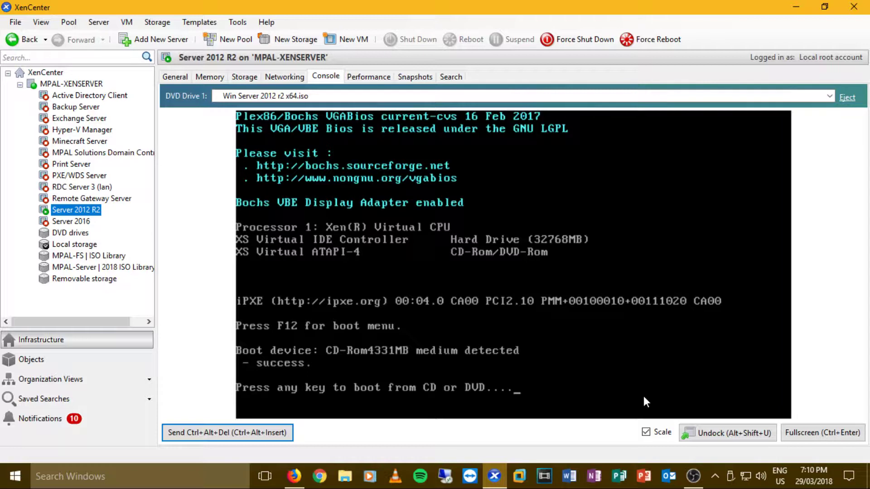
- Force-reboot the Server 2012 R2 VM and switch its console to full screen
{"action": "left_click", "coordinate": [599, 389]}
{"action": "key", "text": "Return"}
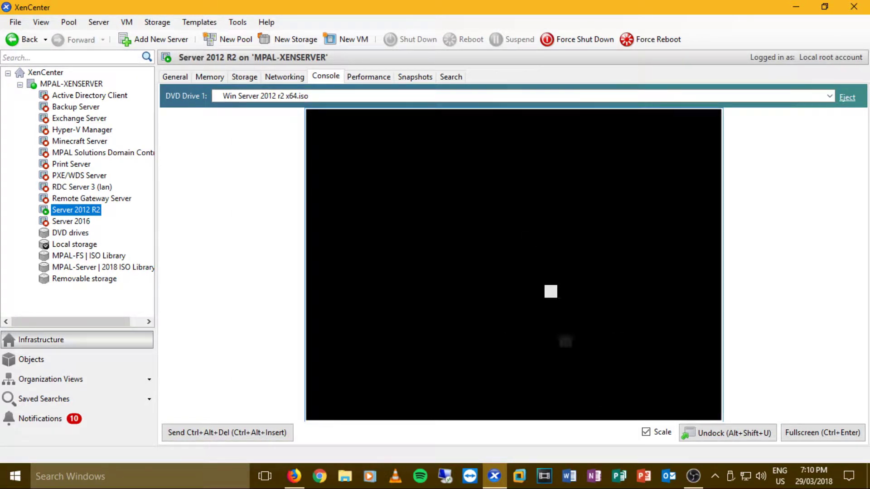
{"action": "left_click", "coordinate": [634, 39]}
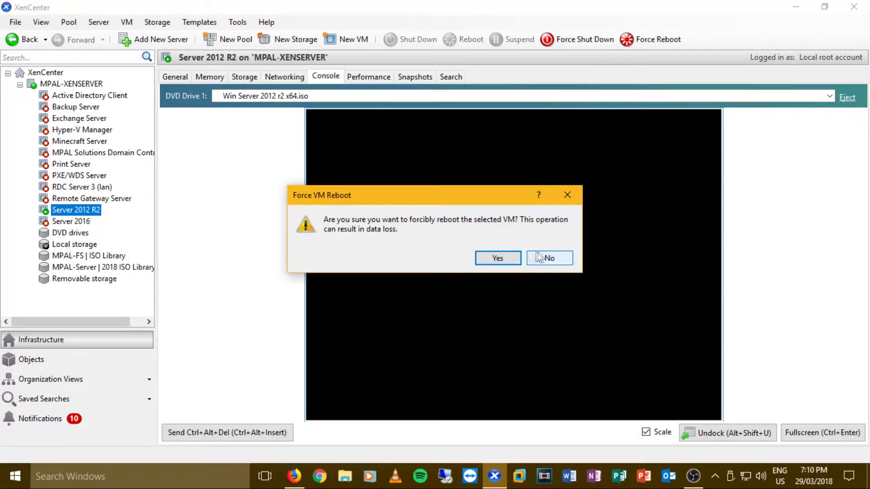
{"action": "left_click", "coordinate": [498, 257]}
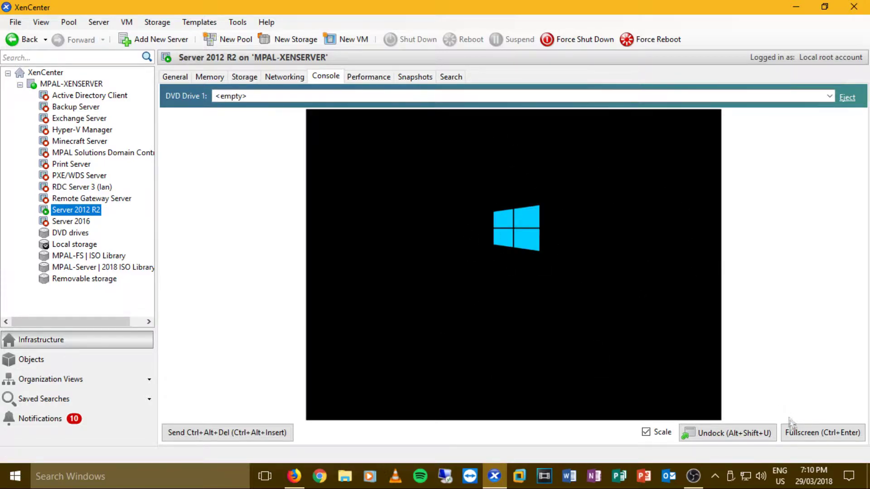
{"action": "left_click", "coordinate": [792, 431]}
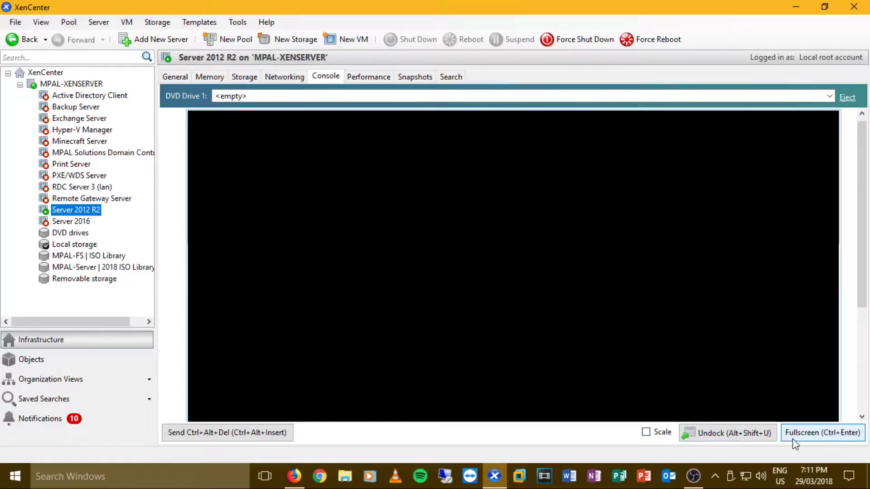
{"action": "left_click", "coordinate": [822, 432]}
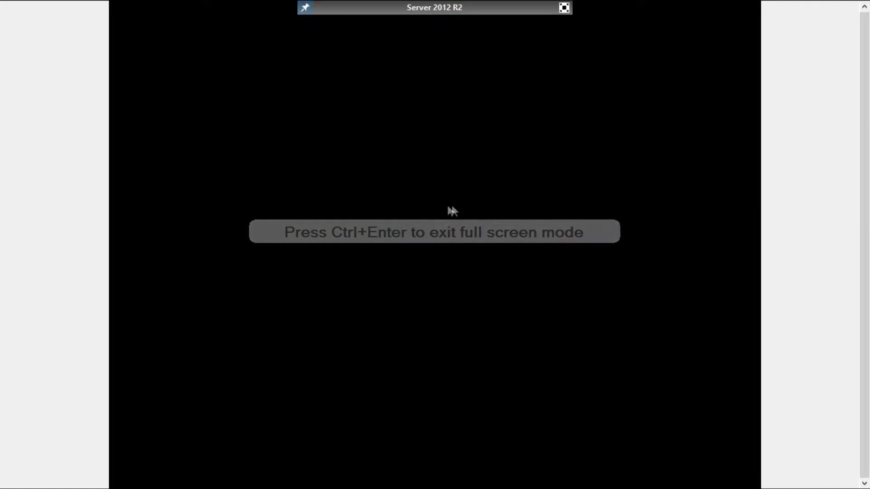
- Send Ctrl+Alt+Del in the console and sign in with the Administrator password
{"action": "left_click", "coordinate": [384, 185]}
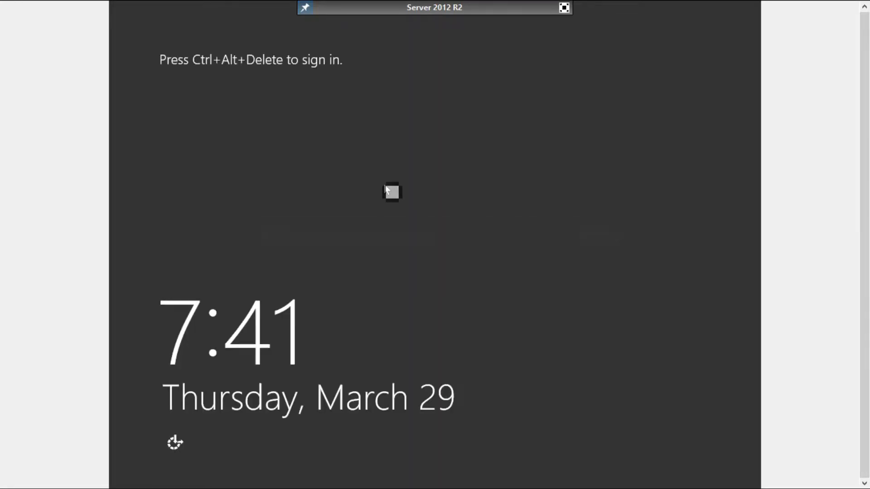
{"action": "key", "text": "ctrl+alt+End"}
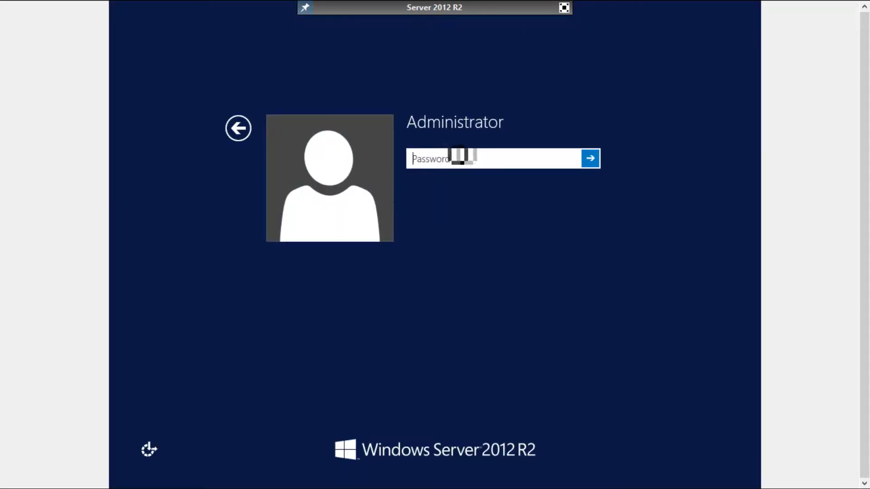
{"action": "type", "text": "P"}
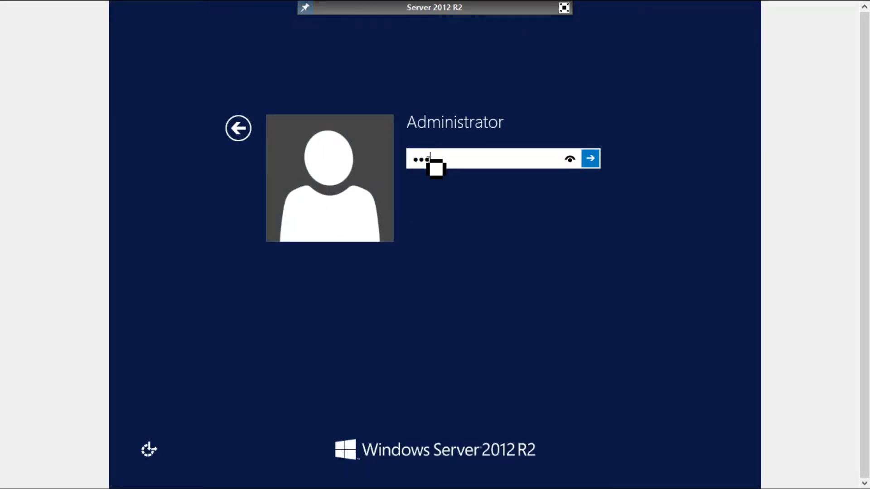
{"action": "key", "text": "Return"}
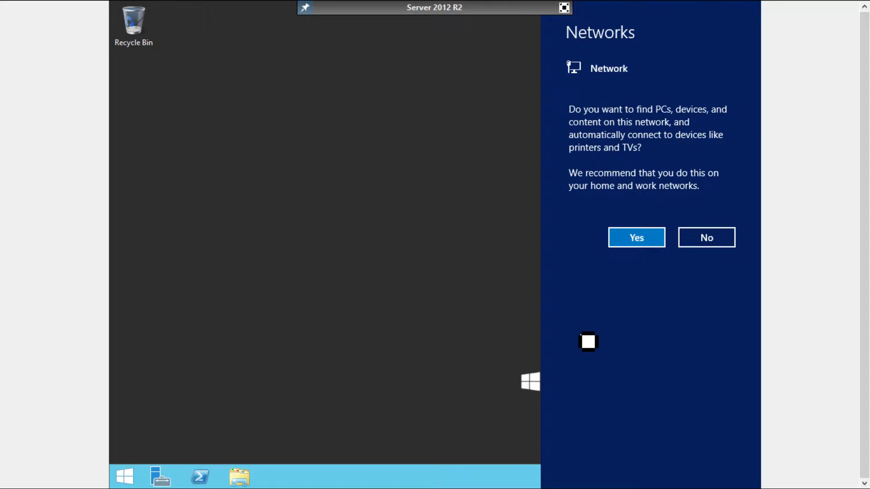
- Allow network discovery on the VM's network and check its virtual network interfaces
{"action": "left_click", "coordinate": [638, 240]}
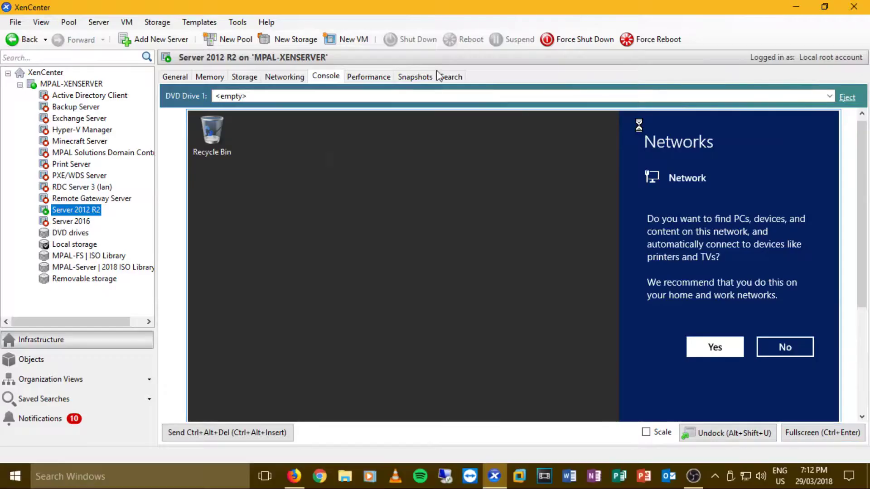
{"action": "left_click", "coordinate": [564, 7]}
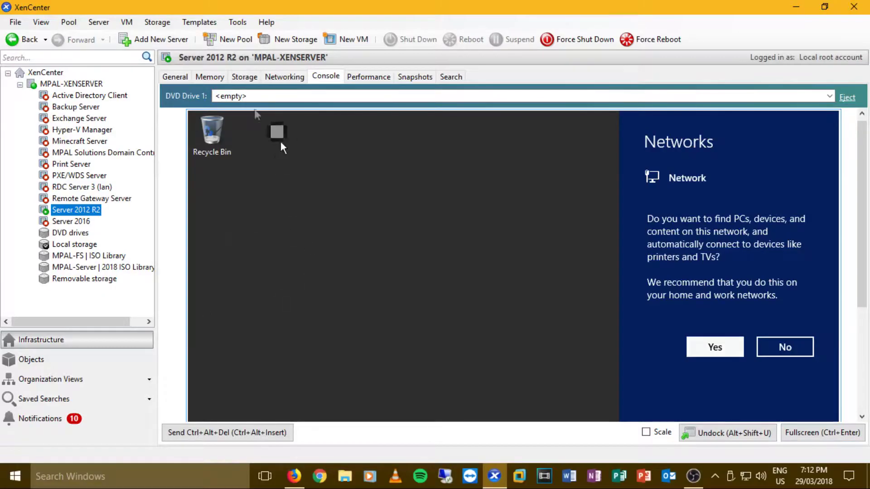
{"action": "left_click", "coordinate": [220, 77]}
{"action": "left_click", "coordinate": [284, 77]}
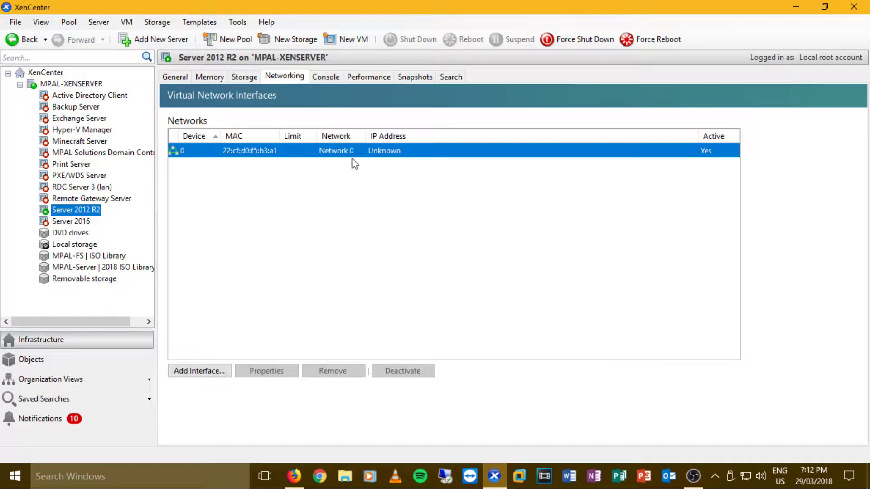
- Return to the VM console, scaled to fit and shown full screen
{"action": "left_click", "coordinate": [326, 77]}
{"action": "left_click", "coordinate": [646, 432]}
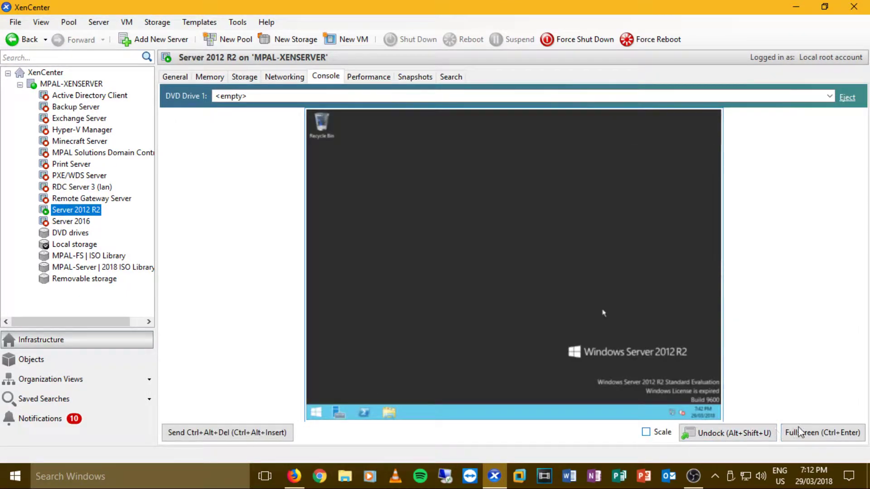
{"action": "left_click", "coordinate": [801, 433]}
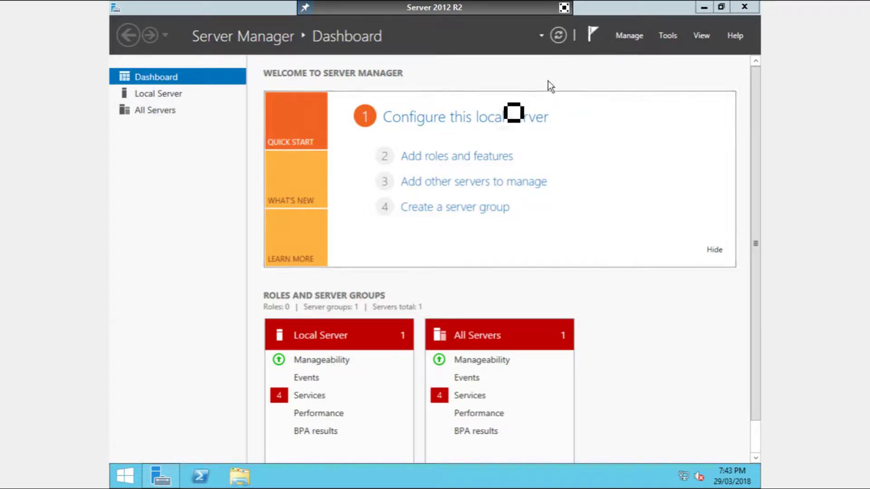
- Open Server Manager's Local Server page showing WORKGROUP and the DHCP-assigned IPv4 address
{"action": "left_click", "coordinate": [443, 119]}
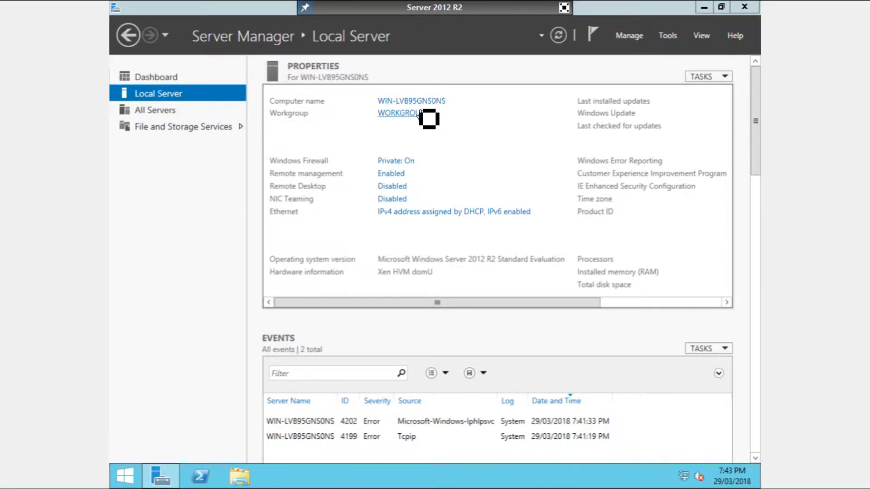
- Change the computer name to Server-1 in the computer name settings
{"action": "left_click", "coordinate": [418, 114]}
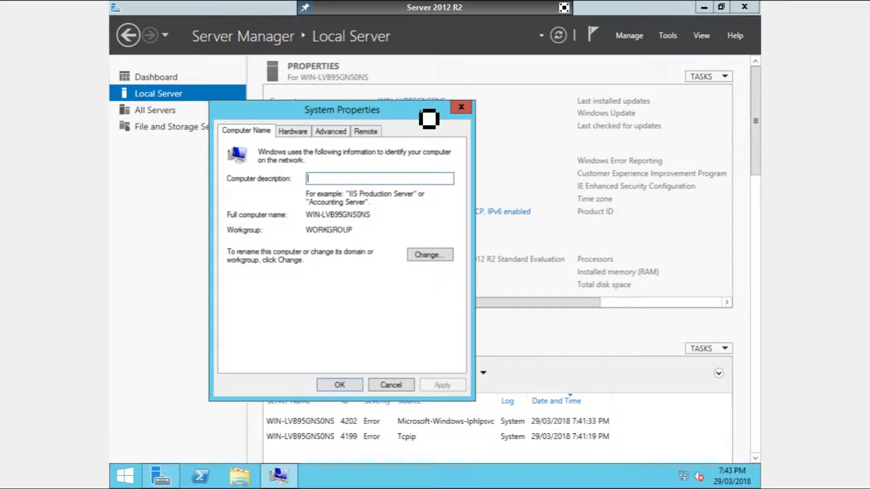
{"action": "left_click", "coordinate": [428, 256]}
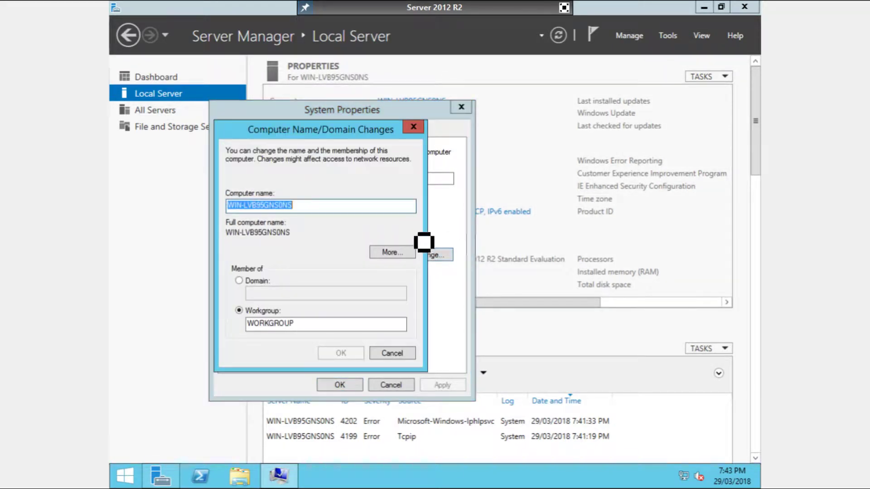
{"action": "key", "text": "BackSpace"}
{"action": "type", "text": "S"}
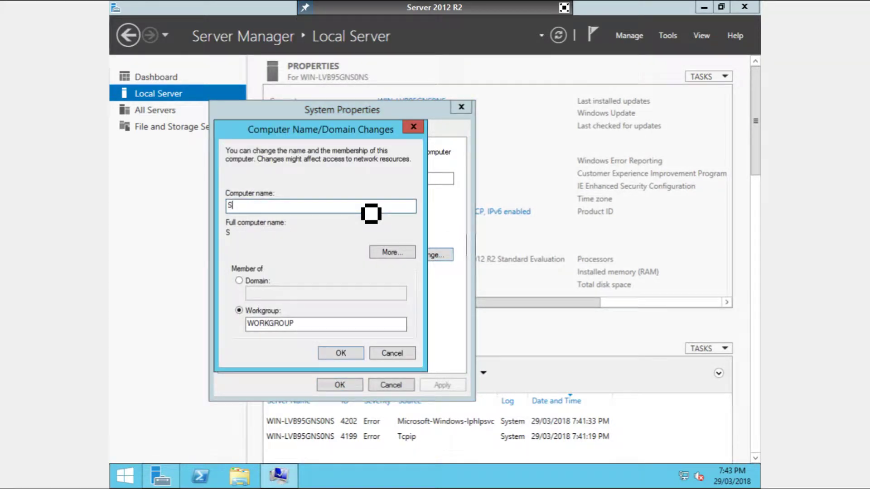
{"action": "type", "text": "V"}
{"action": "key", "text": "BackSpace"}
{"action": "key", "text": "BackSpace"}
{"action": "type", "text": "er"}
{"action": "key", "text": "BackSpace"}
{"action": "key", "text": "BackSpace"}
{"action": "type", "text": "Server"}
{"action": "key", "text": "BackSpace"}
{"action": "type", "text": "-1"}
- Join the domain home.local using the Administrator account and its password, dismissing the welcome message
{"action": "left_click", "coordinate": [239, 280]}
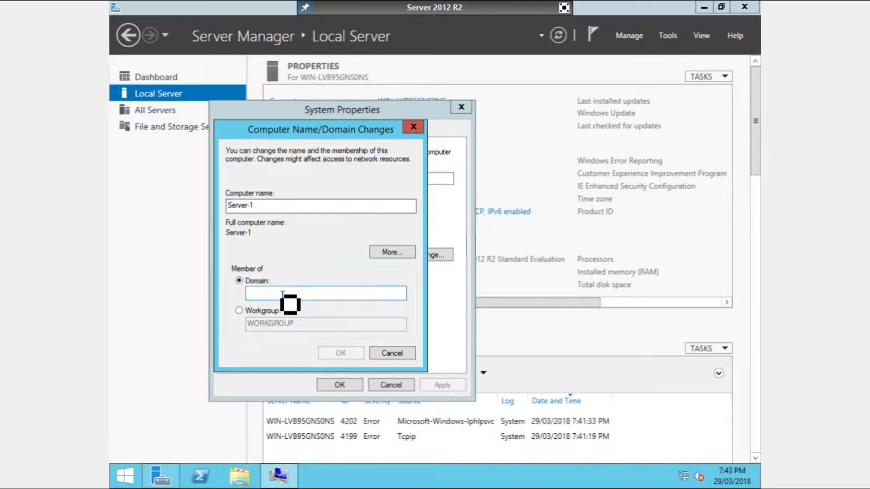
{"action": "left_click", "coordinate": [282, 294]}
{"action": "type", "text": "home.lo"}
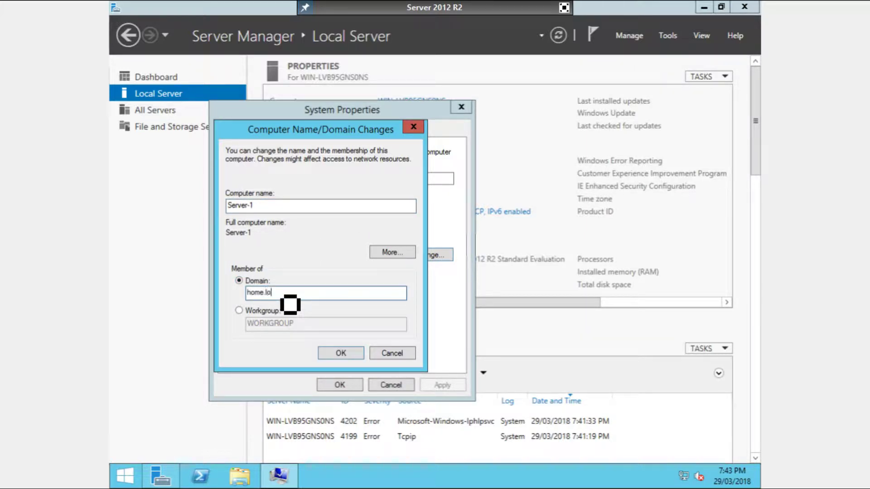
{"action": "type", "text": "cal"}
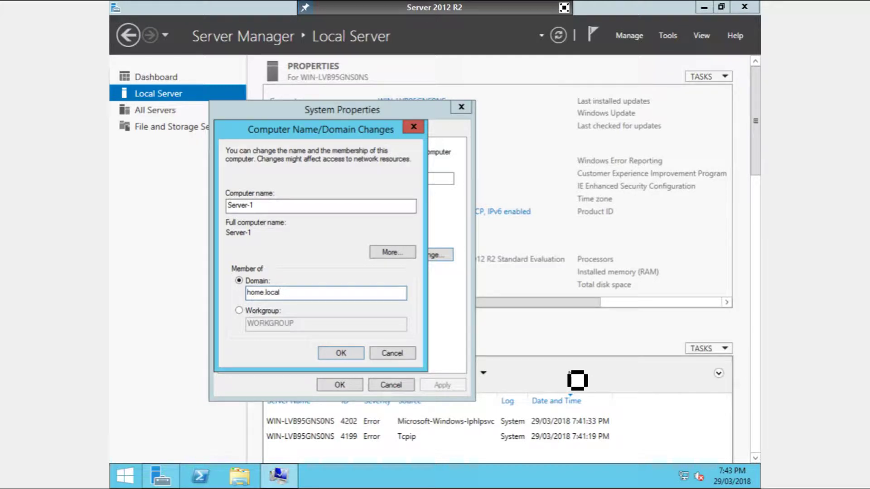
{"action": "key", "text": "Return"}
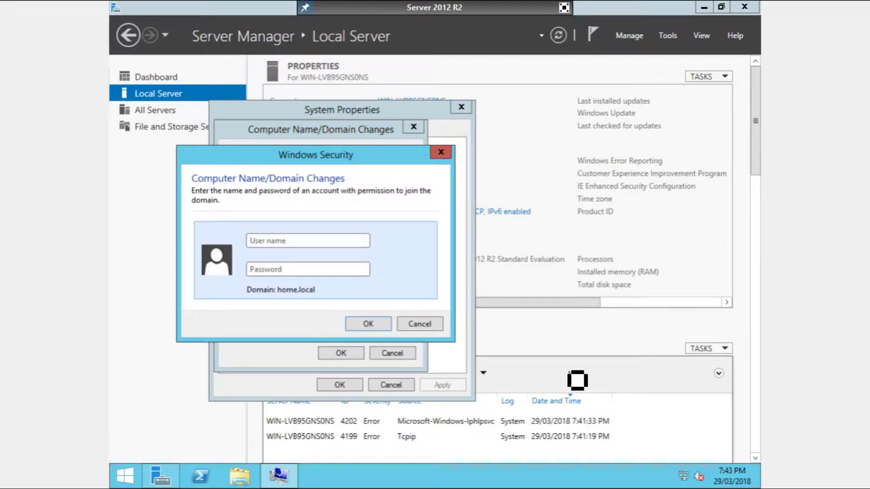
{"action": "type", "text": "Administrator"}
{"action": "key", "text": "Tab"}
{"action": "type", "text": "•••"}
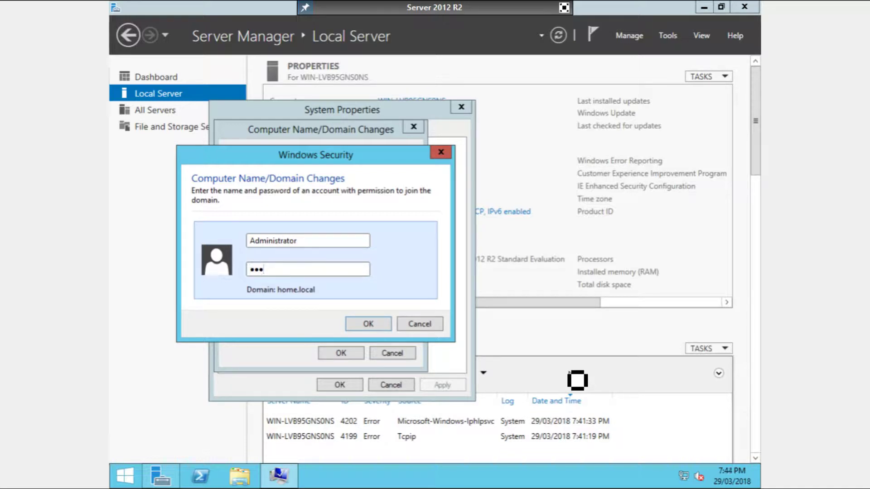
{"action": "type", "text": "••••••••••••"}
{"action": "key", "text": "Return"}
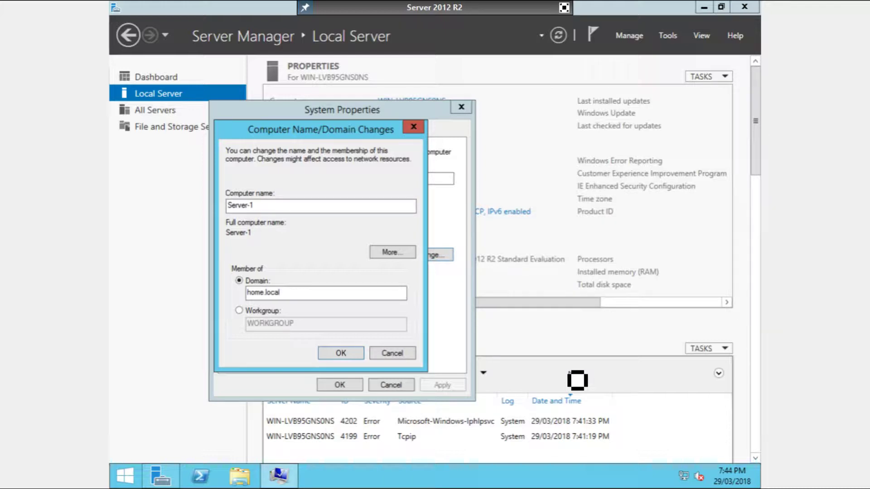
{"action": "left_click", "coordinate": [501, 285]}
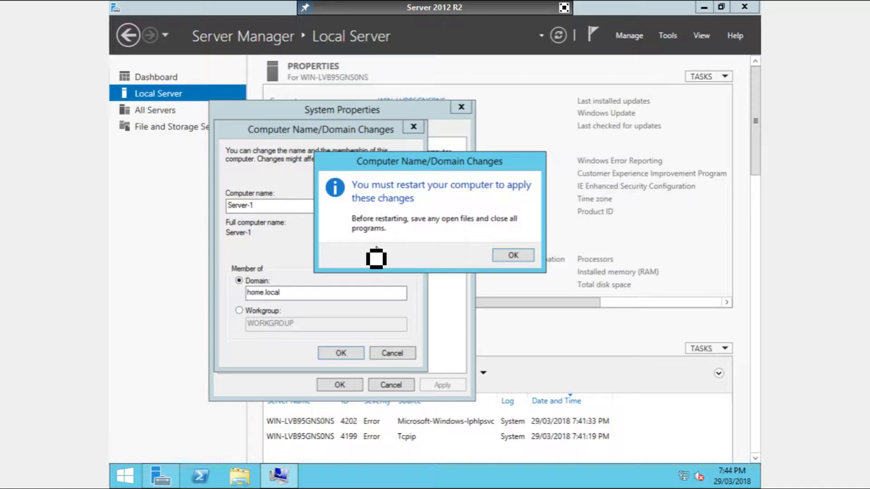
- Acknowledge the restart notice and allow Remote Desktop connections without Network Level Authentication
{"action": "left_click", "coordinate": [509, 257]}
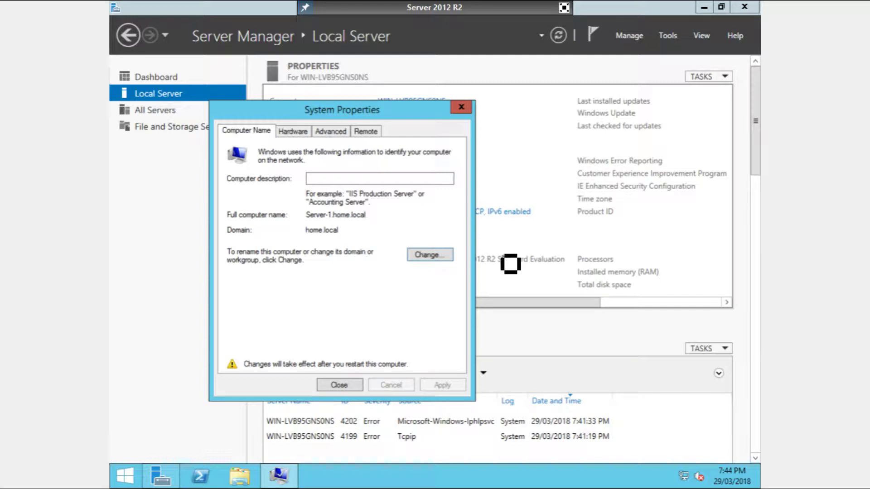
{"action": "left_click", "coordinate": [374, 134]}
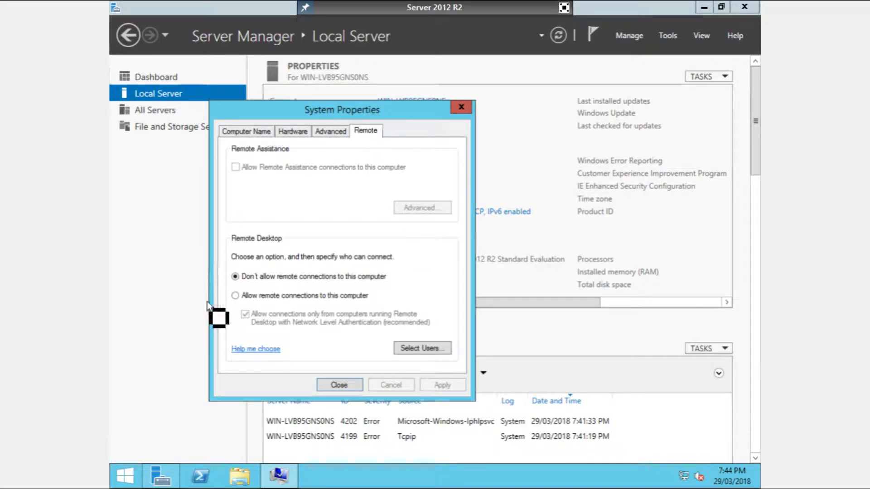
{"action": "left_click", "coordinate": [274, 295]}
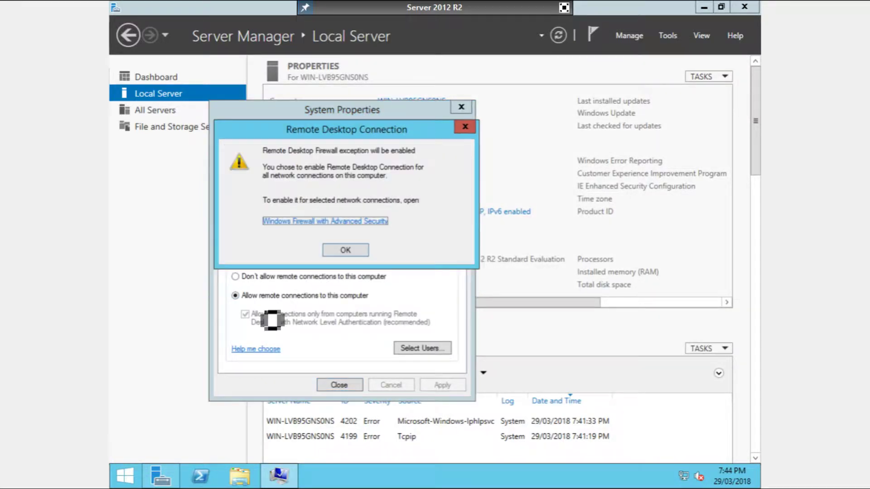
{"action": "left_click", "coordinate": [337, 255]}
{"action": "left_click", "coordinate": [271, 323]}
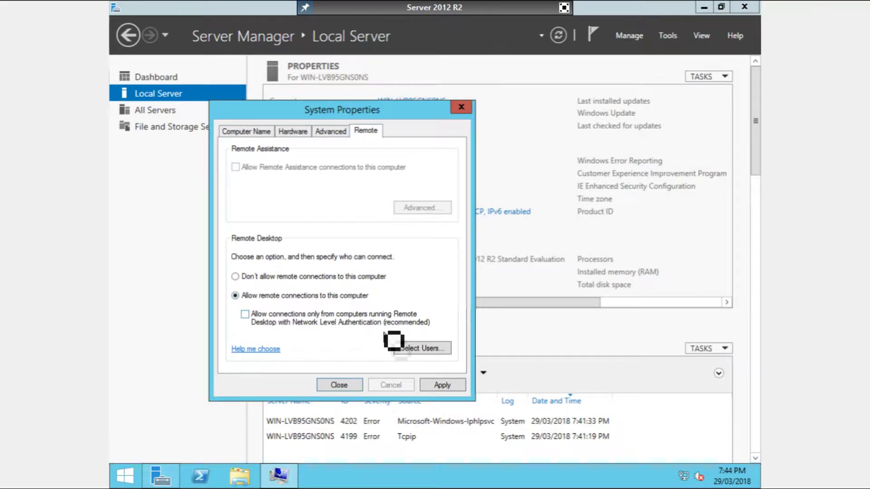
- Apply the name and domain changes, choosing Restart Later
{"action": "left_click", "coordinate": [440, 385]}
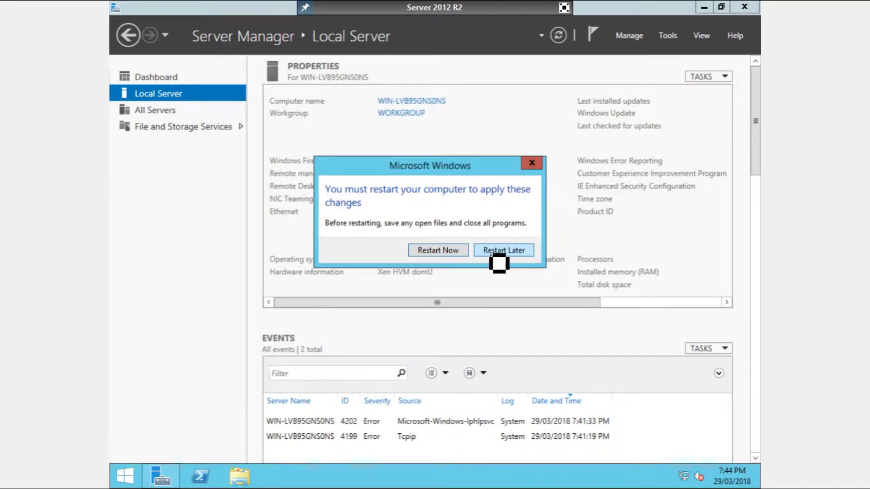
{"action": "left_click", "coordinate": [494, 252]}
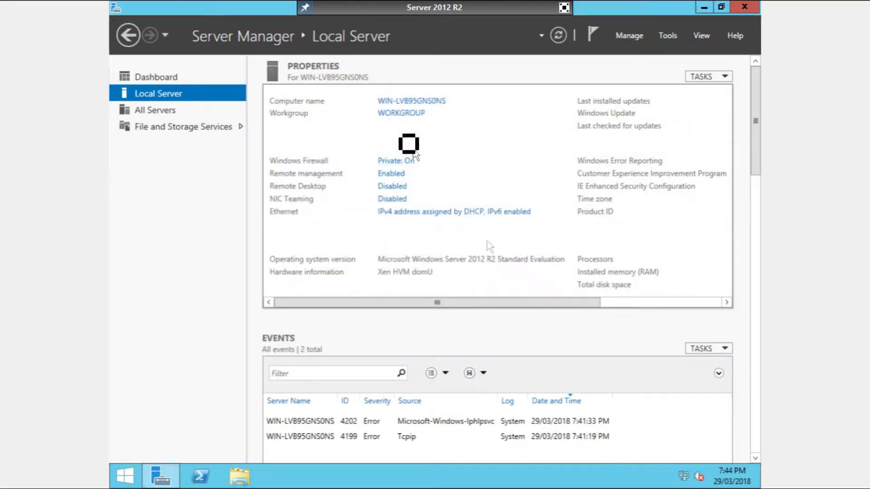
{"action": "left_click", "coordinate": [420, 211]}
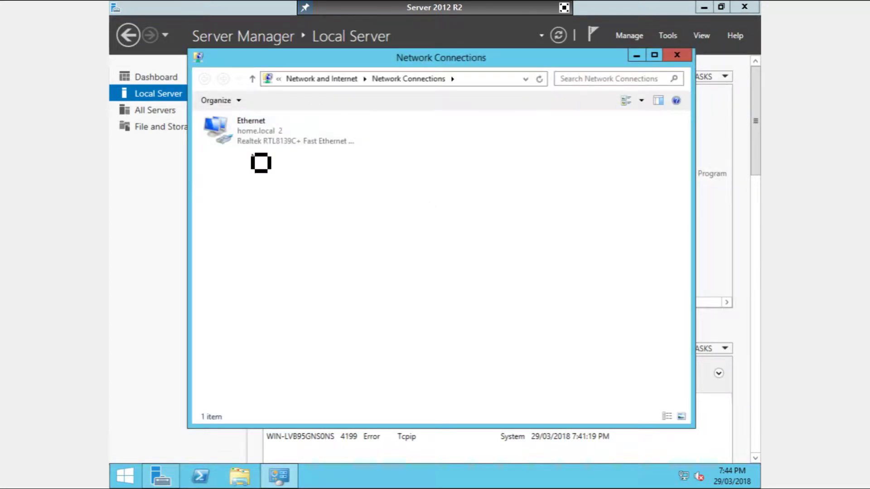
- In the Ethernet adapter's TCP/IPv4 properties, set static IP address 10.19.67.136
{"action": "right_click", "coordinate": [267, 131]}
{"action": "left_click", "coordinate": [313, 250]}
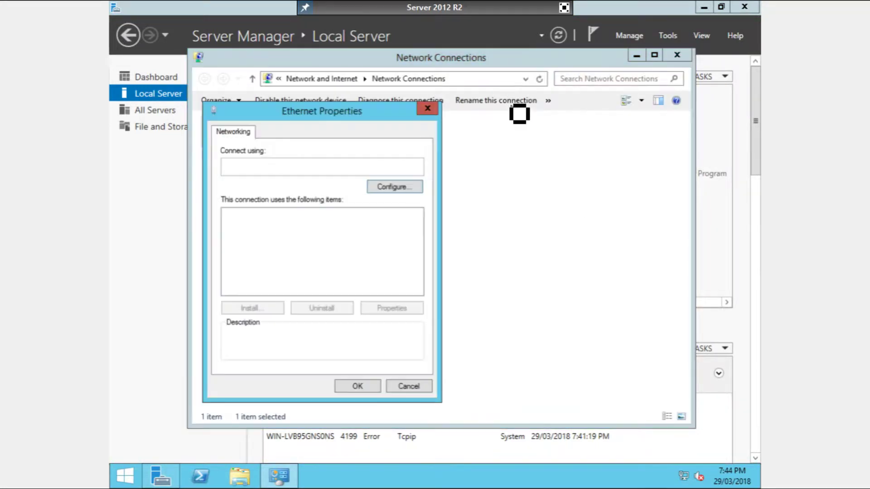
{"action": "left_click", "coordinate": [351, 290]}
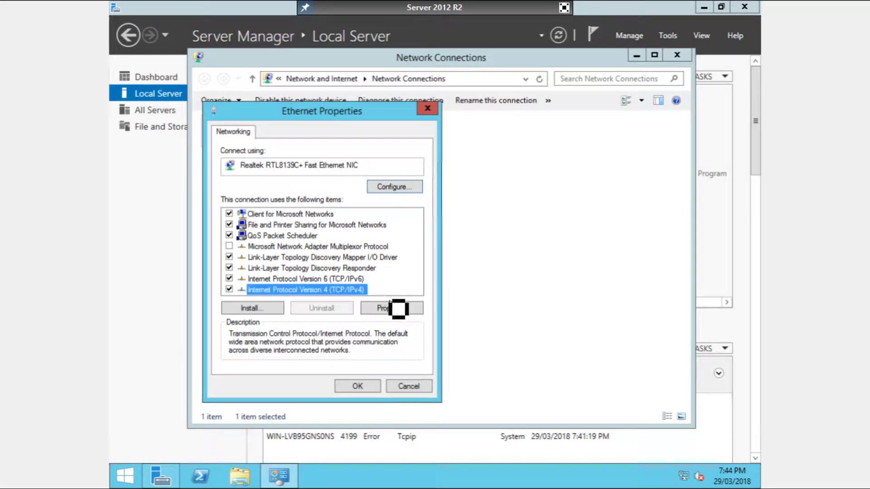
{"action": "left_click", "coordinate": [398, 309]}
{"action": "left_click", "coordinate": [295, 251]}
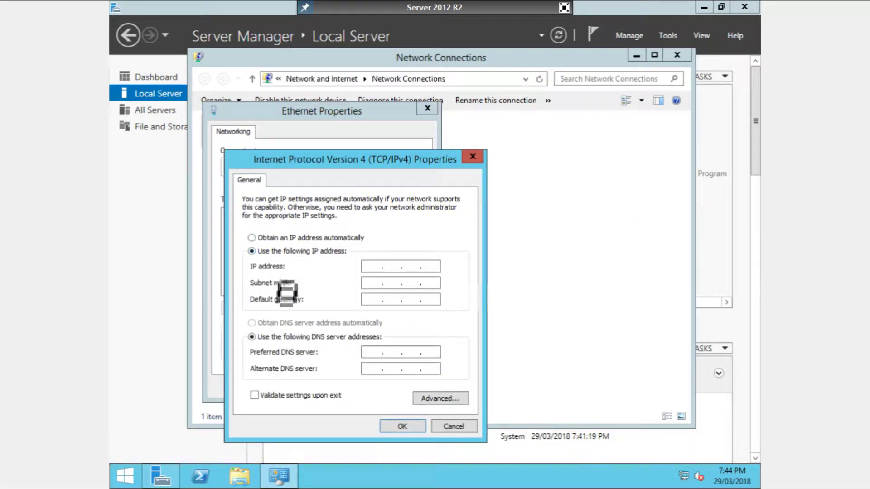
{"action": "left_click", "coordinate": [380, 267]}
{"action": "type", "text": "10.19.6"}
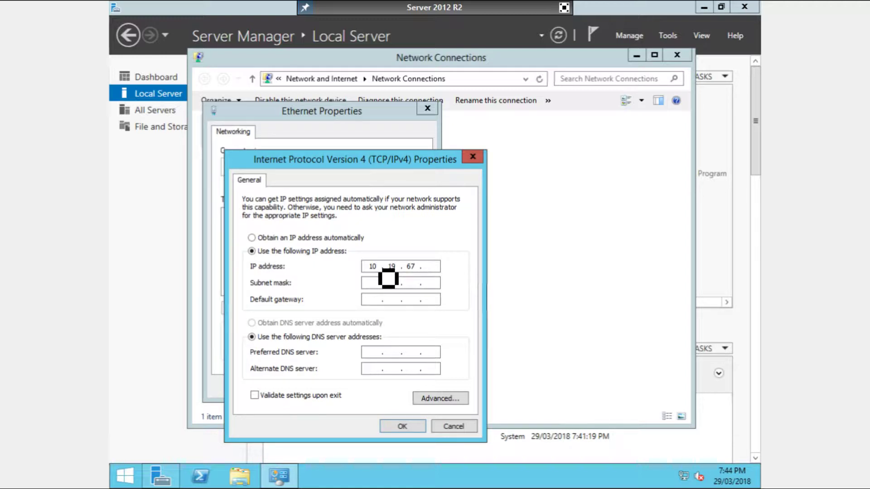
{"action": "type", "text": "7.126"}
{"action": "key", "text": "BackSpace"}
{"action": "key", "text": "BackSpace"}
{"action": "type", "text": "36"}
- Enter mask 255.255.255.0, gateway 10.19.67.1, DNS 10.19.67.61 and 8.8.8.8, and save
{"action": "left_click", "coordinate": [378, 283]}
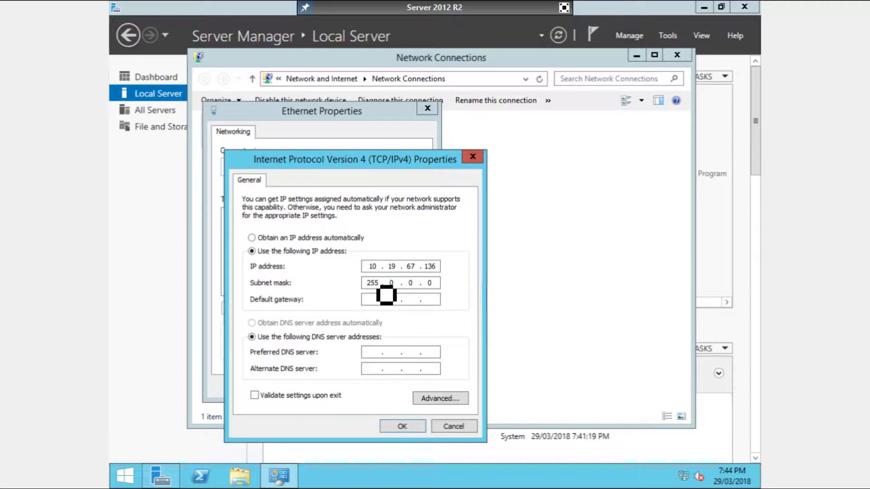
{"action": "type", "text": "255 . 255 . 255"}
{"action": "left_click", "coordinate": [372, 299]}
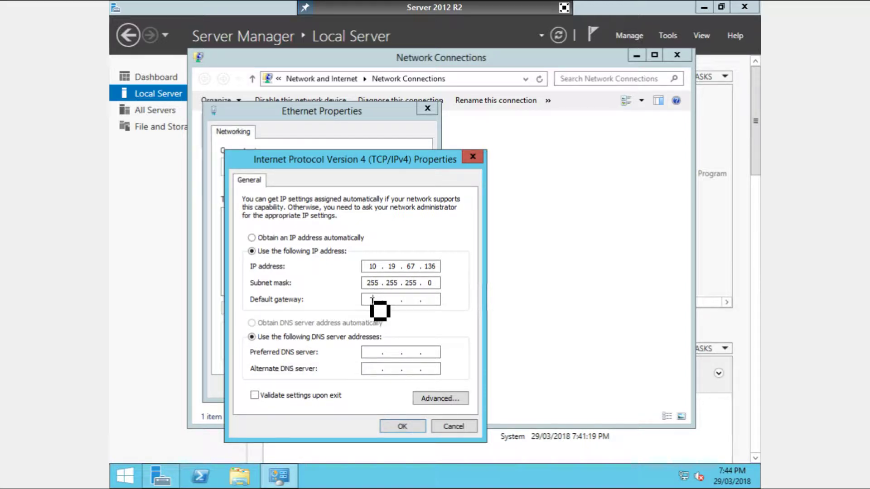
{"action": "type", "text": "10 . 19 . 67 . 1"}
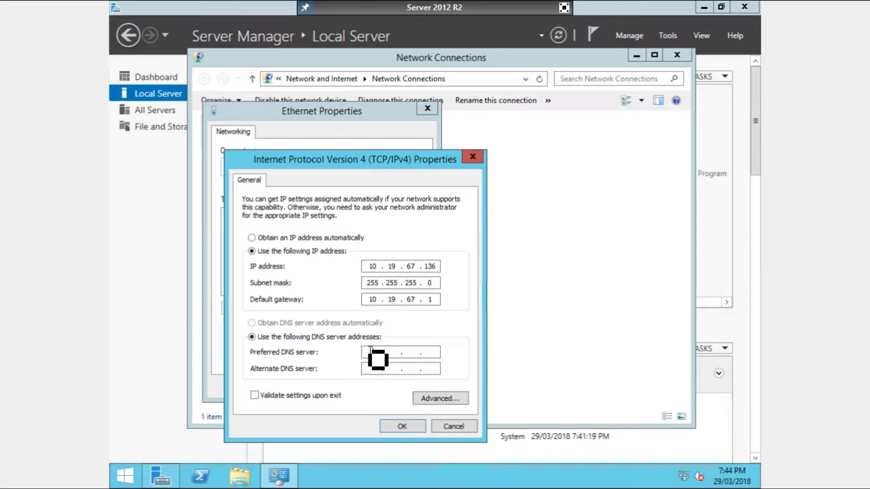
{"action": "left_click", "coordinate": [378, 358]}
{"action": "type", "text": "10.19.67.61"}
{"action": "left_click", "coordinate": [368, 369]}
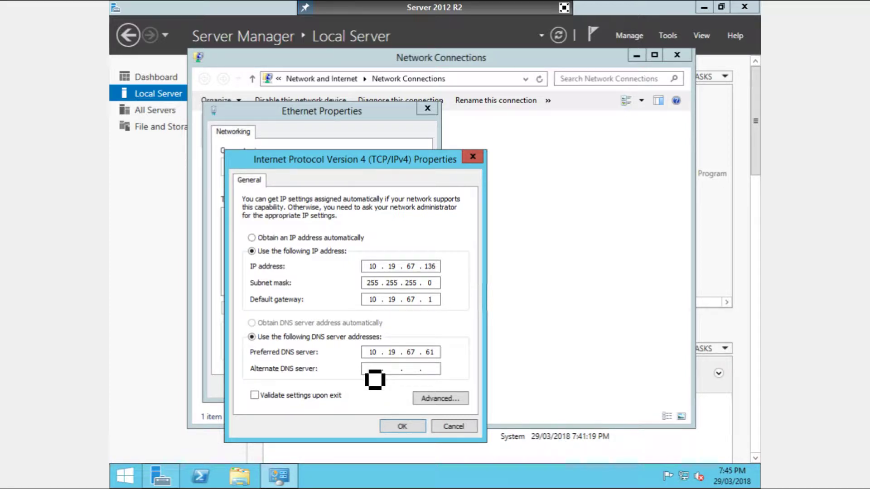
{"action": "type", "text": "8.8.8"}
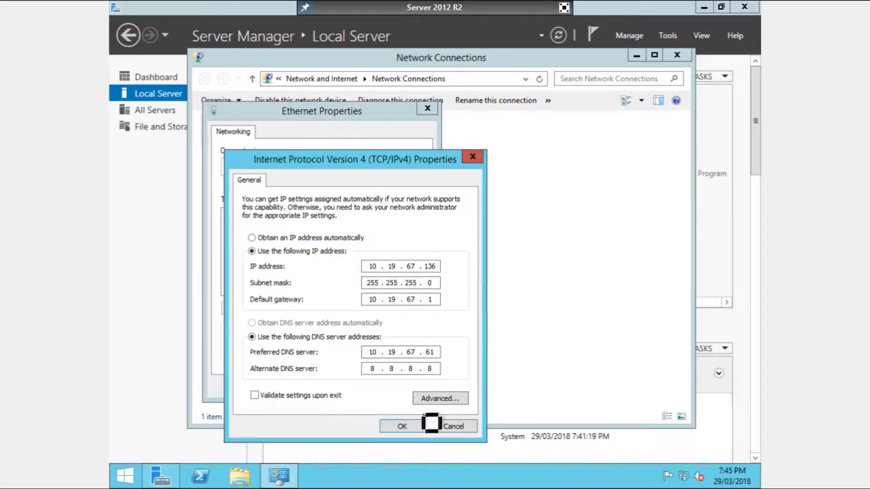
{"action": "left_click", "coordinate": [419, 426]}
- Close the adapter windows and turn Windows Firewall off for domain, private and public networks
{"action": "left_click", "coordinate": [349, 387]}
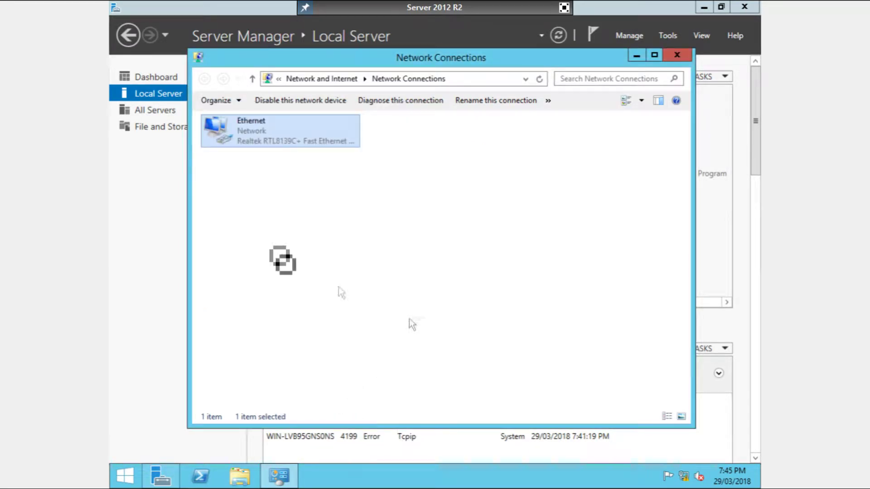
{"action": "left_click", "coordinate": [676, 55]}
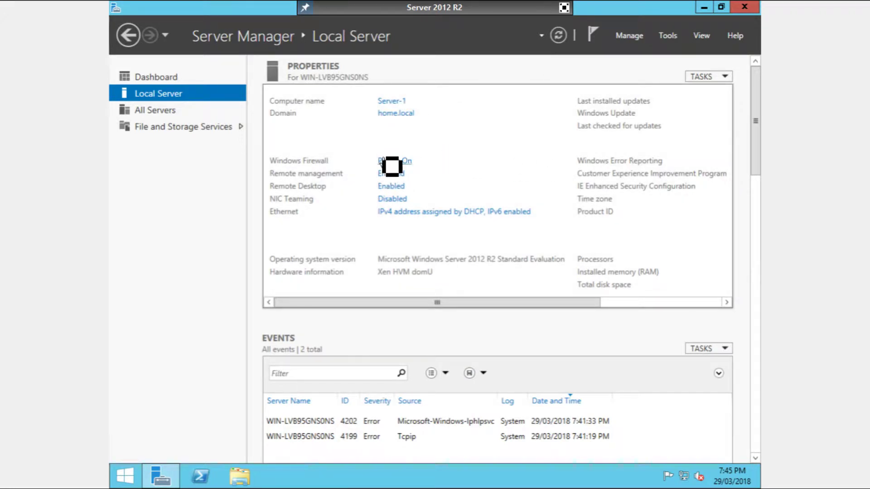
{"action": "left_click", "coordinate": [401, 162]}
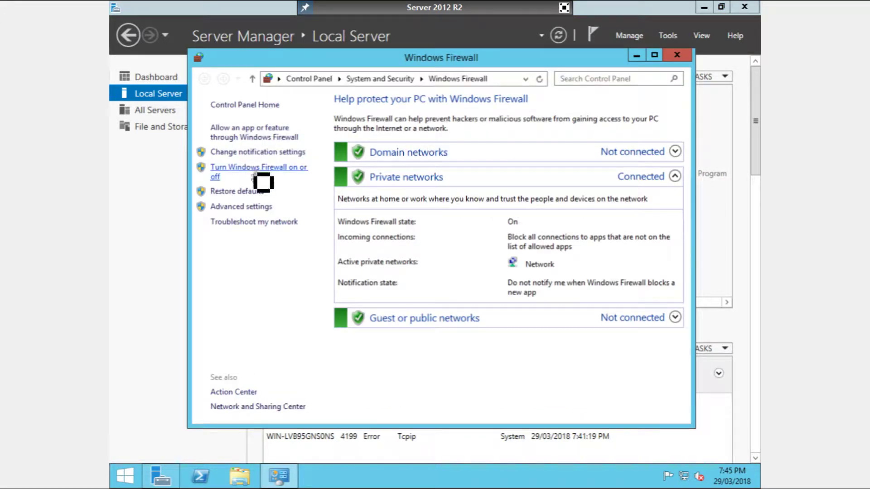
{"action": "left_click", "coordinate": [253, 179]}
{"action": "left_click", "coordinate": [301, 196]}
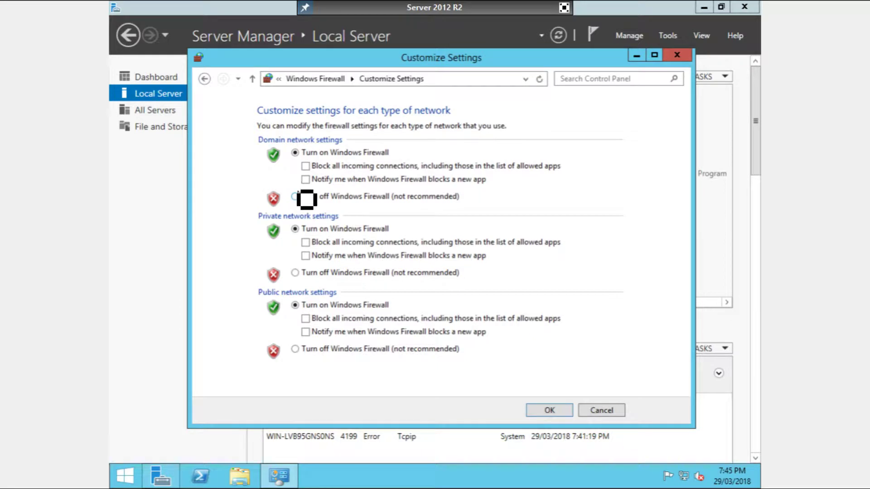
{"action": "left_click", "coordinate": [303, 274]}
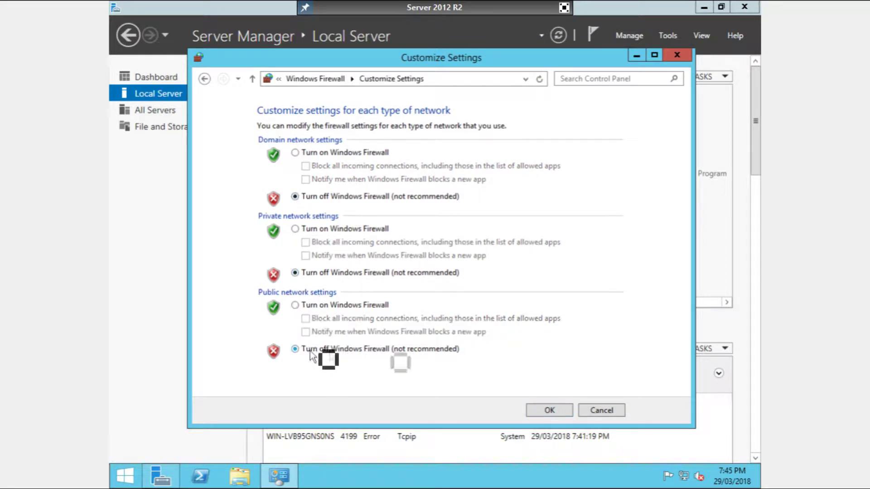
{"action": "left_click", "coordinate": [548, 410]}
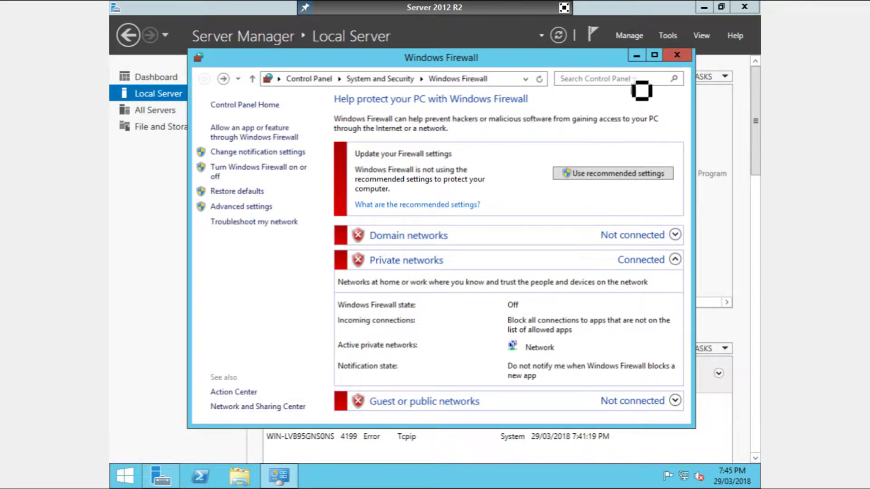
{"action": "left_click", "coordinate": [676, 56]}
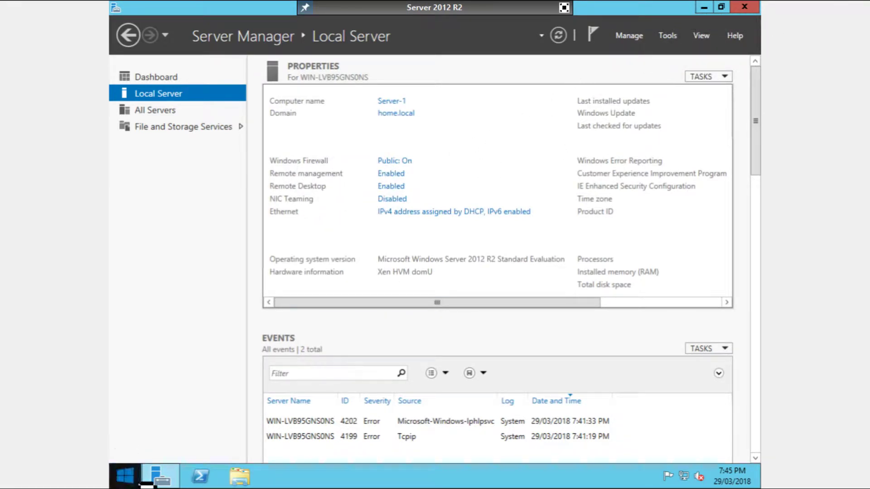
- Restart the server via the Start right-click menu with reason Other (Planned)
{"action": "right_click", "coordinate": [136, 480]}
{"action": "mouse_move", "coordinate": [194, 454]}
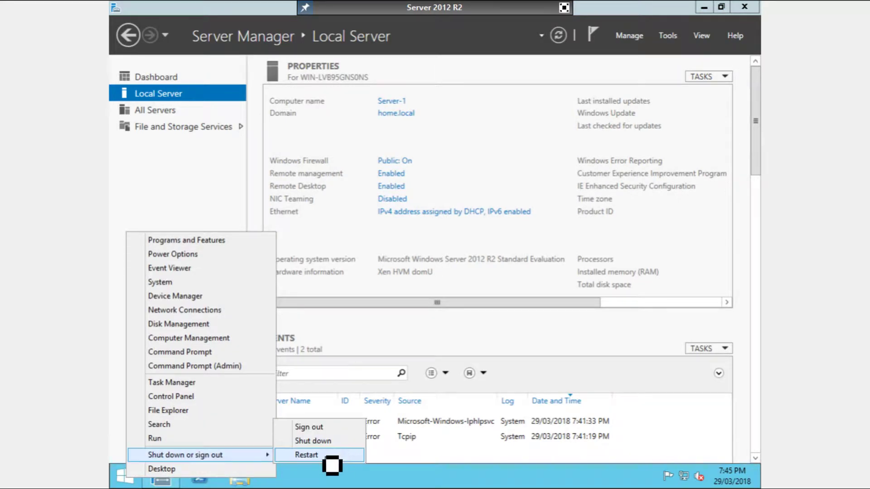
{"action": "left_click", "coordinate": [306, 455]}
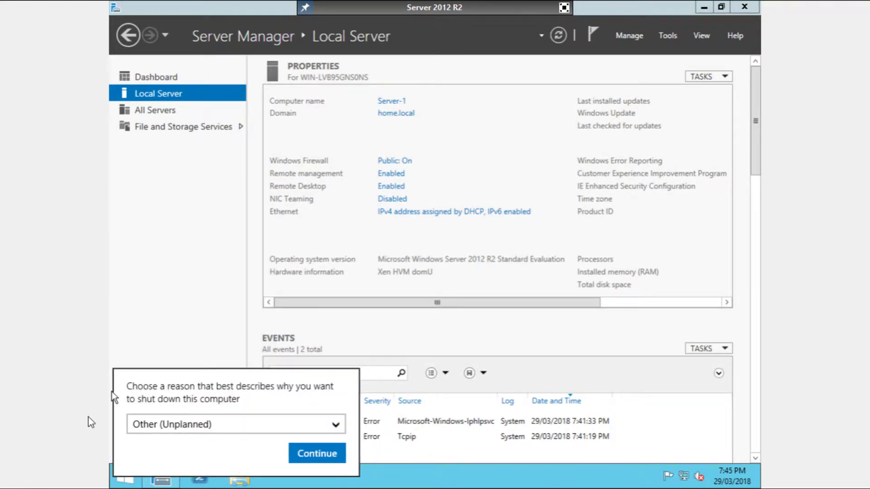
{"action": "left_click", "coordinate": [149, 425]}
{"action": "left_click", "coordinate": [168, 432]}
{"action": "left_click", "coordinate": [315, 453]}
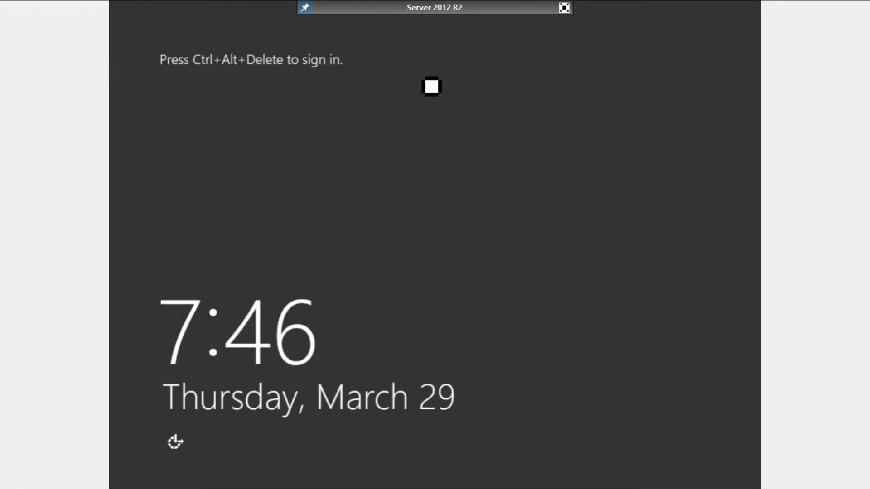
- Send Ctrl+Alt+Del to the VM to reach the sign-in screen in a full-screen console
{"action": "left_click", "coordinate": [564, 7]}
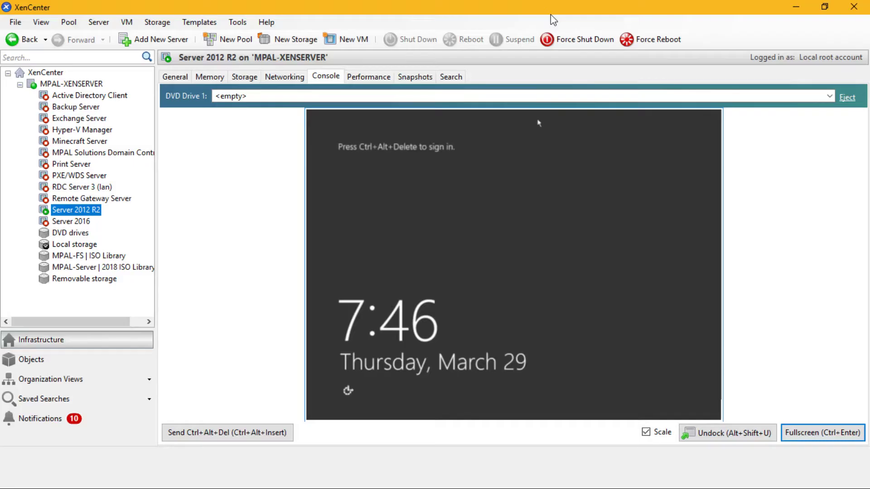
{"action": "left_click", "coordinate": [206, 433]}
{"action": "left_click", "coordinate": [822, 432]}
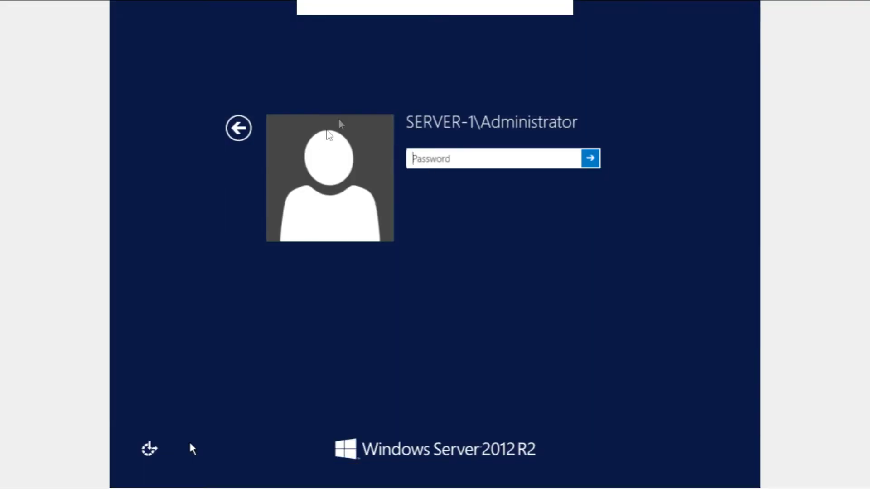
- Sign in as Other user home\Administrator with the account password
{"action": "left_click", "coordinate": [238, 129]}
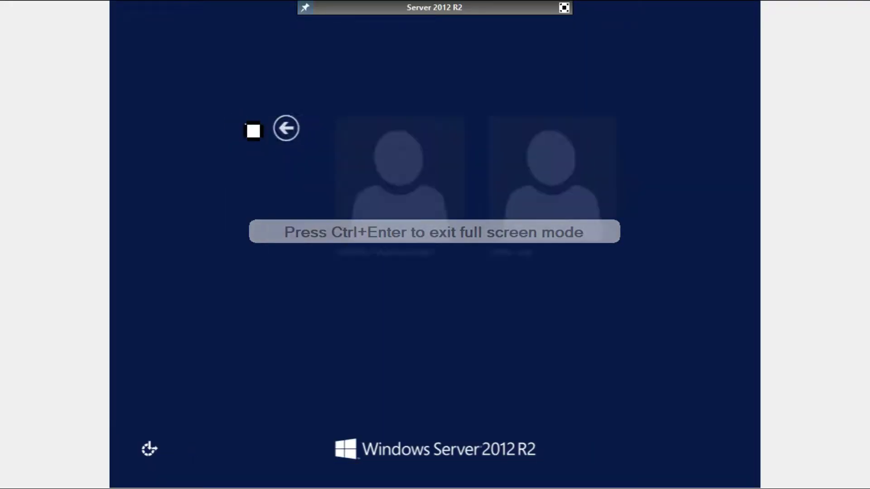
{"action": "left_click", "coordinate": [539, 177]}
{"action": "type", "text": "h"}
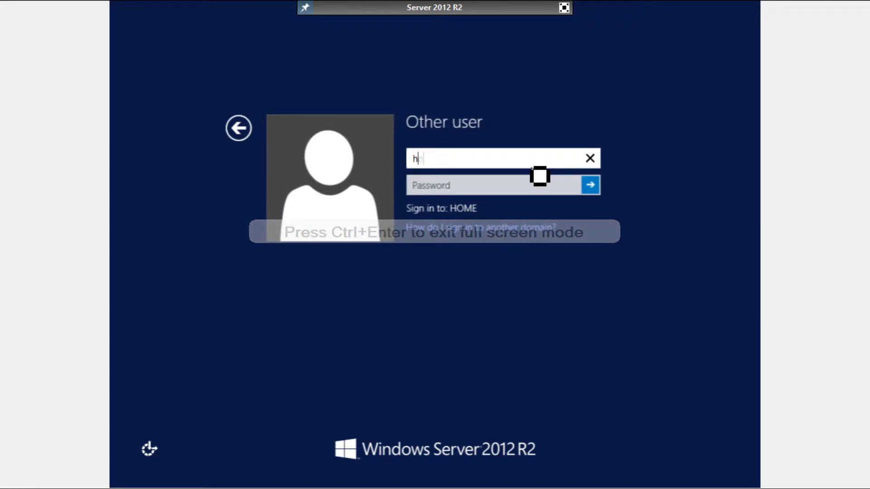
{"action": "type", "text": "ome\\Adminis"}
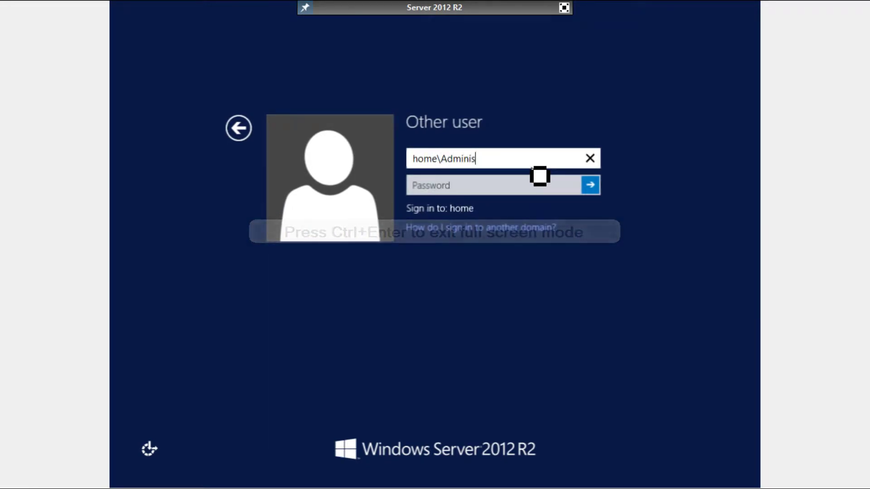
{"action": "type", "text": "trator"}
{"action": "key", "text": "Tab"}
{"action": "type", "text": "P"}
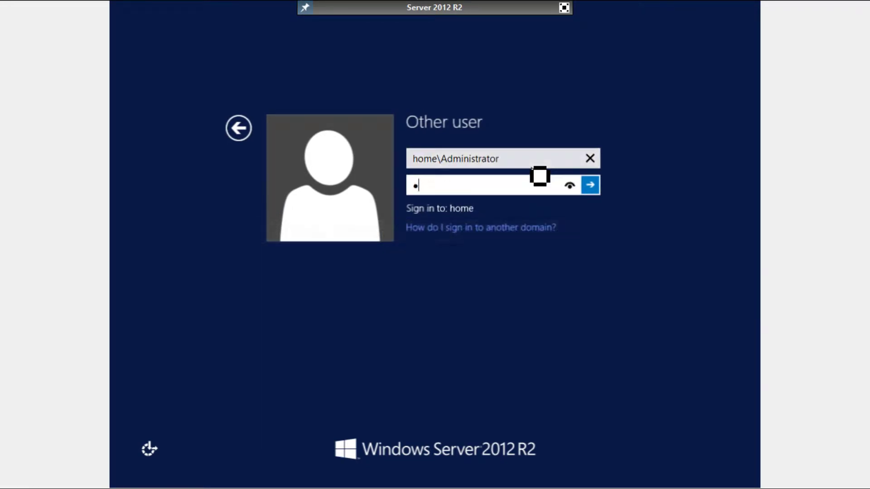
{"action": "key", "text": "BackSpace"}
{"action": "type", "text": "Password123!"}
{"action": "key", "text": "Return"}
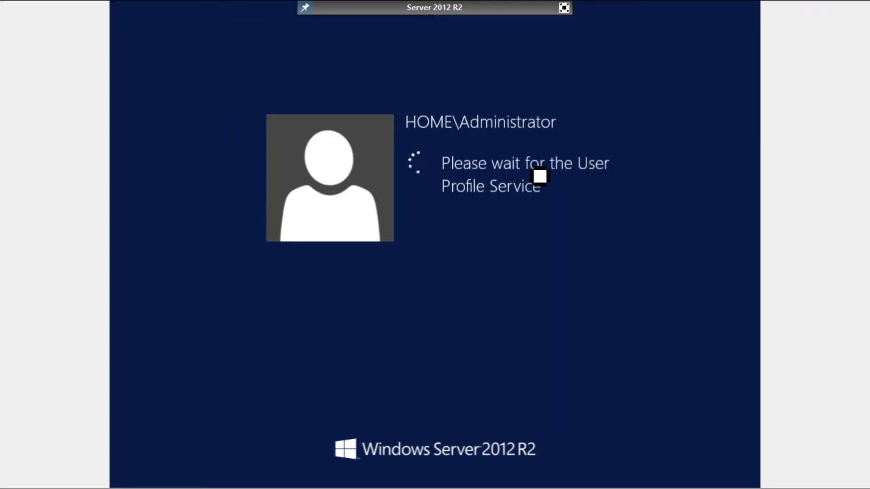
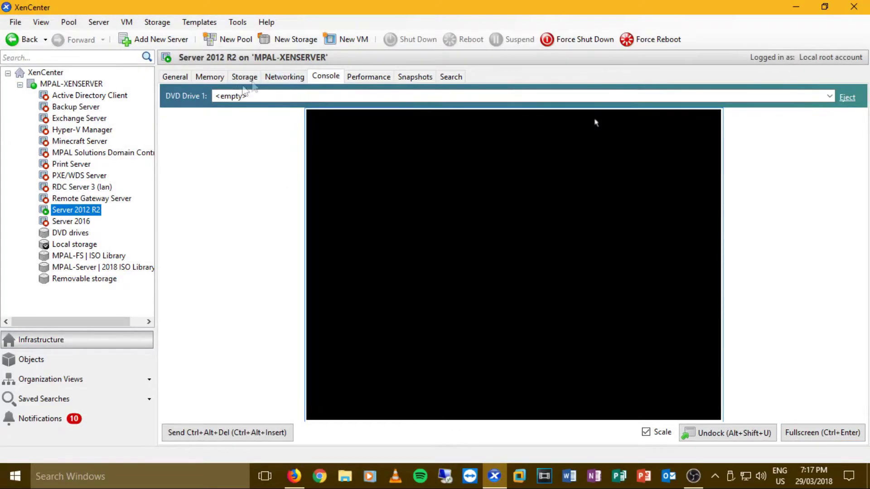
- Return from Snapshots to the Server 2012 R2 VM console, enlarge it full screen, and open Server Manager's Manage menu
{"action": "left_click", "coordinate": [413, 77]}
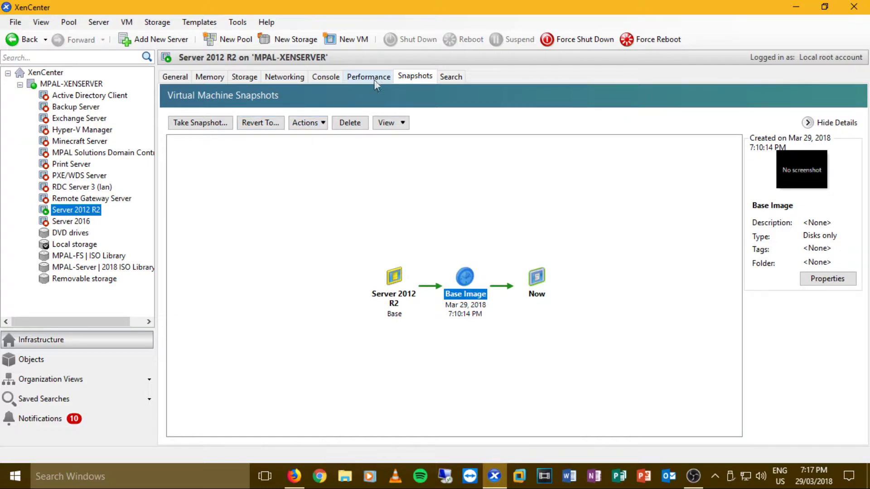
{"action": "left_click", "coordinate": [326, 76]}
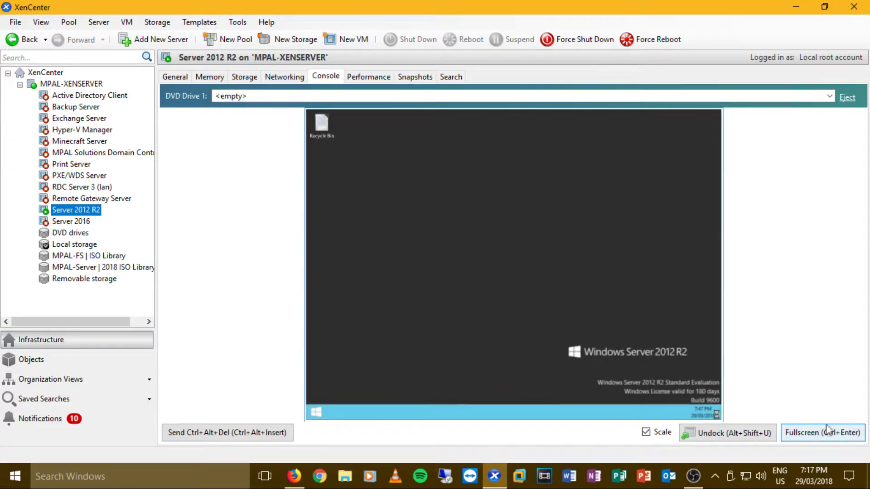
{"action": "left_click", "coordinate": [827, 432]}
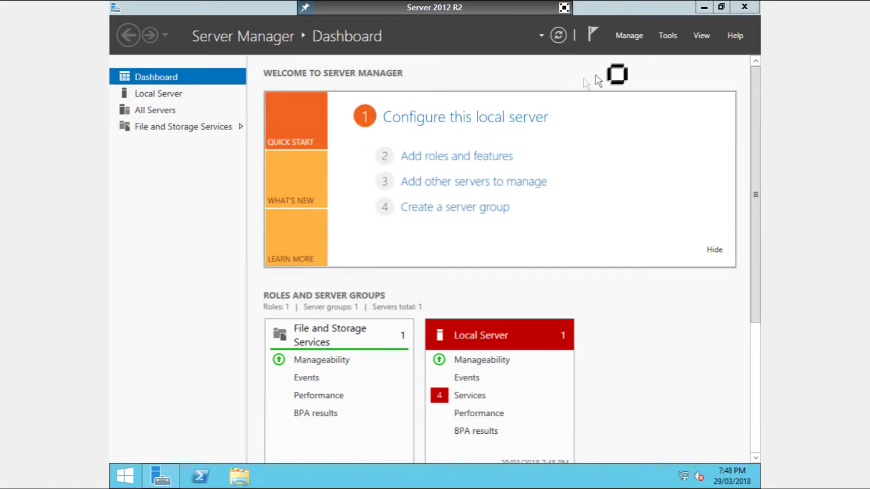
{"action": "left_click", "coordinate": [632, 37]}
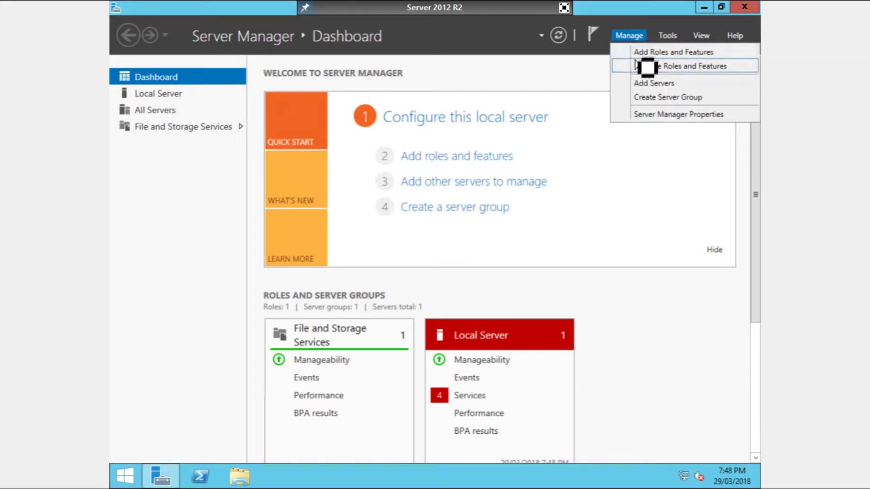
- Start Add Roles and Features with a Remote Desktop Services installation and Quick Start deployment
{"action": "left_click", "coordinate": [648, 53]}
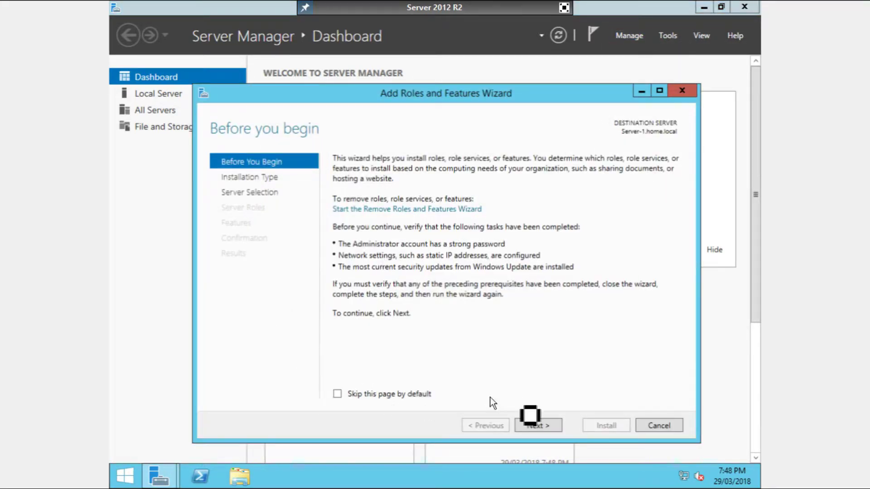
{"action": "left_click", "coordinate": [539, 426]}
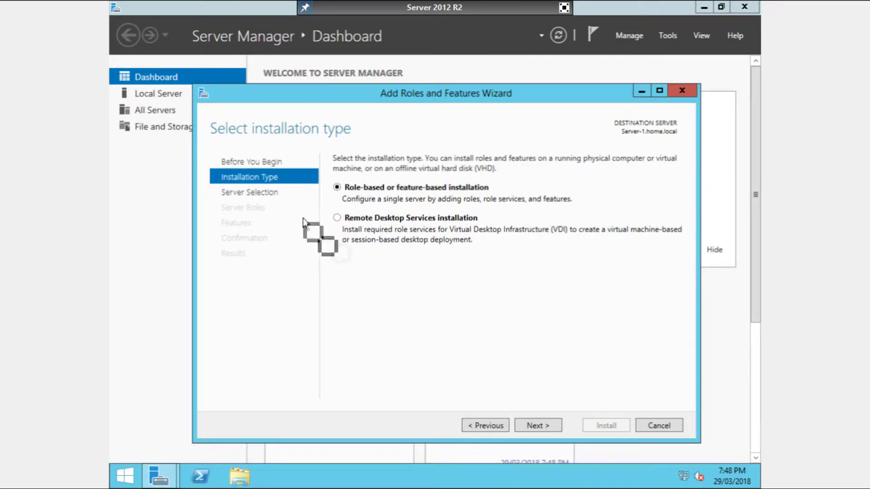
{"action": "left_click", "coordinate": [341, 221]}
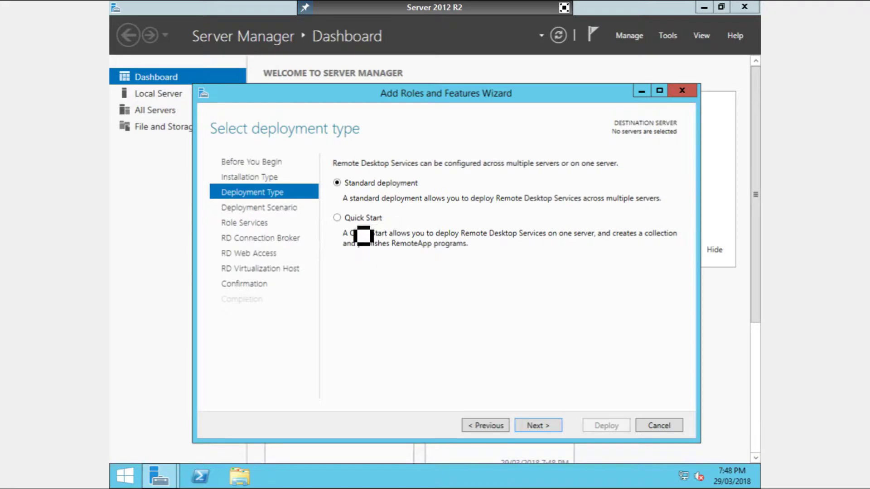
{"action": "left_click", "coordinate": [362, 219]}
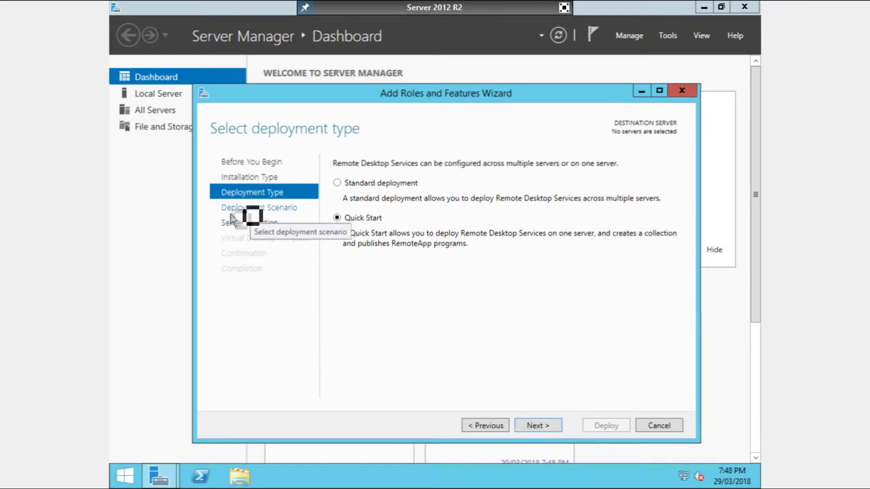
- Choose session-based desktop deployment and accept Server-1 as the destination server
{"action": "left_click", "coordinate": [536, 425]}
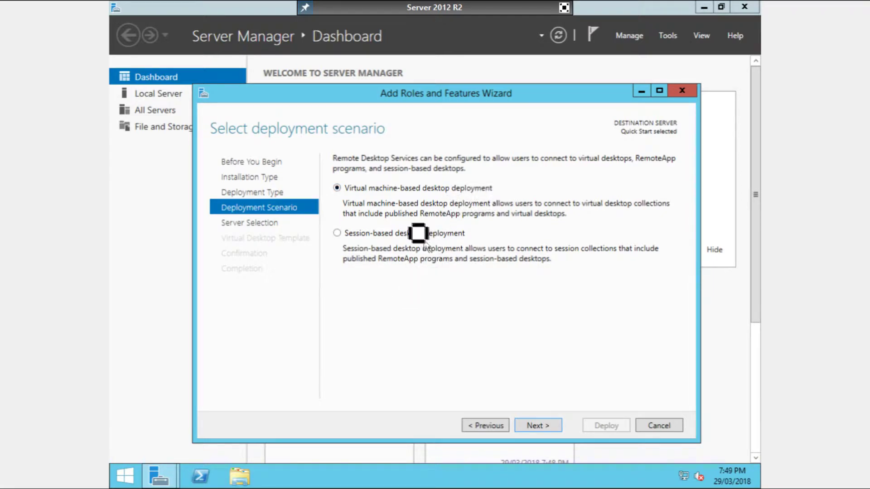
{"action": "left_click", "coordinate": [413, 235]}
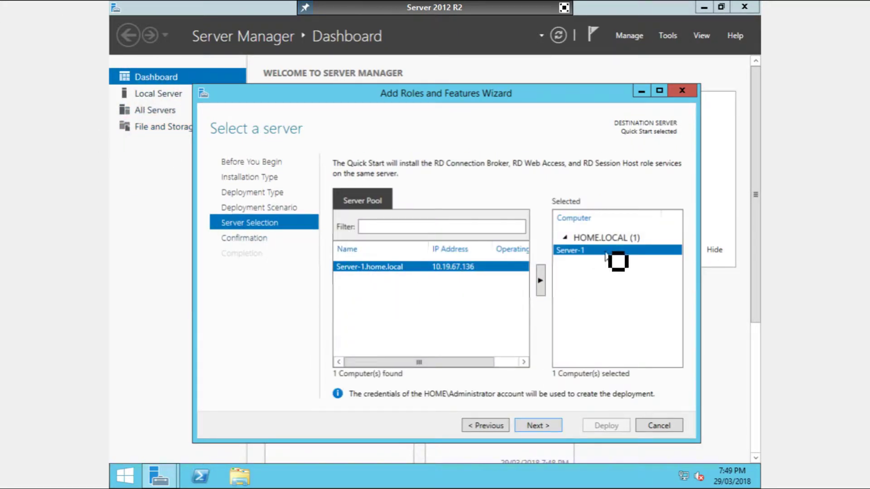
{"action": "left_click", "coordinate": [528, 425]}
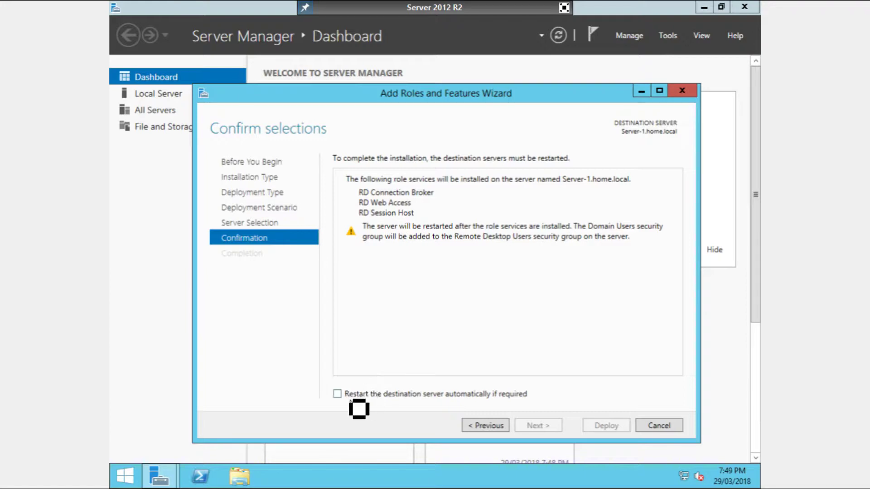
- Allow automatic restart and deploy RD Connection Broker, RD Web Access and RD Session Host
{"action": "left_click", "coordinate": [382, 393]}
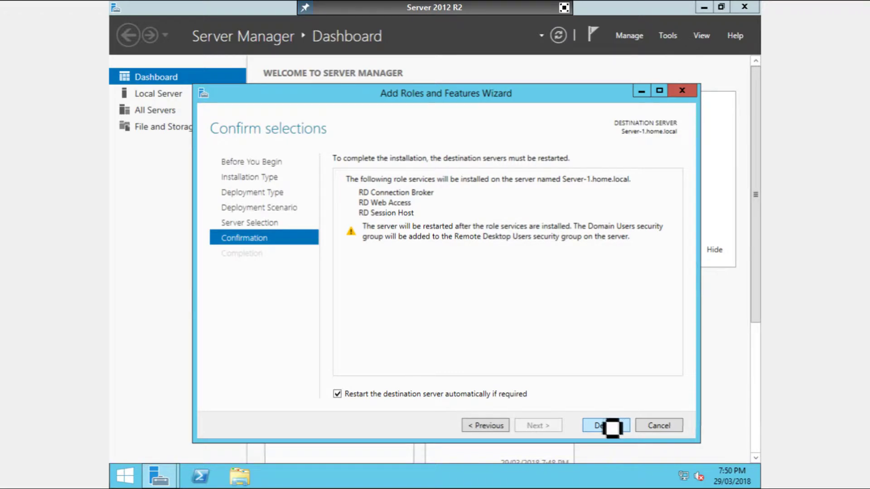
{"action": "left_click", "coordinate": [605, 428]}
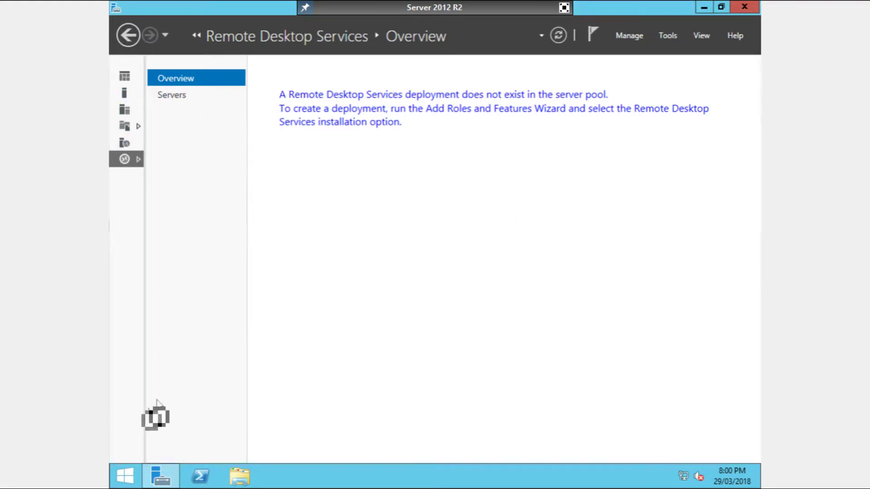
- From the Remote Desktop Services overview, relaunch Add Roles and Features with role-based installation
{"action": "left_click", "coordinate": [163, 474]}
{"action": "left_click", "coordinate": [164, 473]}
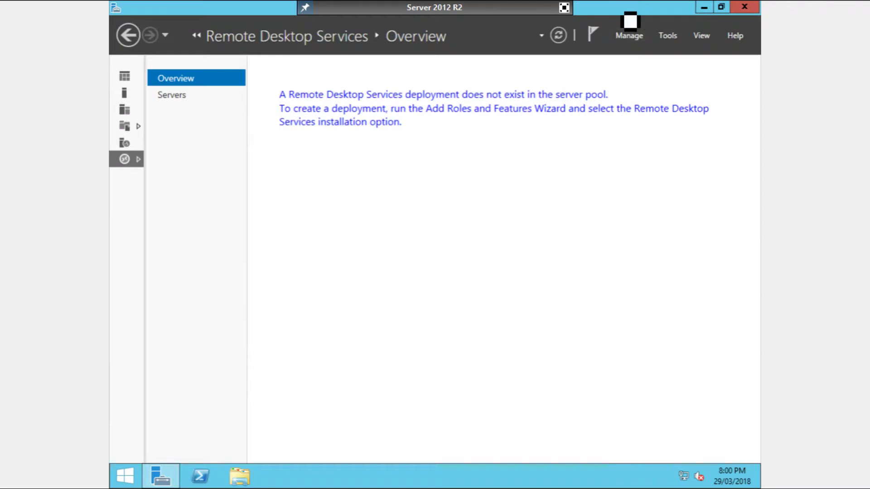
{"action": "left_click", "coordinate": [136, 162]}
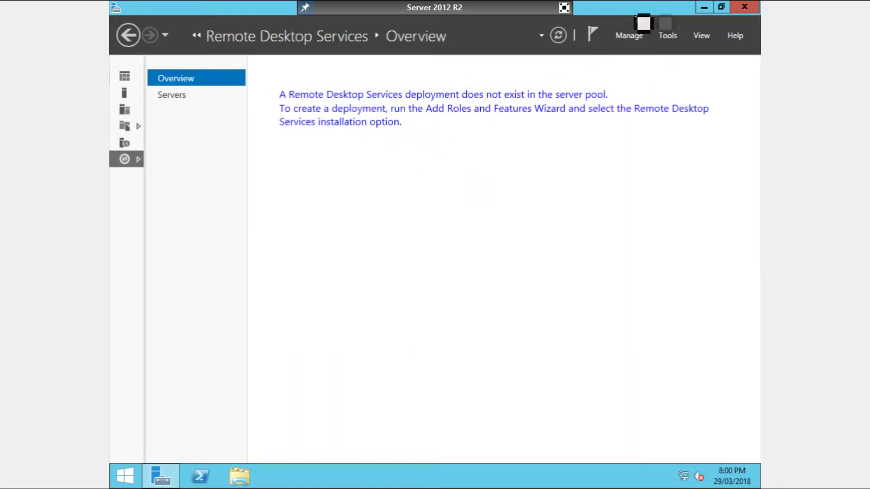
{"action": "left_click", "coordinate": [629, 36]}
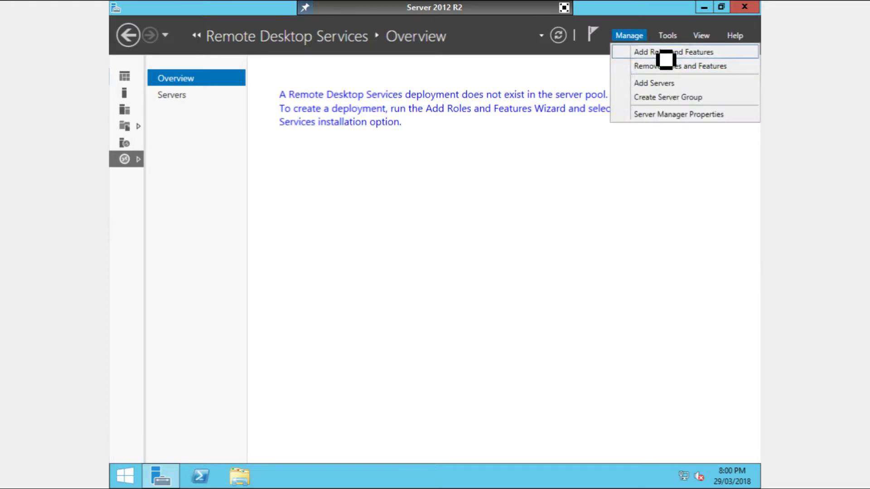
{"action": "left_click", "coordinate": [665, 53]}
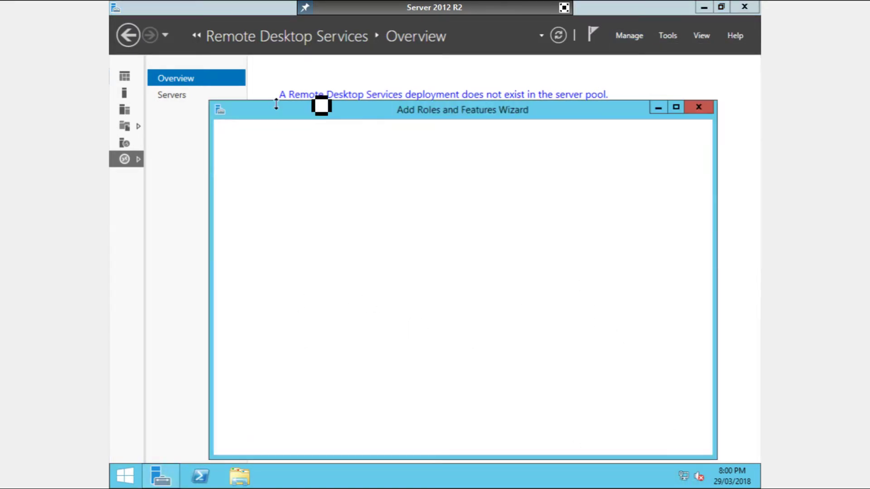
{"action": "left_click", "coordinate": [553, 442]}
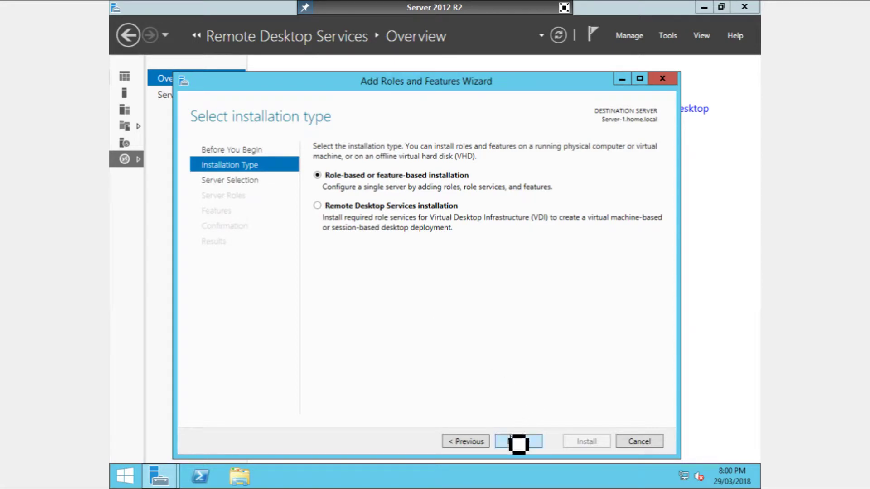
{"action": "left_click", "coordinate": [517, 439]}
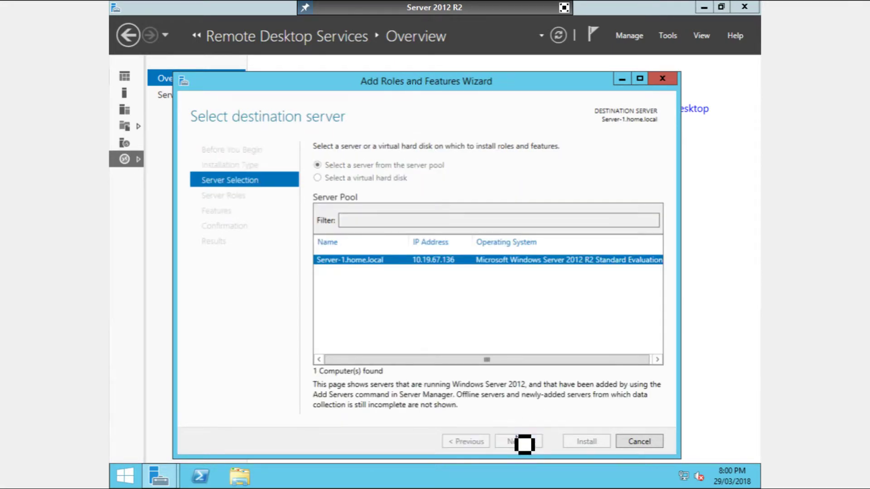
- On Server-1, select the Remote Desktop Gateway and Remote Desktop Licensing role services with their required features
{"action": "left_click", "coordinate": [521, 442]}
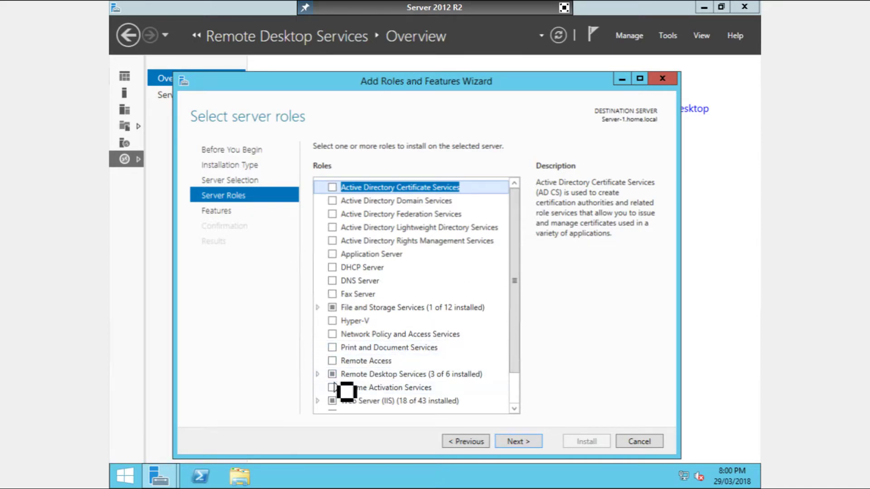
{"action": "double_click", "coordinate": [344, 374]}
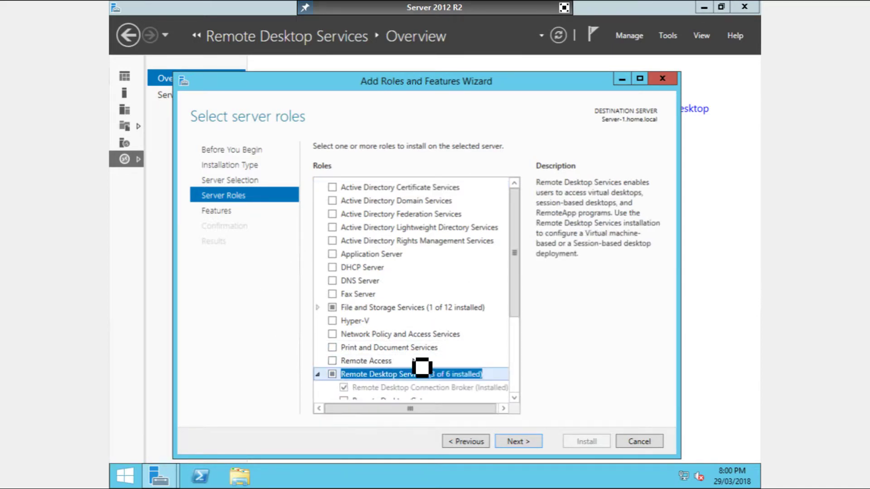
{"action": "scroll", "coordinate": [520, 292], "scroll_direction": "down", "scroll_amount": 3}
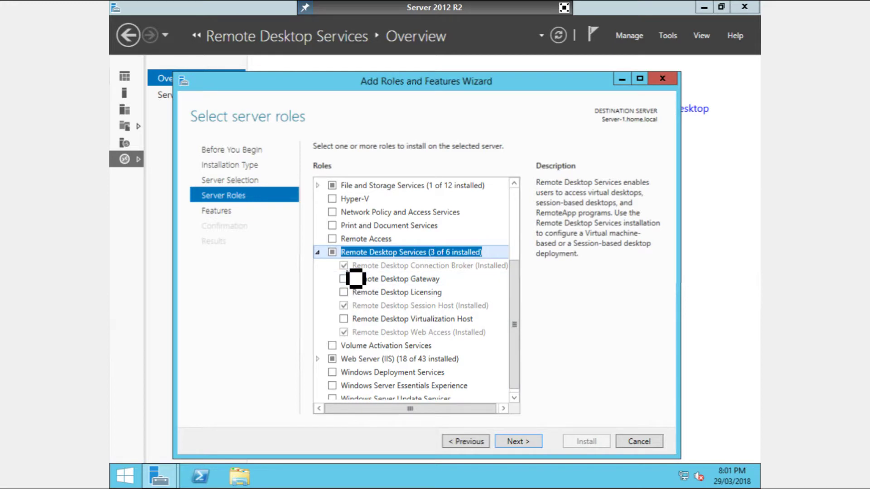
{"action": "left_click", "coordinate": [352, 294]}
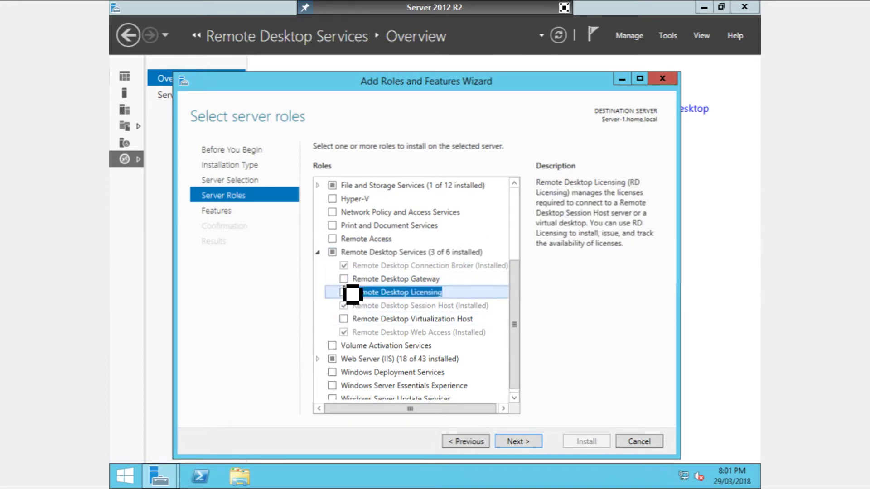
{"action": "left_click", "coordinate": [344, 279]}
{"action": "left_click", "coordinate": [480, 380]}
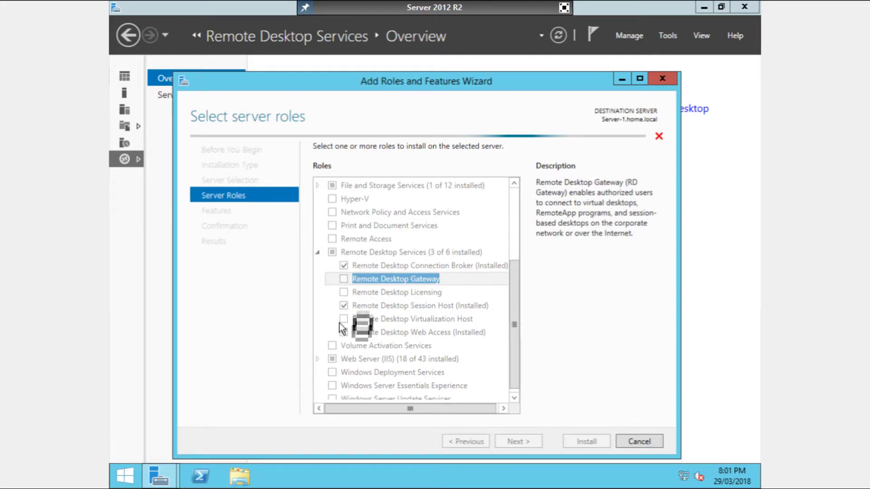
{"action": "left_click", "coordinate": [343, 292]}
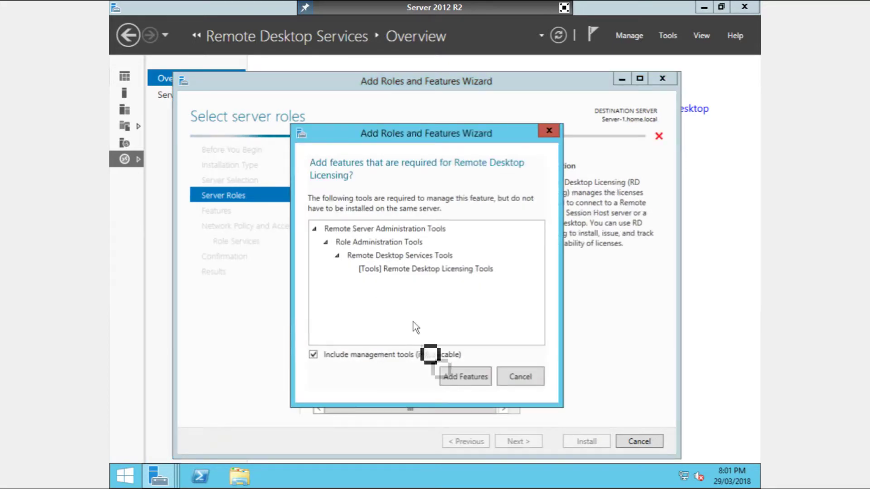
{"action": "left_click", "coordinate": [465, 376]}
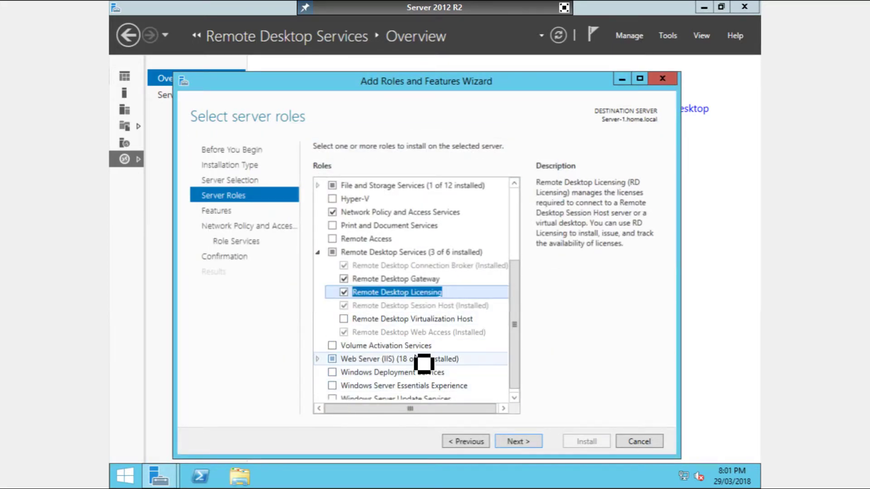
- Keep Network Policy Server, start the installation and close the wizard while it runs
{"action": "left_click", "coordinate": [528, 447]}
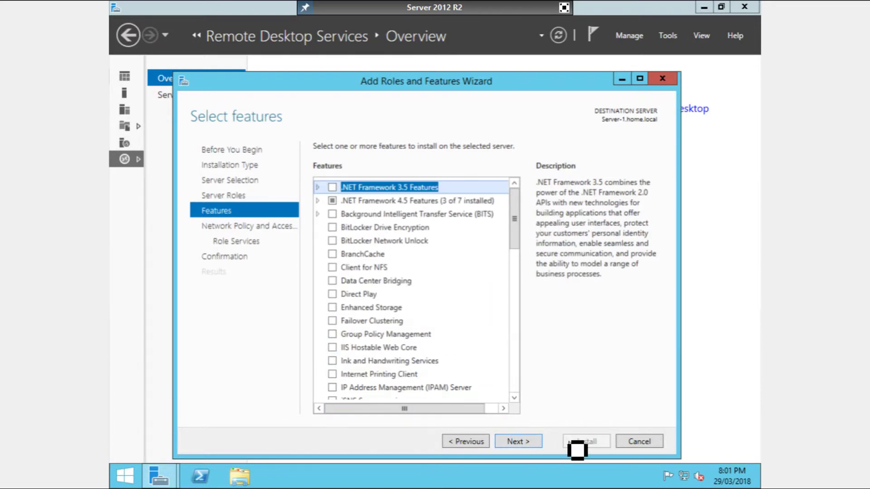
{"action": "left_click", "coordinate": [525, 448]}
{"action": "left_click", "coordinate": [526, 442]}
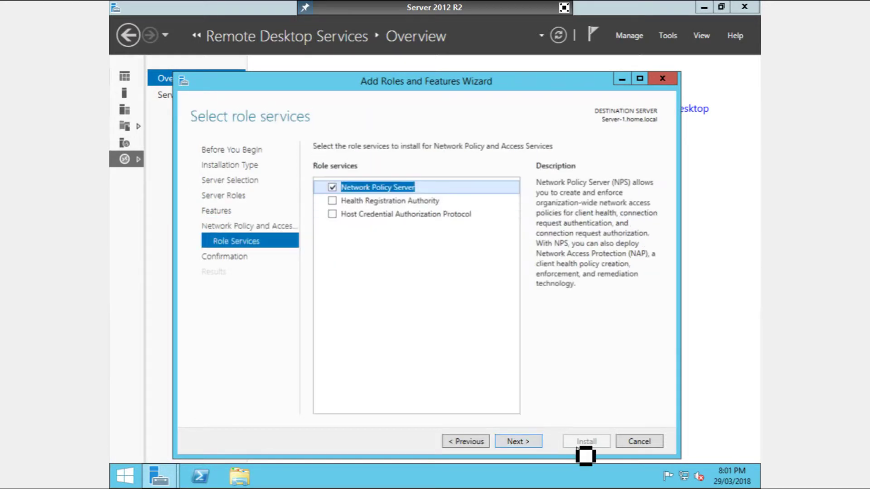
{"action": "left_click", "coordinate": [521, 445]}
{"action": "left_click", "coordinate": [582, 444]}
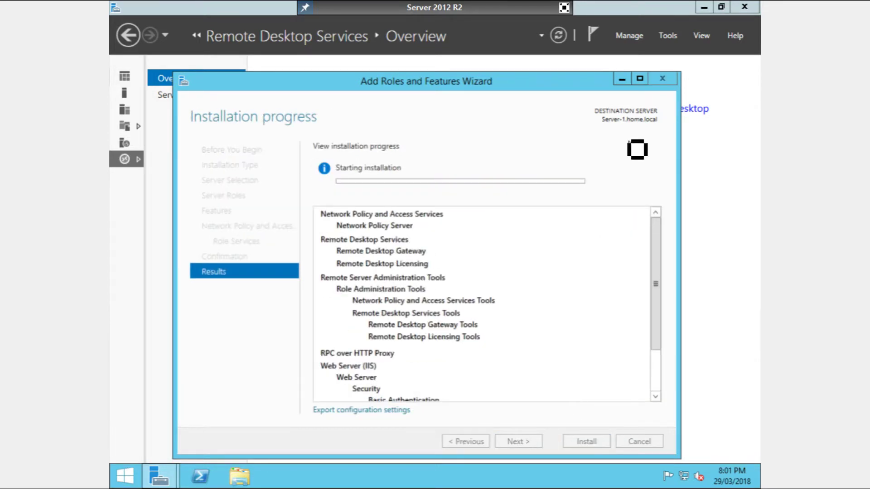
{"action": "left_click", "coordinate": [622, 79]}
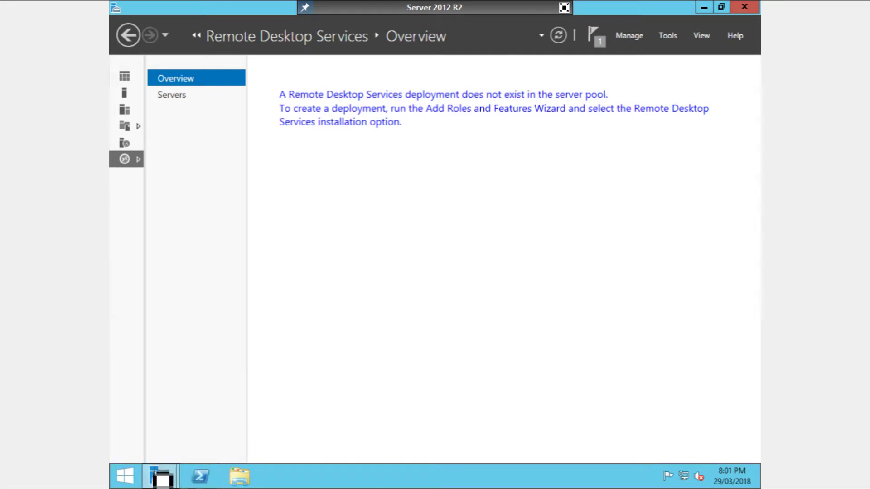
- Restore the Add Roles and Features Wizard from the Server Manager taskbar preview
{"action": "mouse_move", "coordinate": [159, 474]}
{"action": "left_click", "coordinate": [310, 412]}
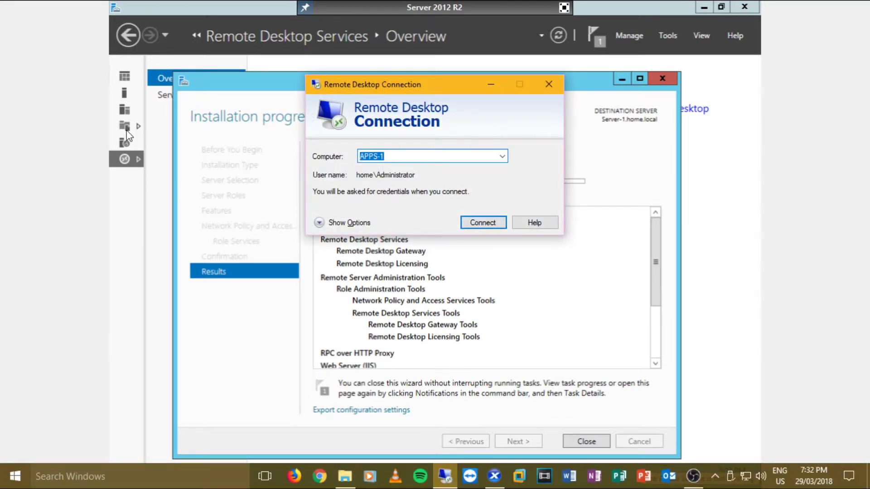
- Connect to Server-1 using a different account, entering the home domain administrator user name
{"action": "type", "text": "Server"}
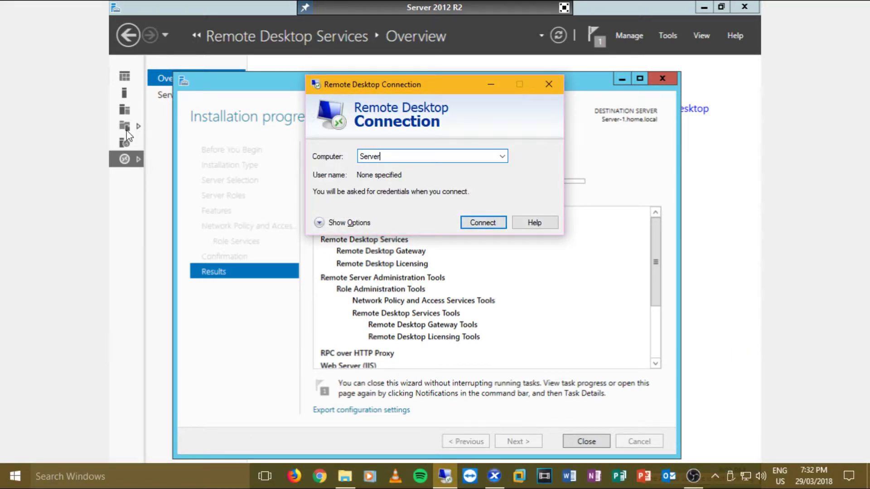
{"action": "key", "text": "Return"}
{"action": "key", "text": "Return"}
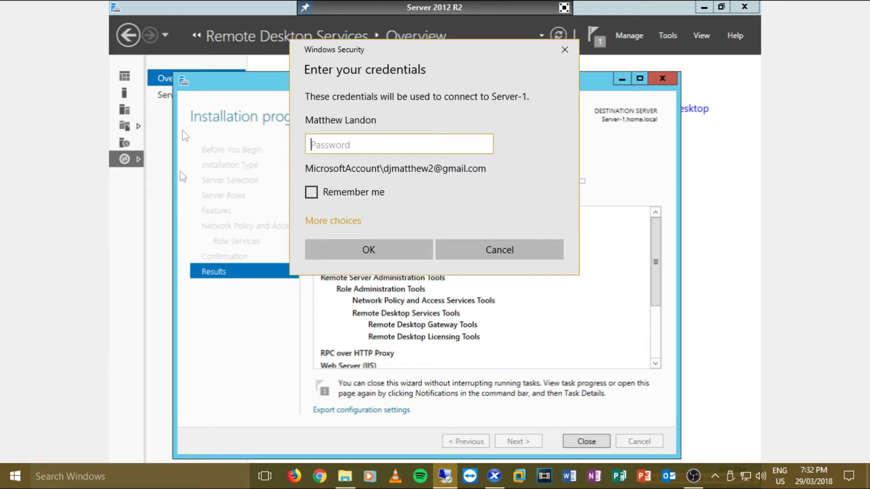
{"action": "left_click", "coordinate": [315, 220]}
{"action": "left_click", "coordinate": [391, 278]}
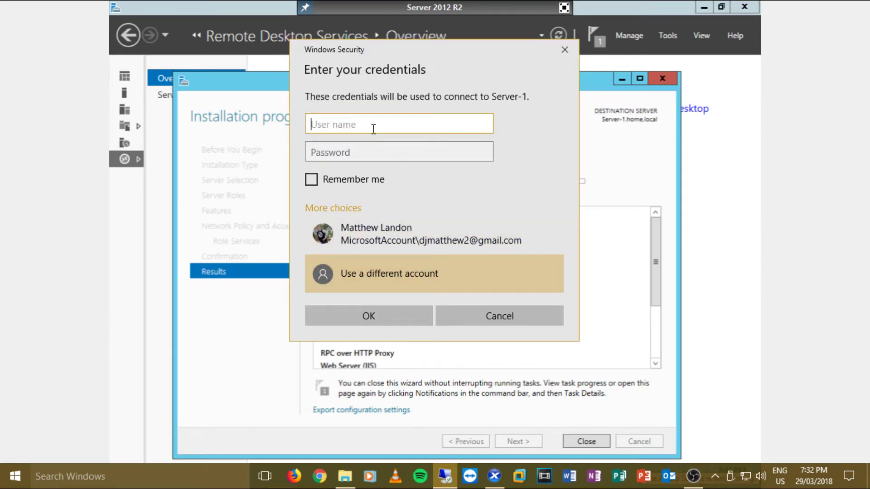
{"action": "type", "text": "home\\"}
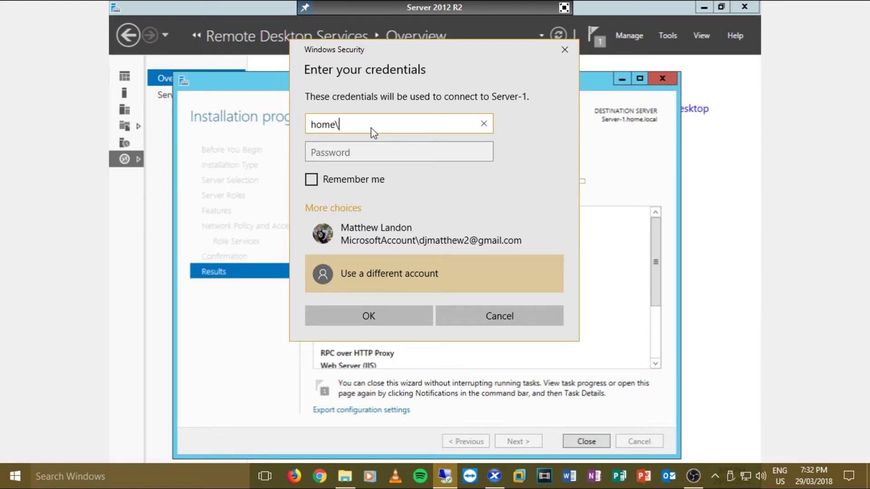
{"action": "type", "text": "Administra"}
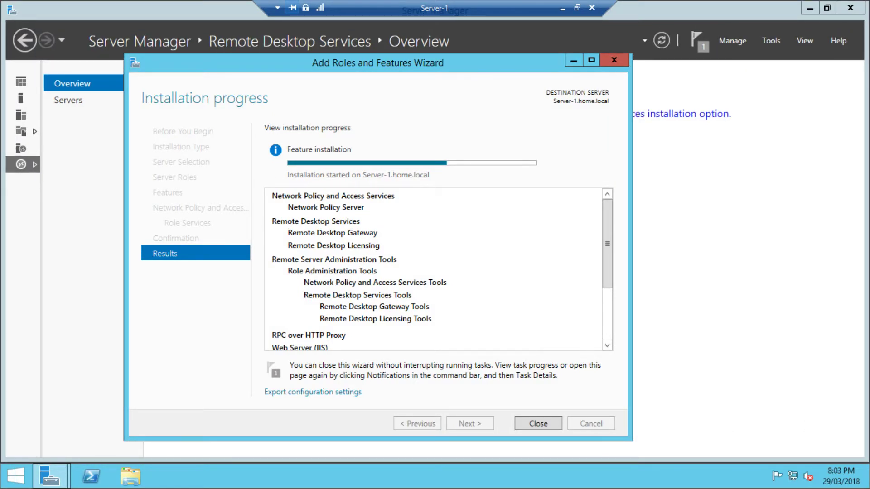
- Wait until the installation on Server-1.home.local reports Installation succeeded
{"action": "mouse_move", "coordinate": [869, 488]}
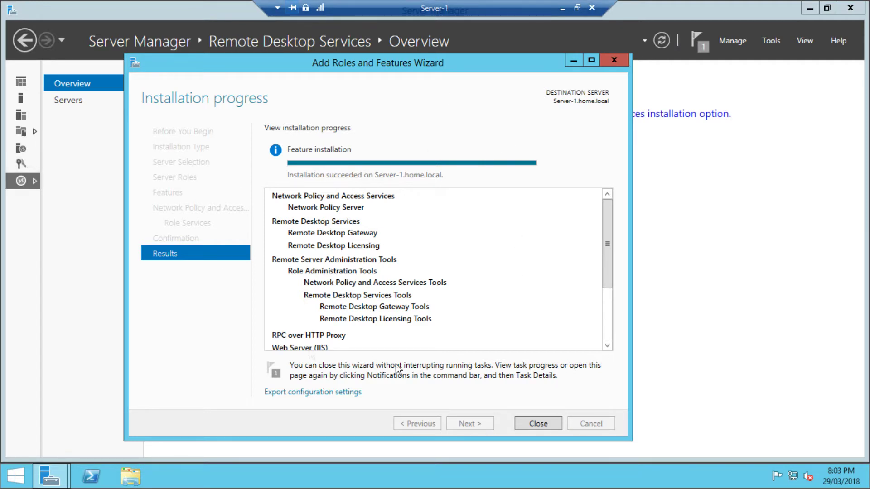
- Close the finished wizard and launch RD Gateway Manager for SERVER-1 from the Remote Desktop Services Servers list
{"action": "left_click", "coordinate": [538, 424]}
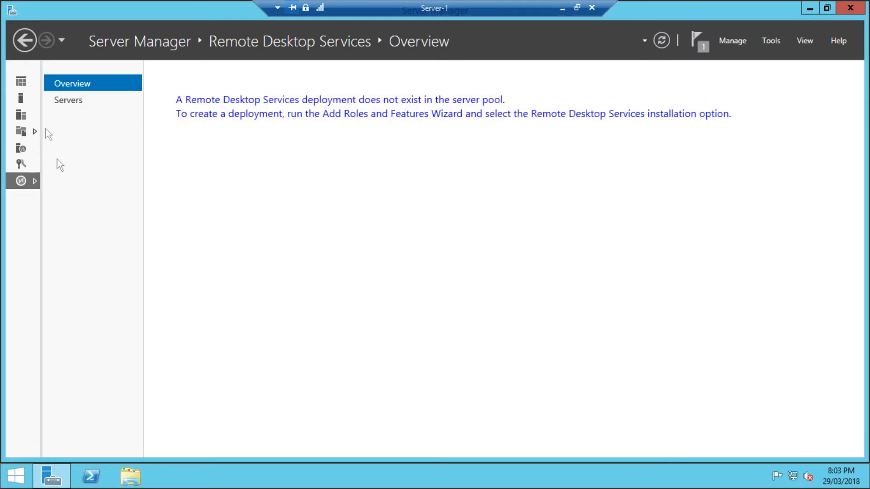
{"action": "left_click", "coordinate": [75, 100]}
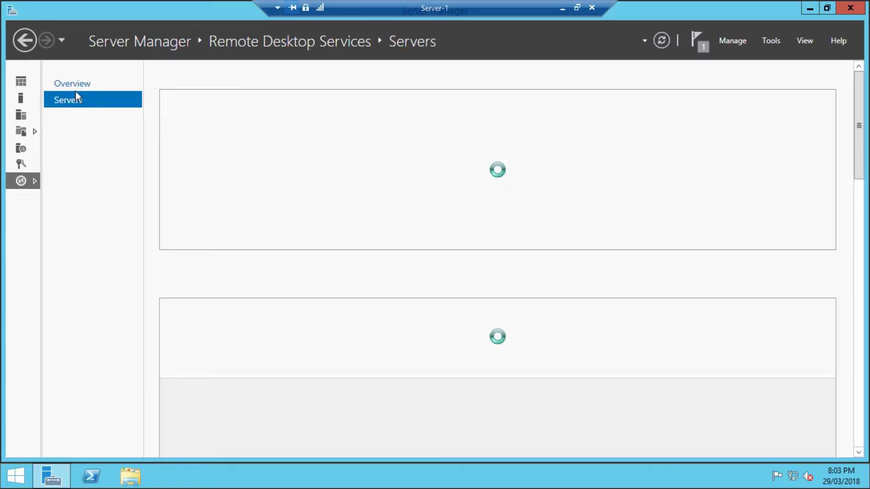
{"action": "left_click", "coordinate": [74, 87]}
{"action": "left_click", "coordinate": [66, 100]}
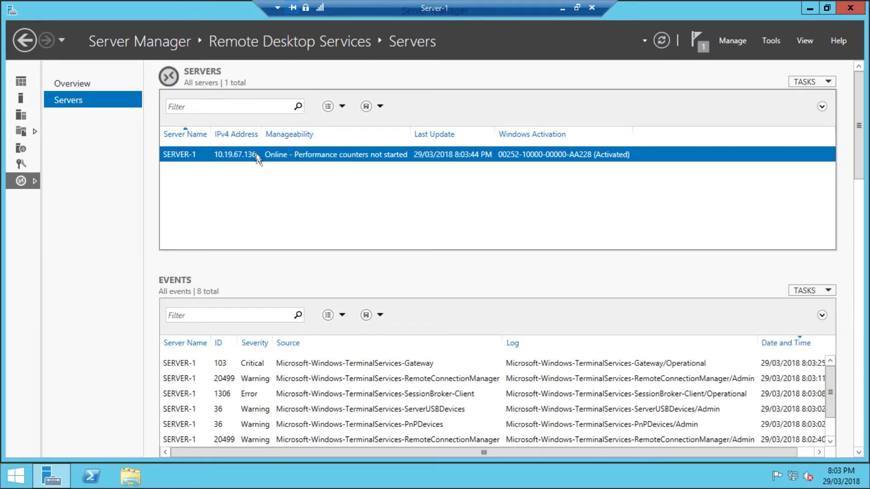
{"action": "right_click", "coordinate": [256, 156]}
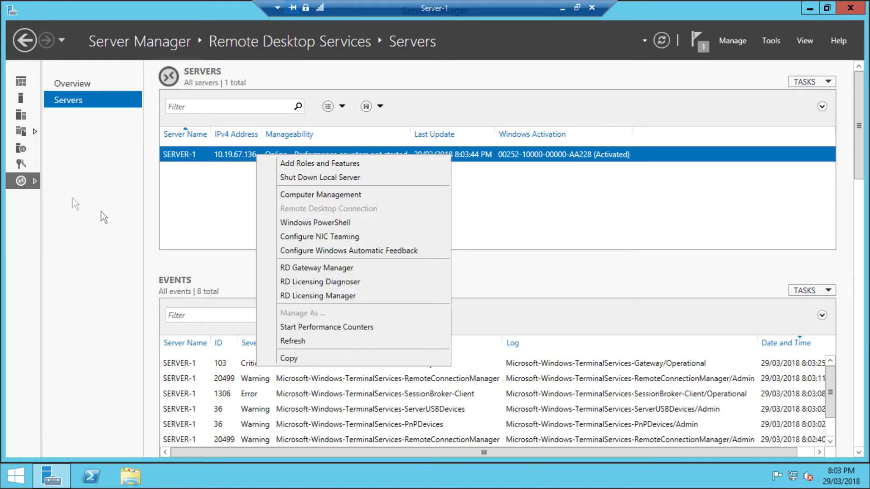
{"action": "left_click", "coordinate": [328, 272]}
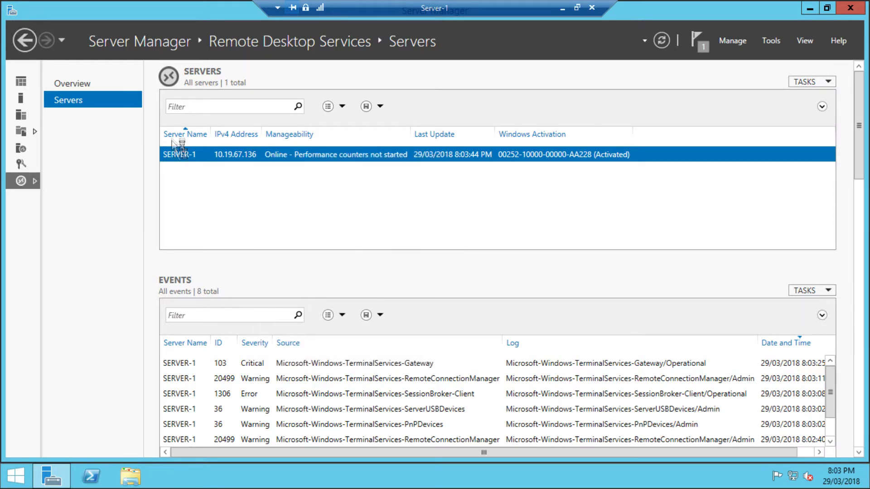
{"action": "left_click", "coordinate": [79, 84]}
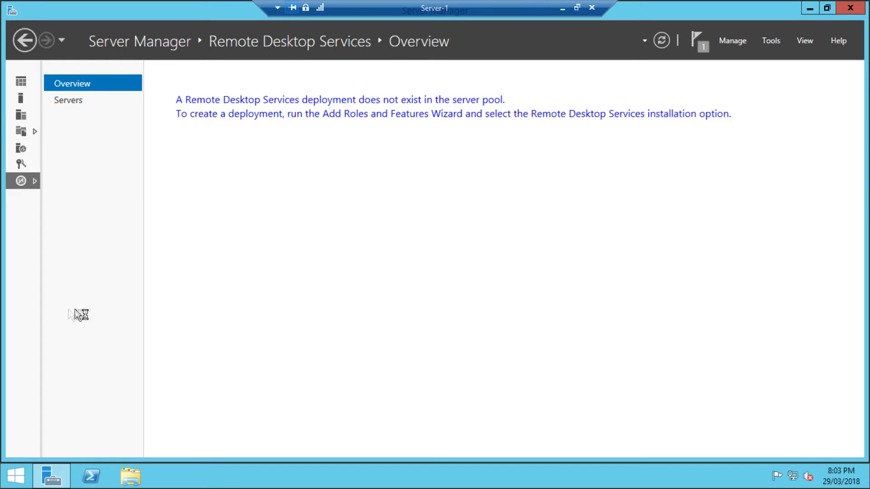
{"action": "left_click", "coordinate": [825, 12]}
{"action": "double_click", "coordinate": [545, 75]}
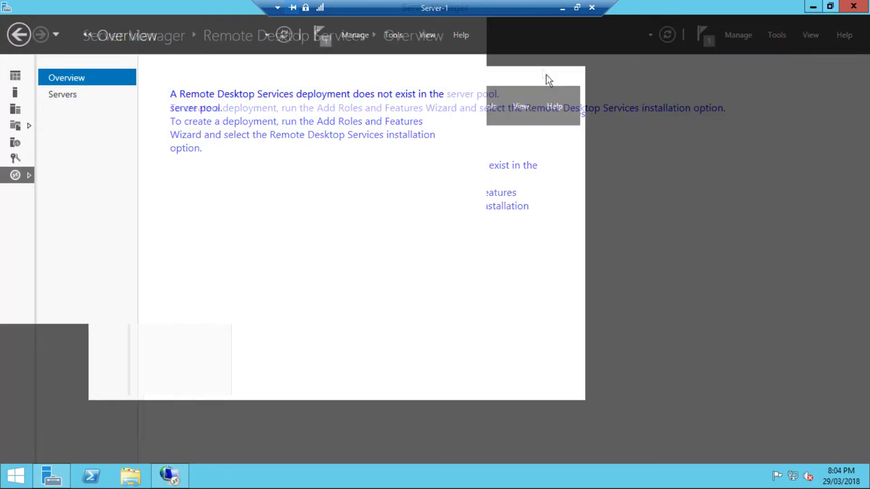
{"action": "left_click", "coordinate": [169, 475]}
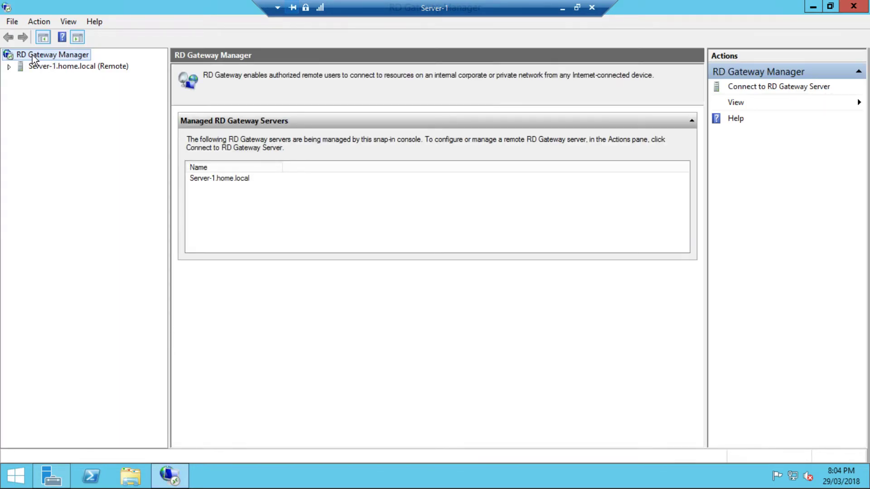
{"action": "double_click", "coordinate": [18, 68]}
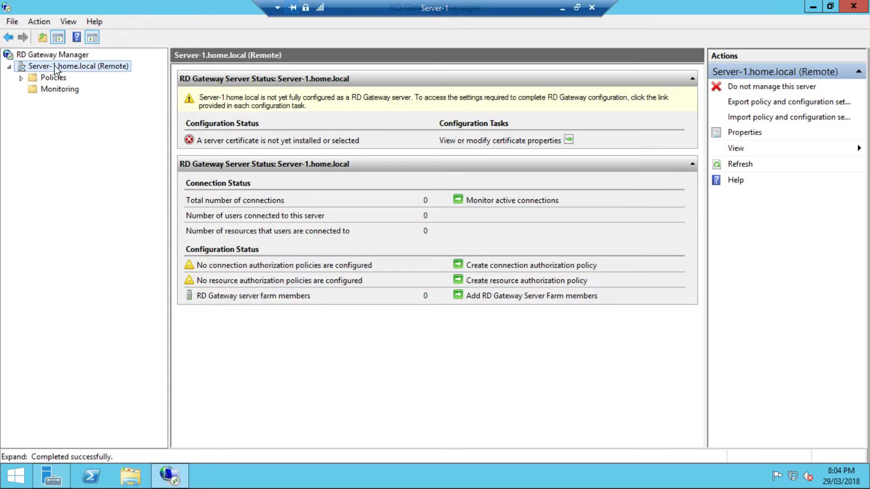
{"action": "right_click", "coordinate": [56, 70]}
{"action": "key", "text": "alt+F4"}
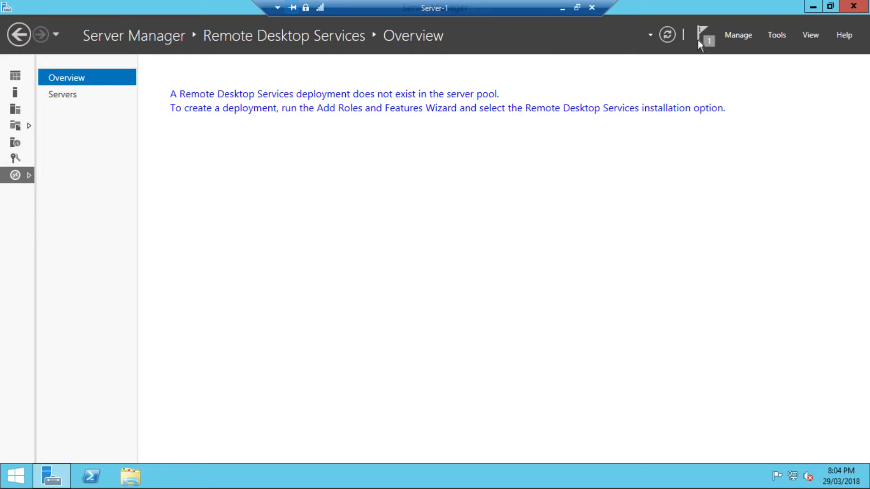
- Open the Remote Desktop Services servers page and dismiss the finished installation notification
{"action": "left_click", "coordinate": [17, 74]}
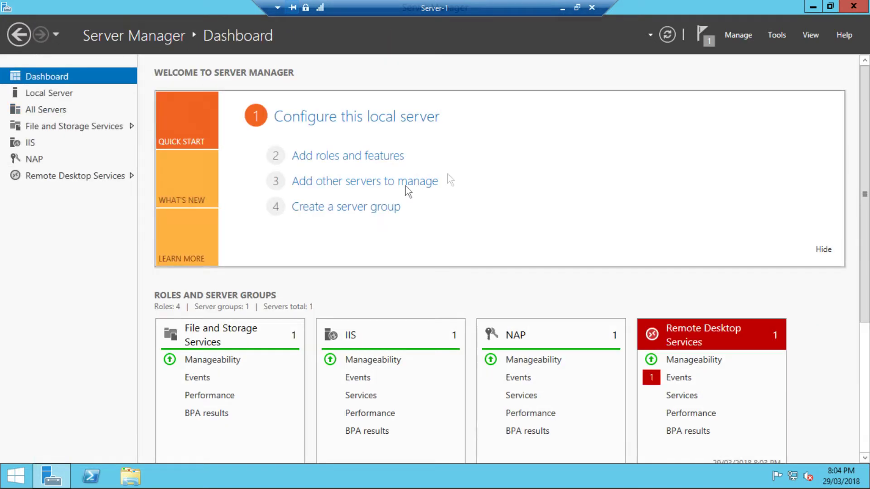
{"action": "left_click", "coordinate": [676, 360]}
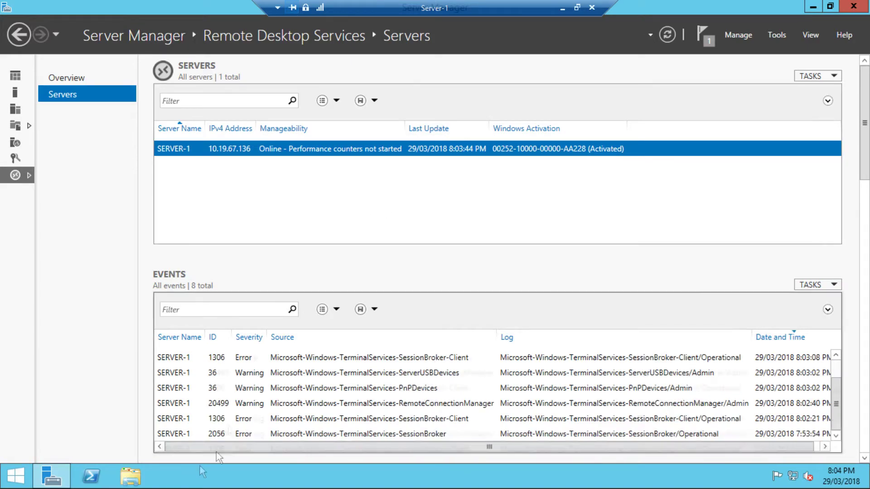
{"action": "left_click", "coordinate": [44, 476]}
{"action": "left_click", "coordinate": [43, 476]}
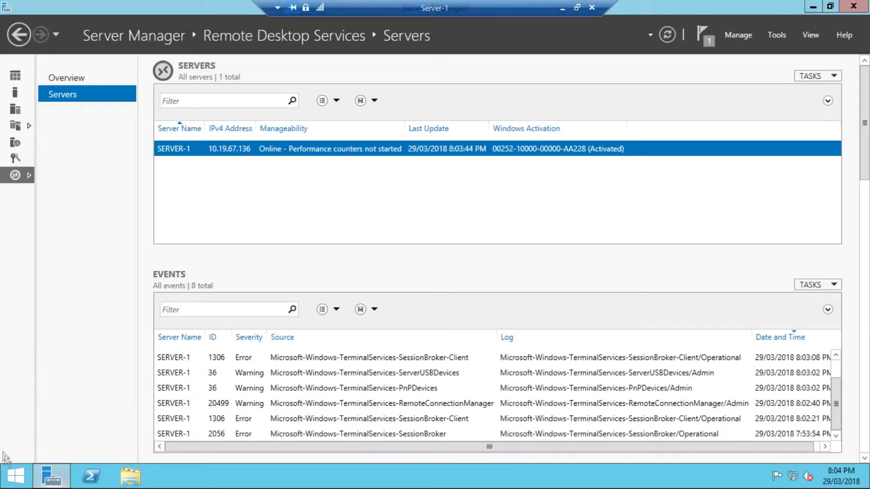
{"action": "mouse_move", "coordinate": [44, 476]}
{"action": "left_click", "coordinate": [703, 35]}
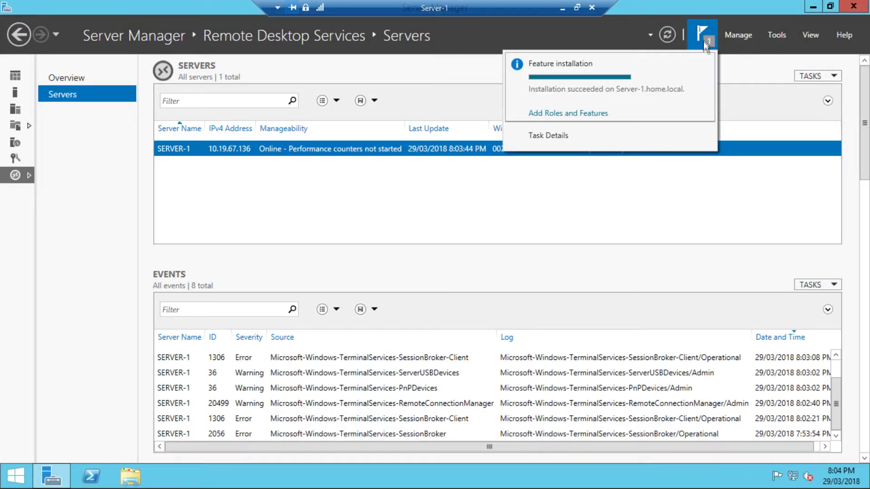
{"action": "left_click", "coordinate": [705, 64]}
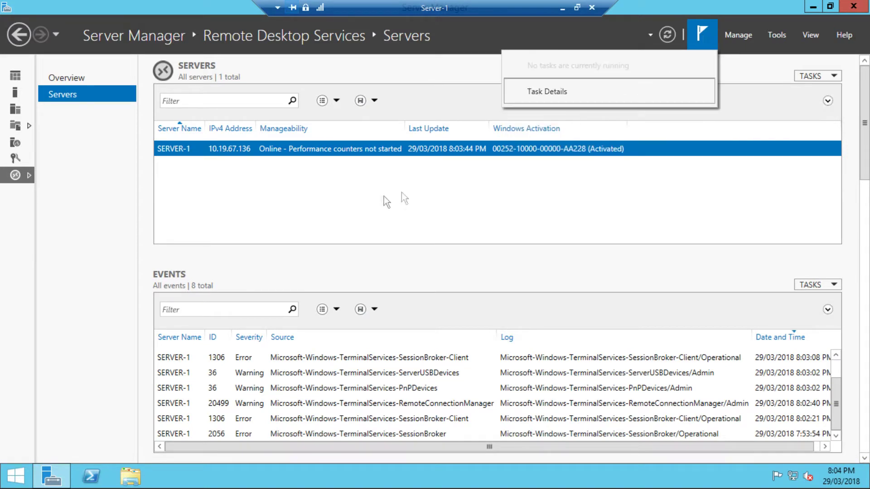
- Launch RD Gateway Manager from SERVER-1's context menu, then check the NAP page and SERVER-1's actions
{"action": "right_click", "coordinate": [391, 148]}
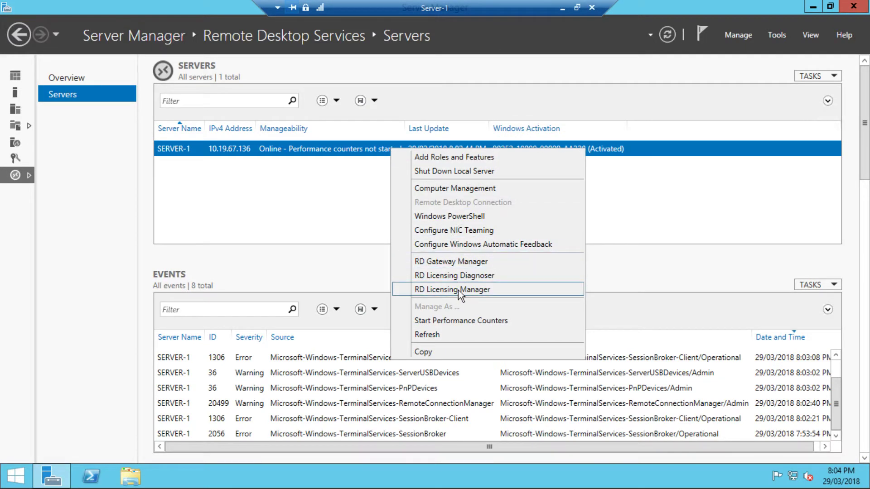
{"action": "left_click", "coordinate": [470, 261]}
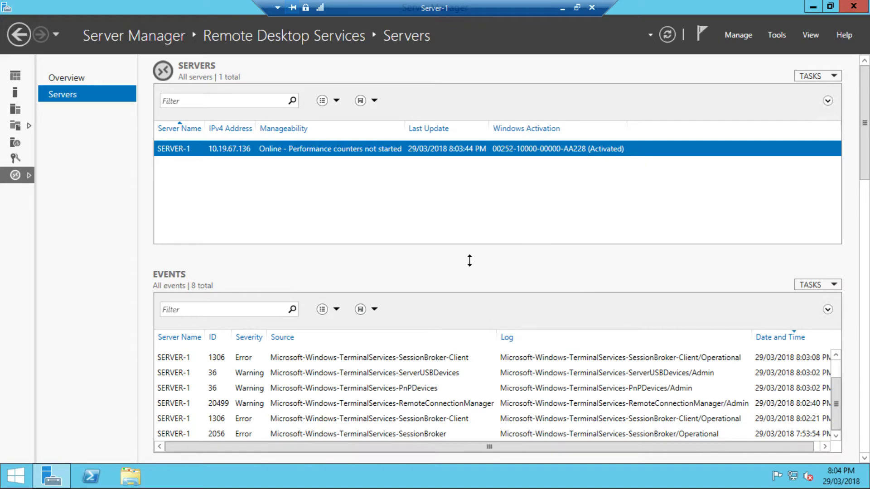
{"action": "left_click", "coordinate": [67, 83]}
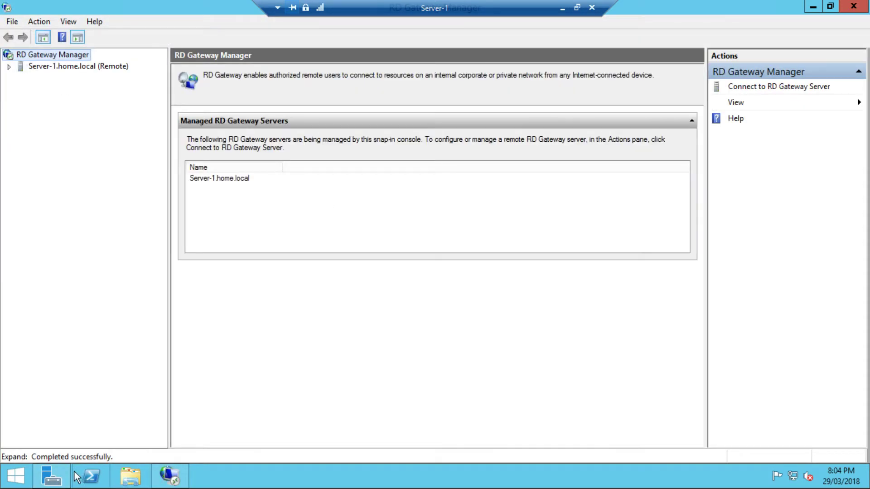
{"action": "left_click", "coordinate": [51, 476]}
{"action": "left_click", "coordinate": [8, 158]}
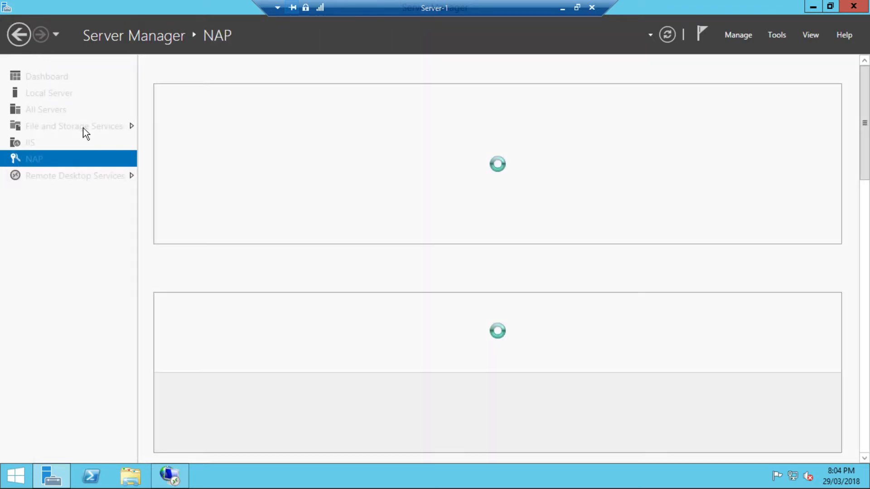
{"action": "right_click", "coordinate": [346, 144]}
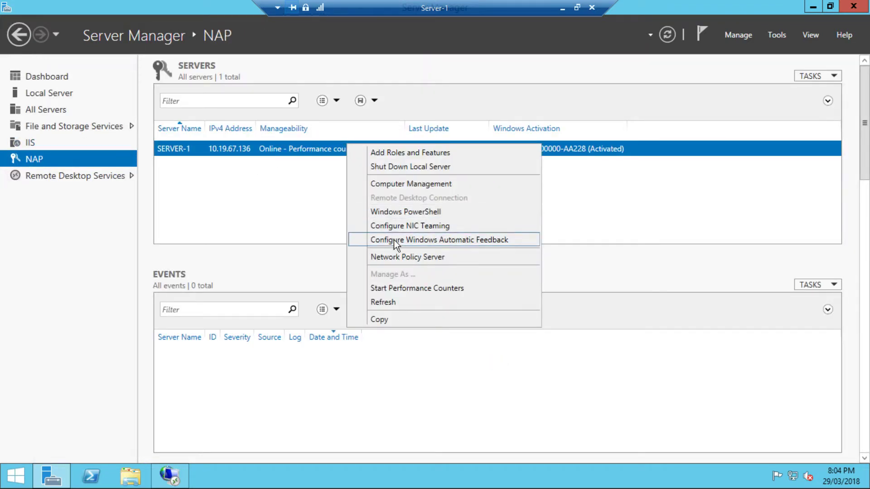
{"action": "left_click", "coordinate": [65, 177]}
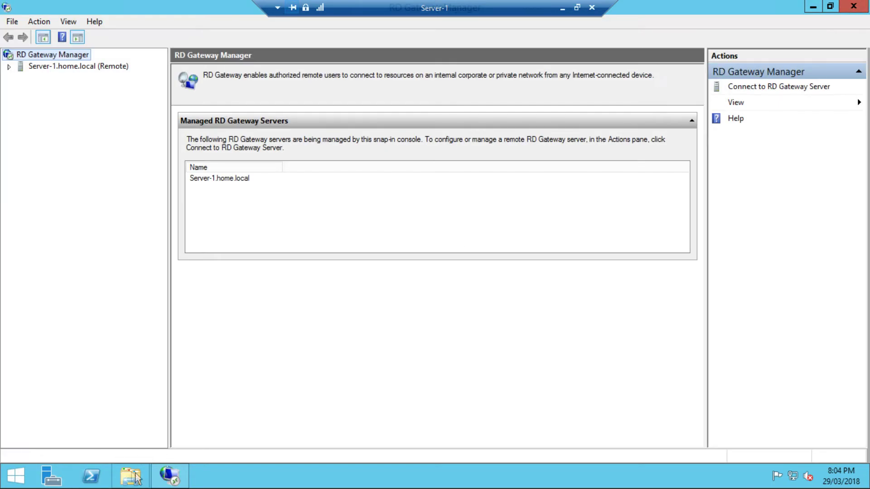
- Launch Remote Desktop Licensing Manager from the Start screen's app list
{"action": "left_click", "coordinate": [16, 475]}
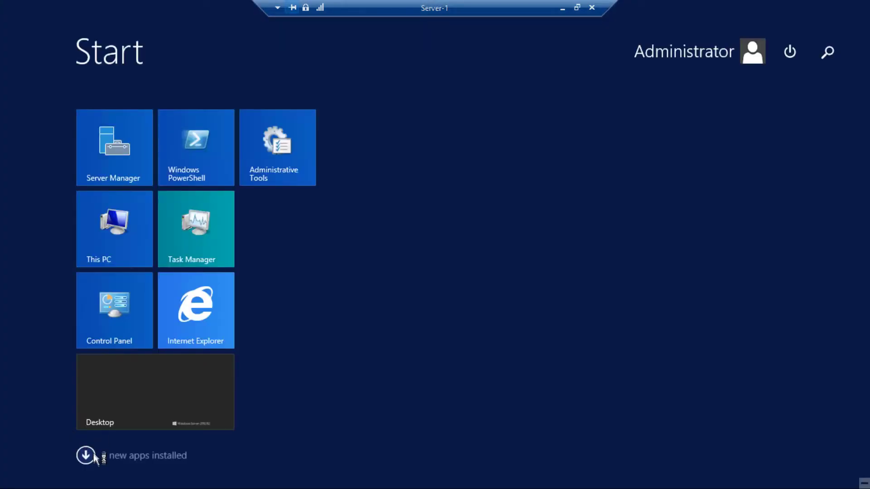
{"action": "left_click", "coordinate": [85, 455]}
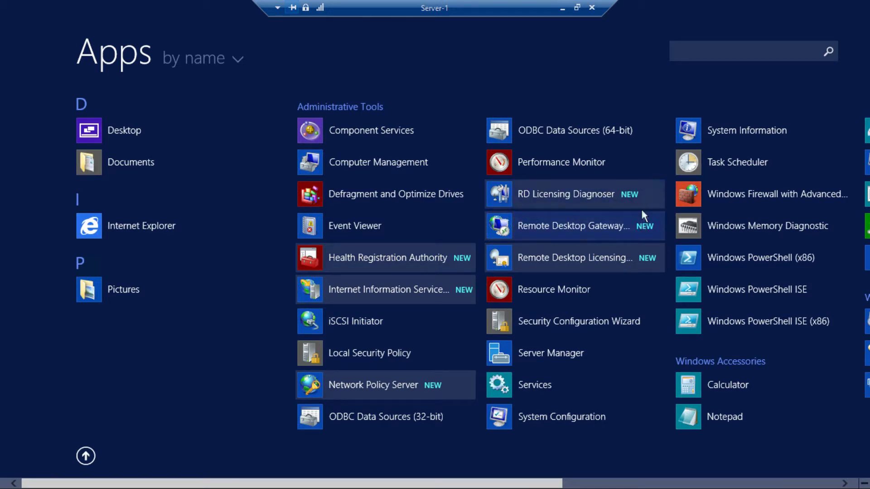
{"action": "left_click", "coordinate": [580, 258]}
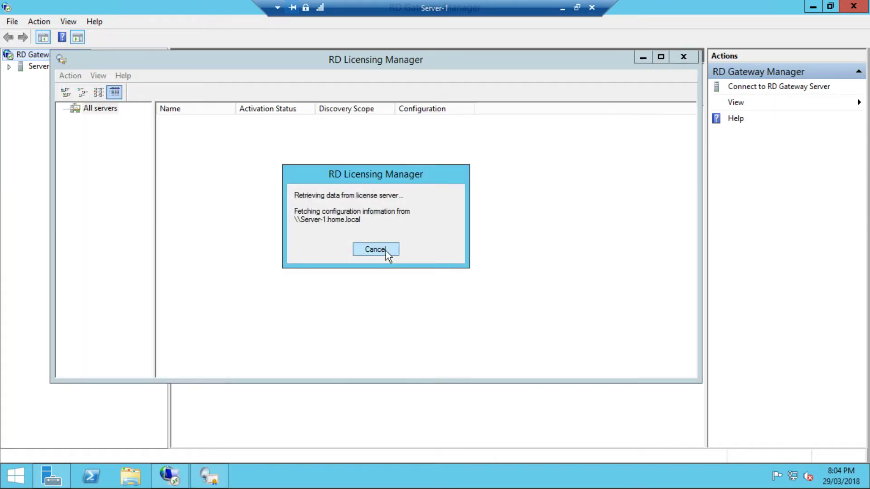
- Activate the SERVER-1 license server through its Activate Server action
{"action": "left_click", "coordinate": [211, 126]}
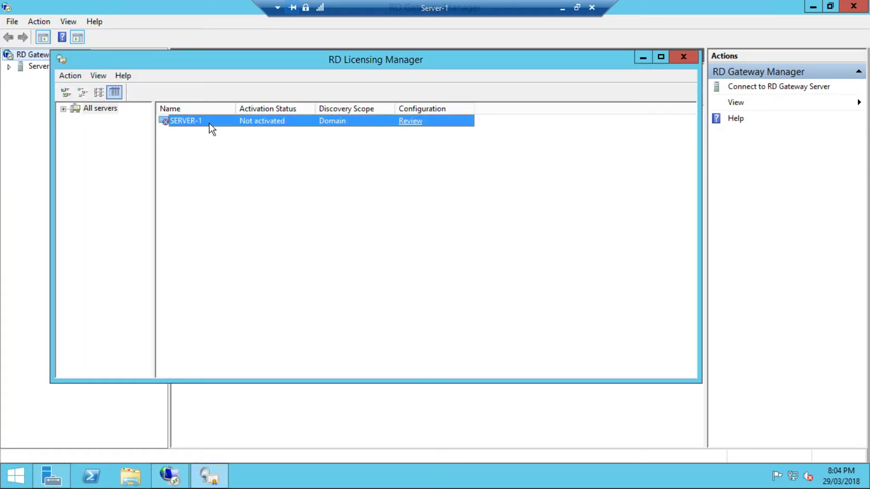
{"action": "right_click", "coordinate": [209, 126]}
{"action": "left_click", "coordinate": [242, 179]}
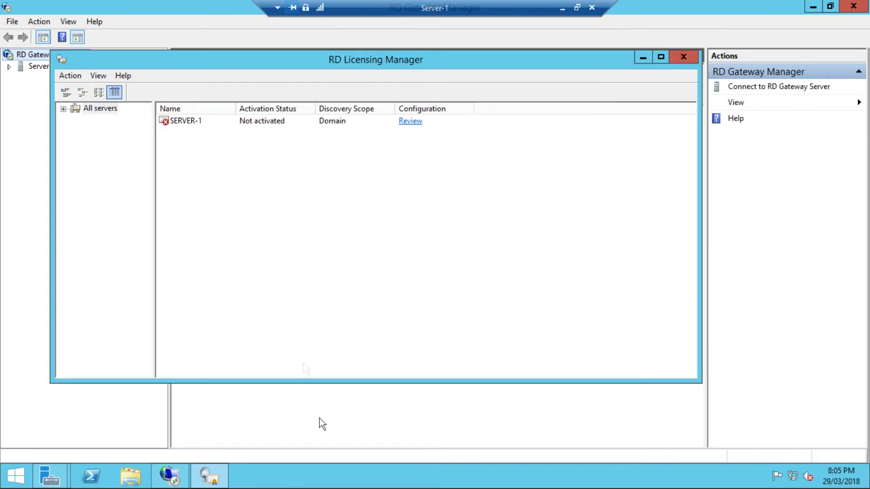
{"action": "right_click", "coordinate": [258, 122]}
- Start the Install Licenses wizard for SERVER-1, view the license programs, then cancel it
{"action": "left_click", "coordinate": [299, 162]}
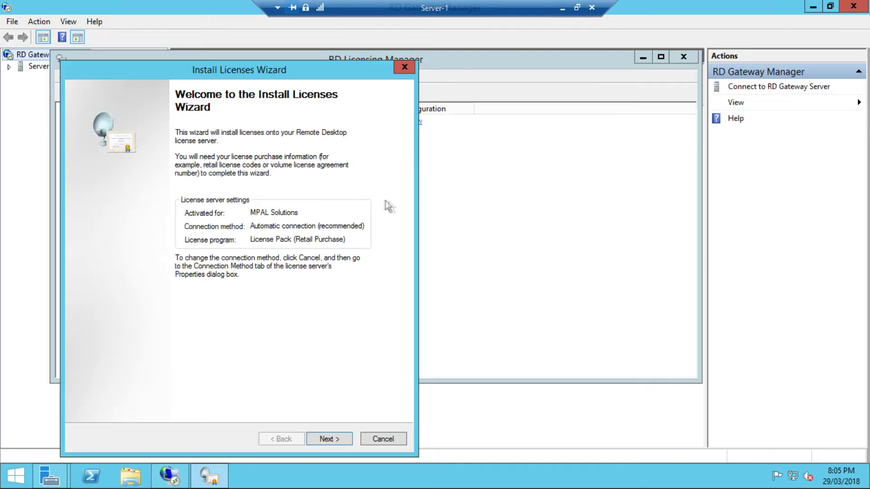
{"action": "left_click", "coordinate": [328, 439]}
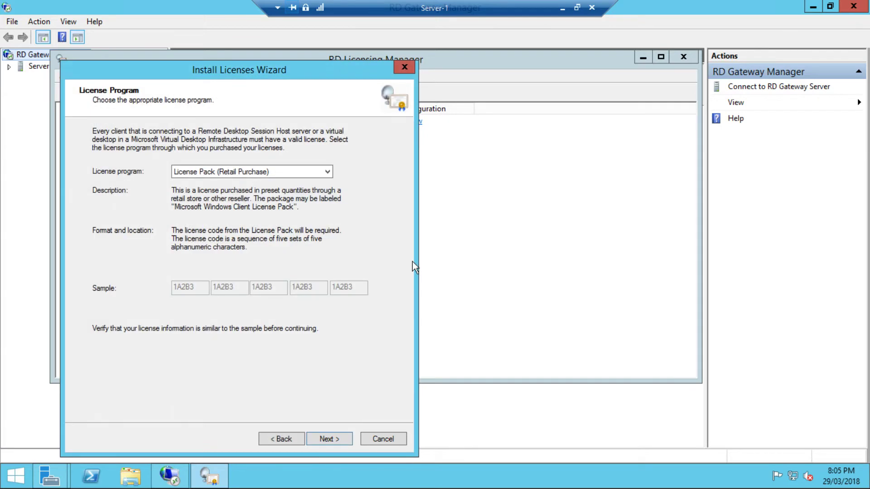
{"action": "left_click", "coordinate": [262, 172]}
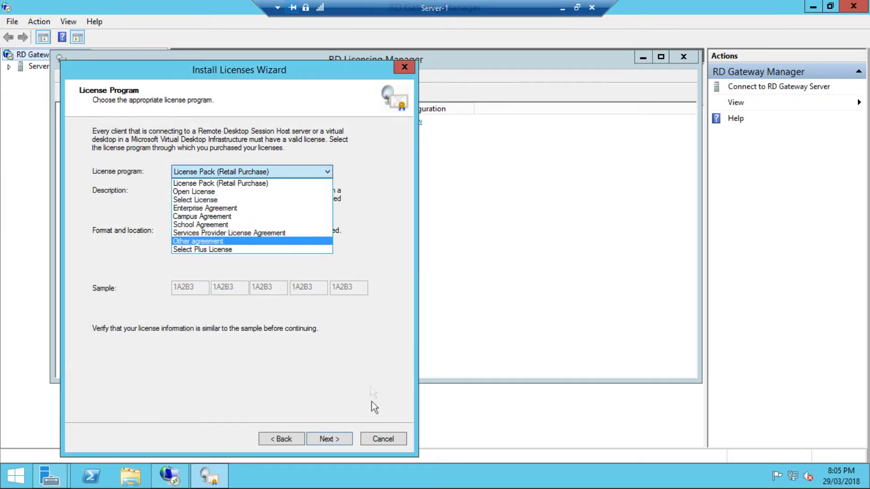
{"action": "left_click", "coordinate": [382, 438]}
{"action": "left_click", "coordinate": [383, 439]}
- Review SERVER-1's configuration and add it to the Terminal Server License Servers group
{"action": "left_click", "coordinate": [407, 123]}
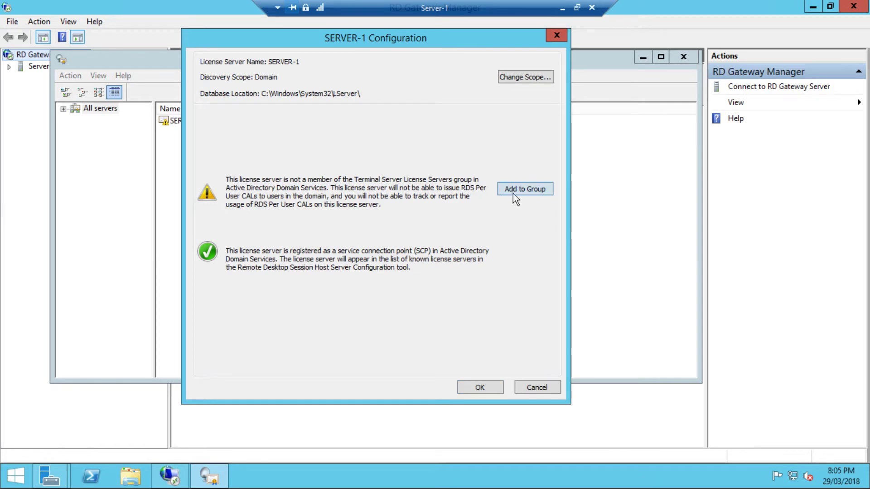
{"action": "left_click", "coordinate": [512, 194]}
{"action": "left_click", "coordinate": [346, 259]}
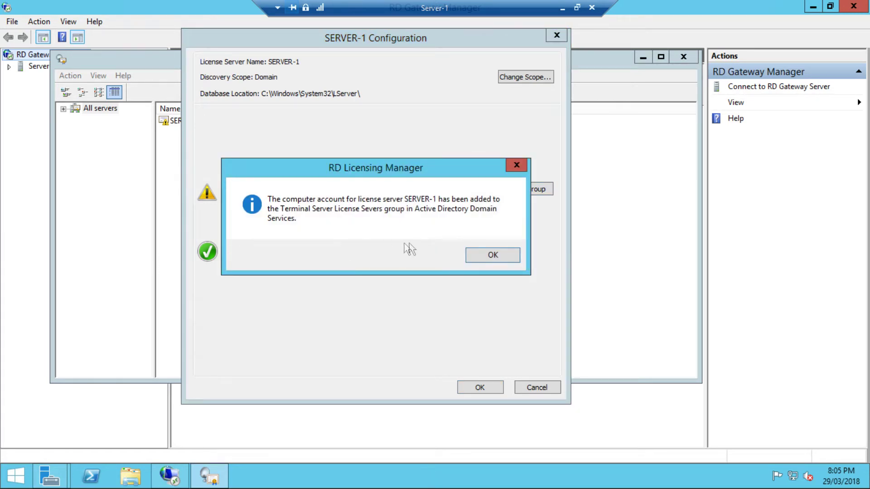
{"action": "left_click", "coordinate": [473, 253]}
{"action": "left_click", "coordinate": [471, 384]}
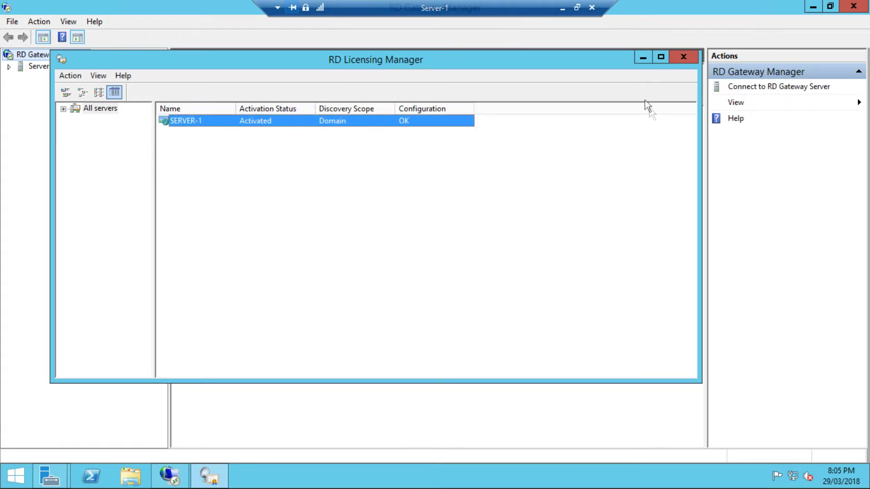
{"action": "left_click", "coordinate": [50, 476]}
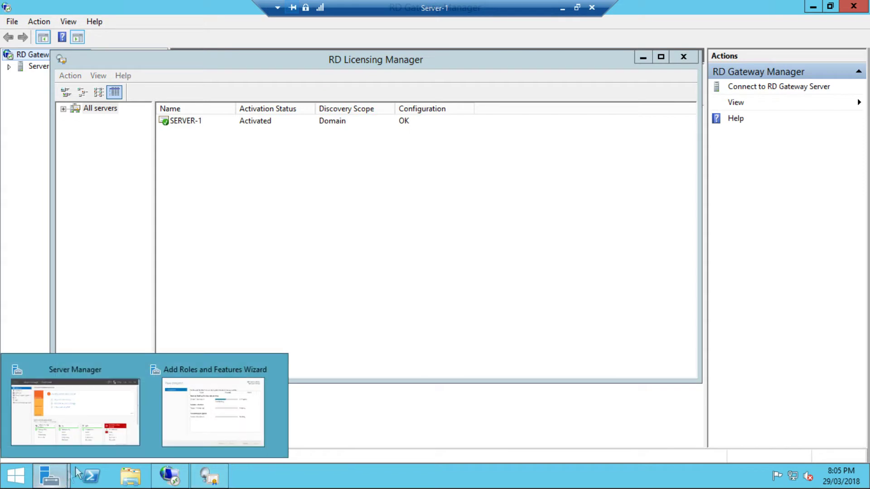
- Bring back the Add Roles and Features deployment wizard and view its results full screen
{"action": "left_click", "coordinate": [176, 431]}
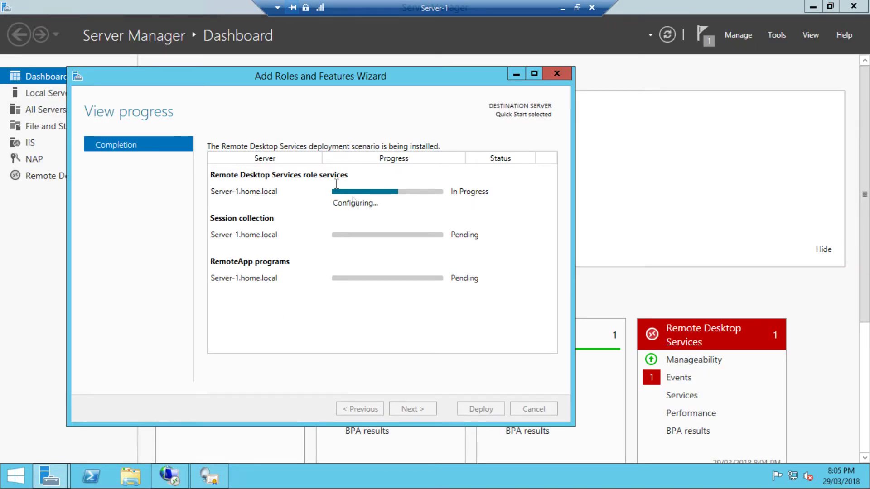
{"action": "double_click", "coordinate": [379, 80]}
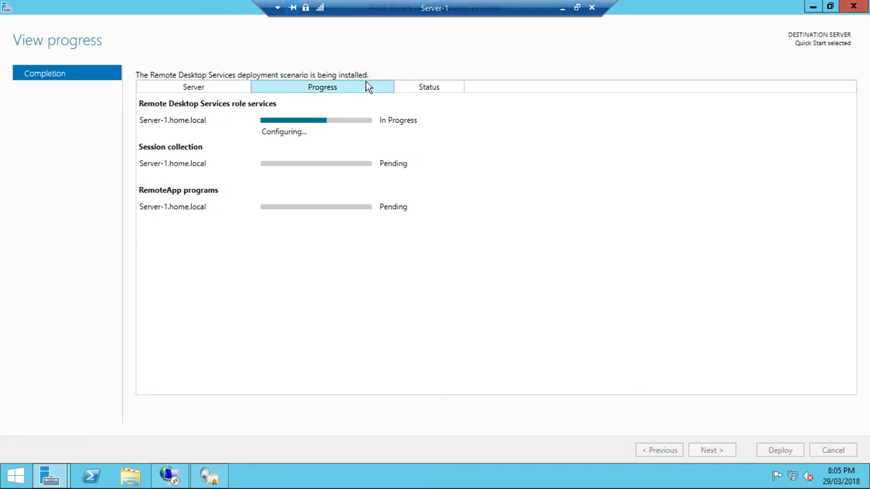
{"action": "double_click", "coordinate": [199, 6]}
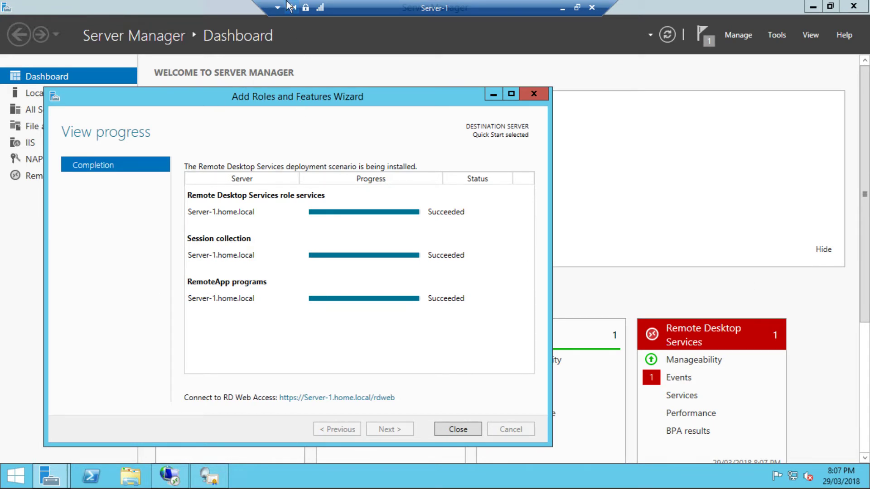
{"action": "left_click", "coordinate": [511, 93]}
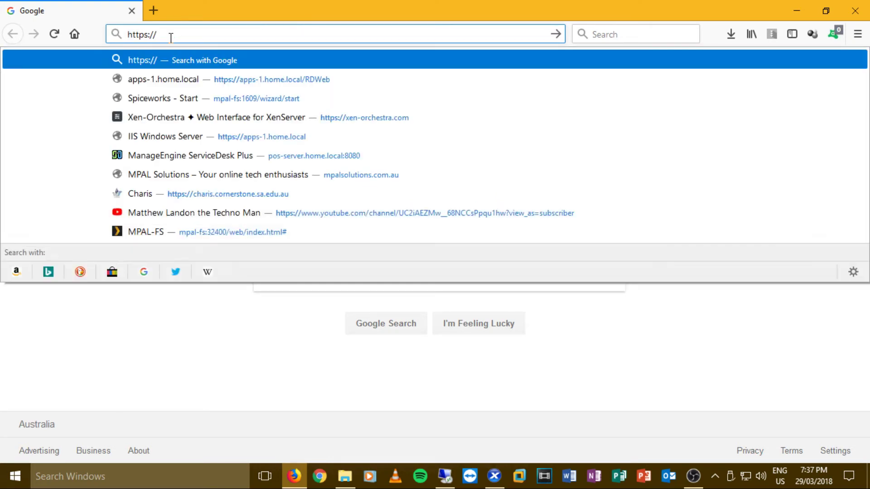
{"action": "type", "text": "Server-1"}
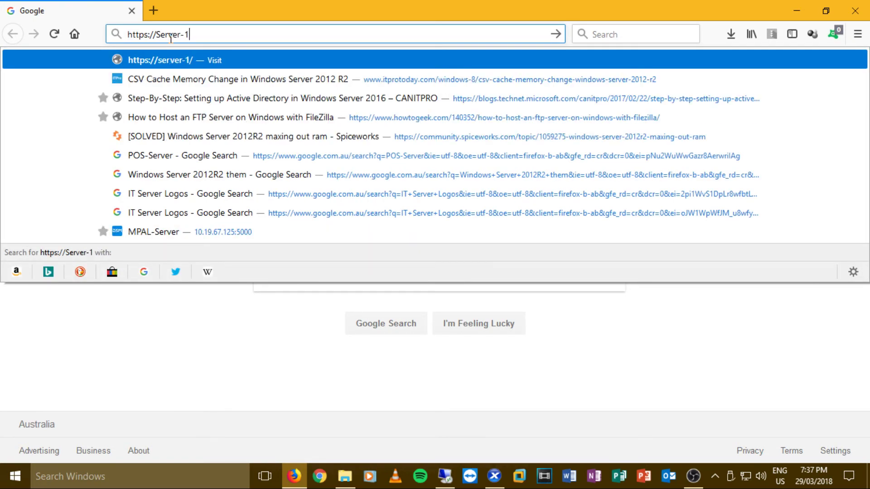
{"action": "type", "text": "/RE"}
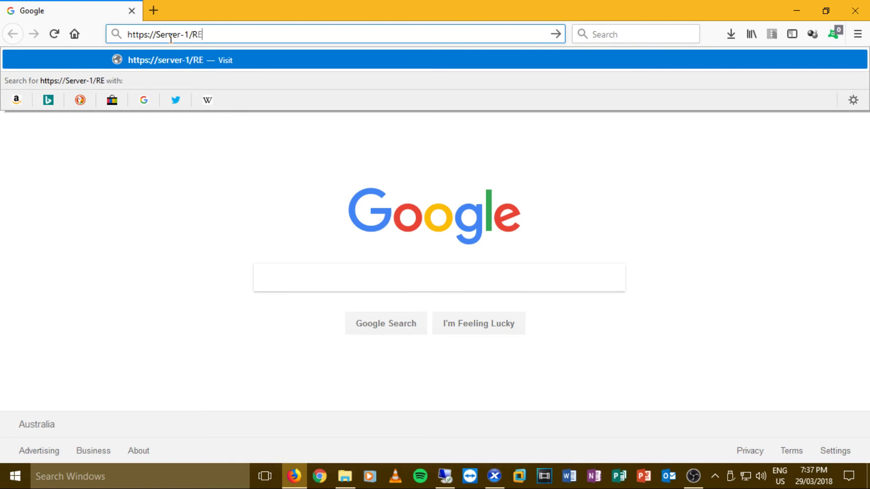
{"action": "key", "text": "BackSpace"}
{"action": "type", "text": "DWeb"}
{"action": "key", "text": "Return"}
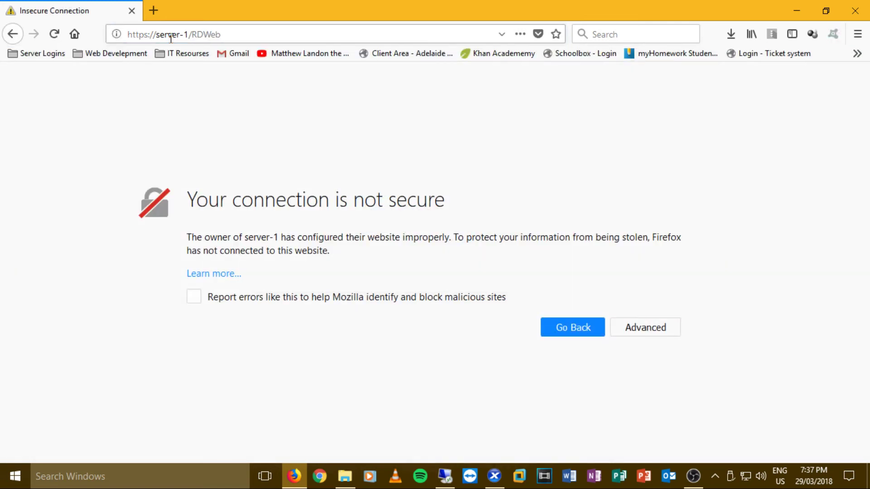
{"action": "left_click", "coordinate": [636, 333]}
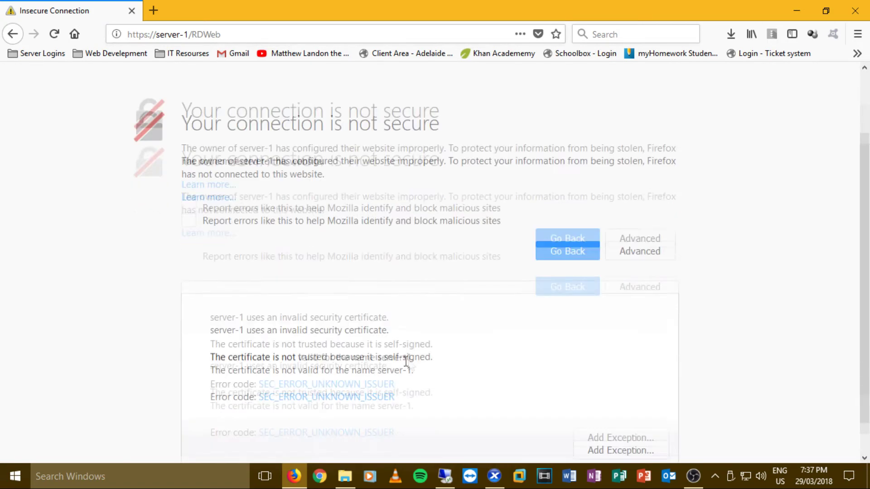
{"action": "left_click", "coordinate": [605, 414]}
{"action": "left_click", "coordinate": [466, 394]}
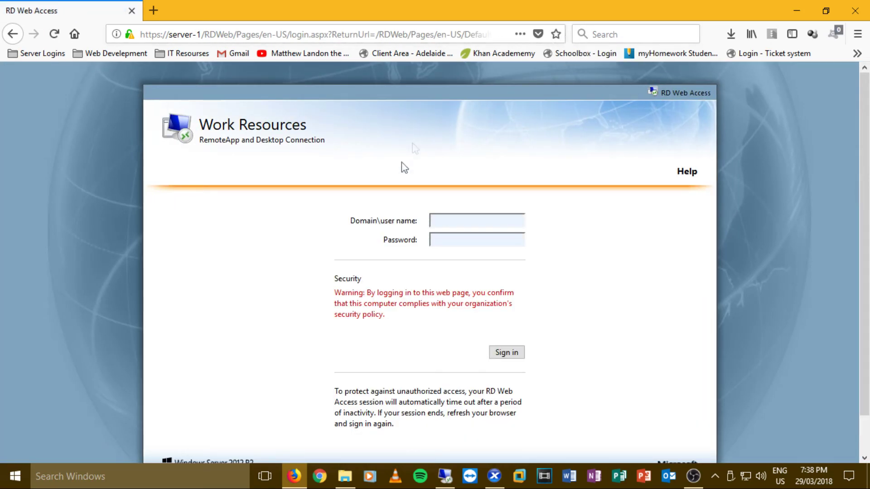
- Sign in with the suggested domain user name and password, declining to save the login
{"action": "type", "text": "home"}
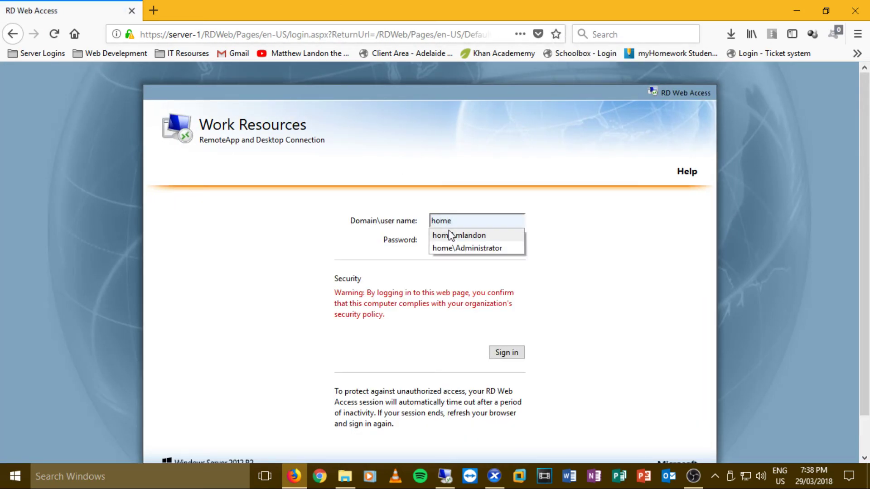
{"action": "key", "text": "Down"}
{"action": "key", "text": "Tab"}
{"action": "type", "text": "•••"}
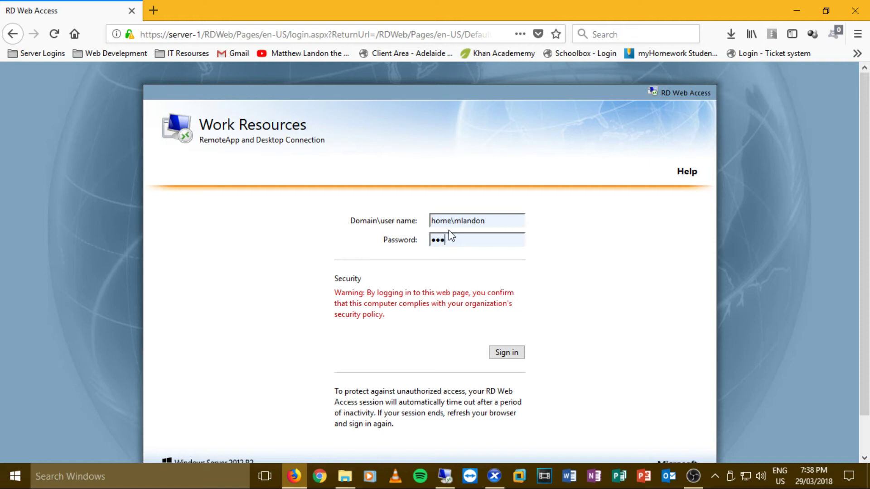
{"action": "type", "text": "•••••••••••"}
{"action": "key", "text": "Return"}
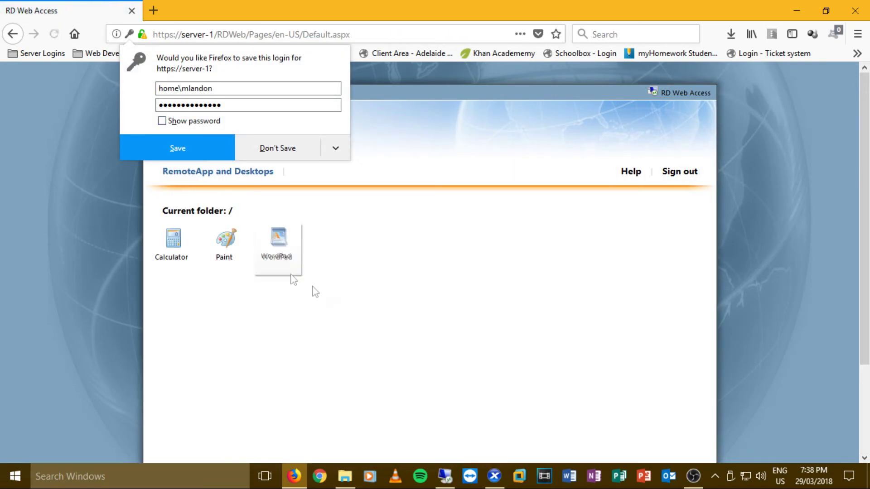
{"action": "left_click", "coordinate": [292, 278]}
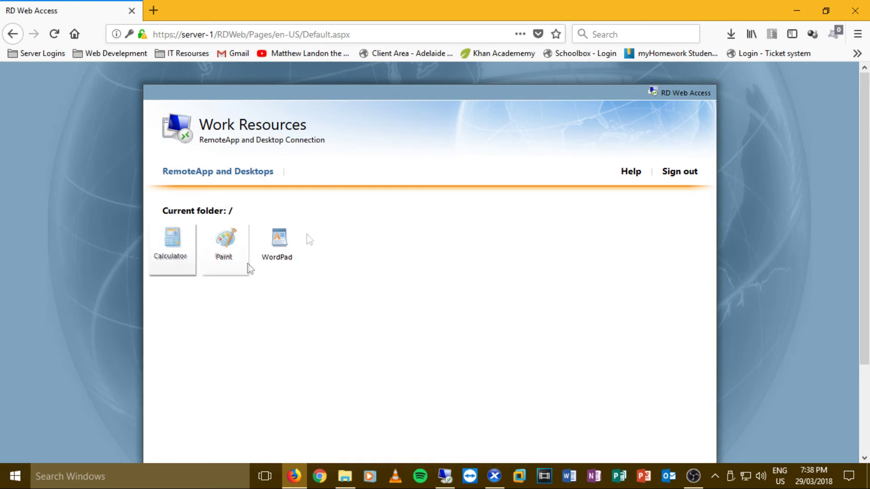
{"action": "left_click", "coordinate": [445, 476]}
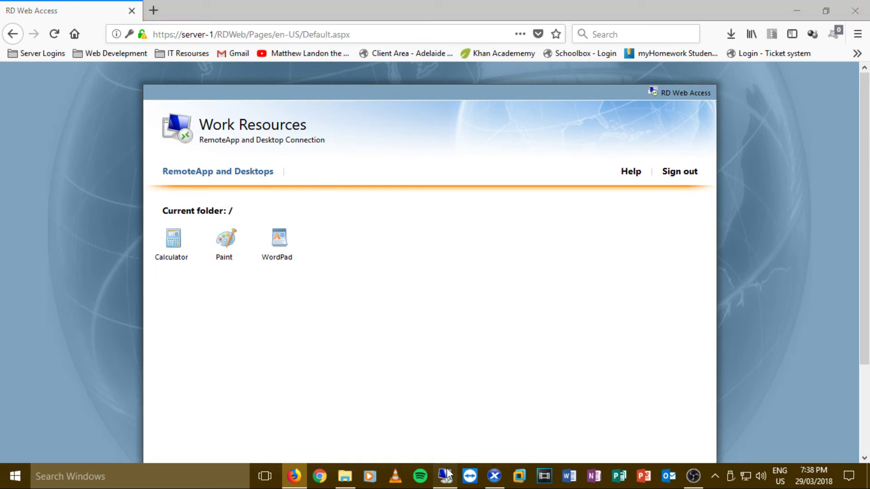
- Close the deployment wizard, minimize RD Licensing Manager and open QuickSessionCollection's RemoteApp tasks
{"action": "left_click", "coordinate": [780, 449]}
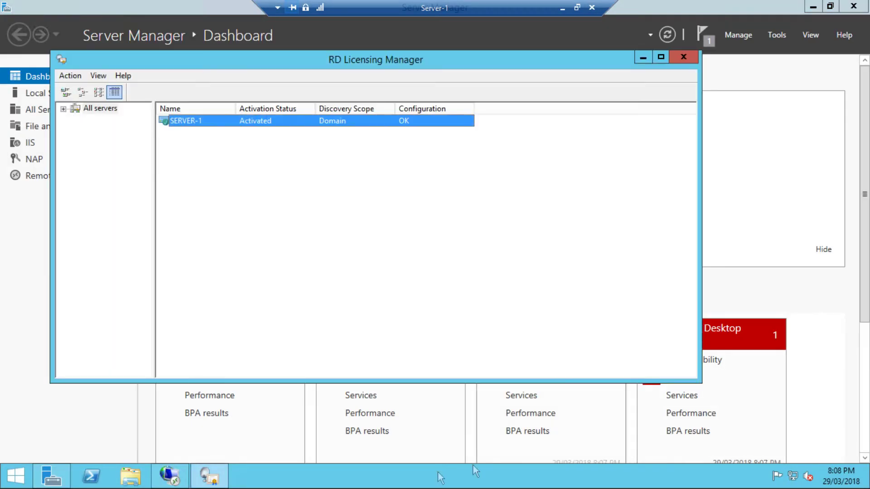
{"action": "left_click", "coordinate": [642, 59]}
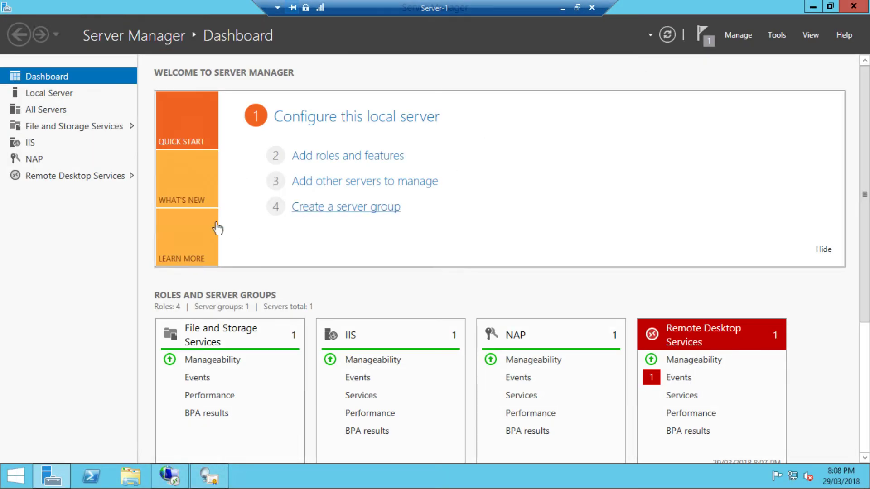
{"action": "left_click", "coordinate": [72, 178]}
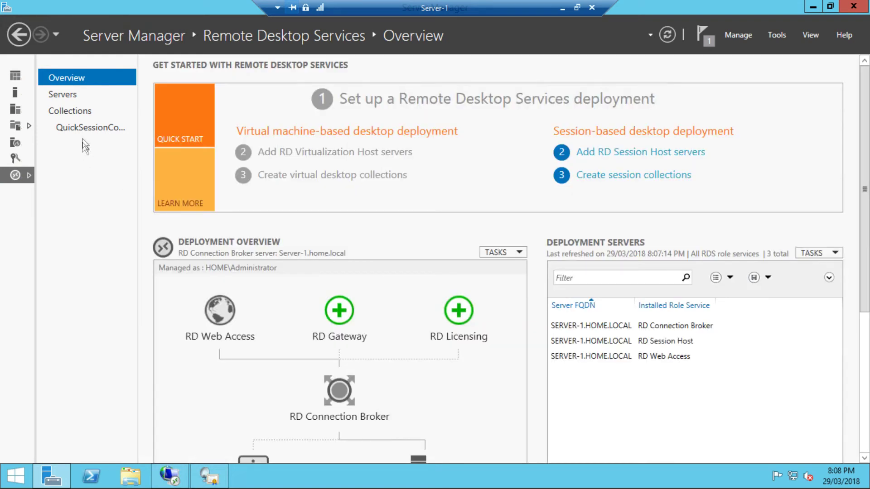
{"action": "left_click", "coordinate": [88, 128]}
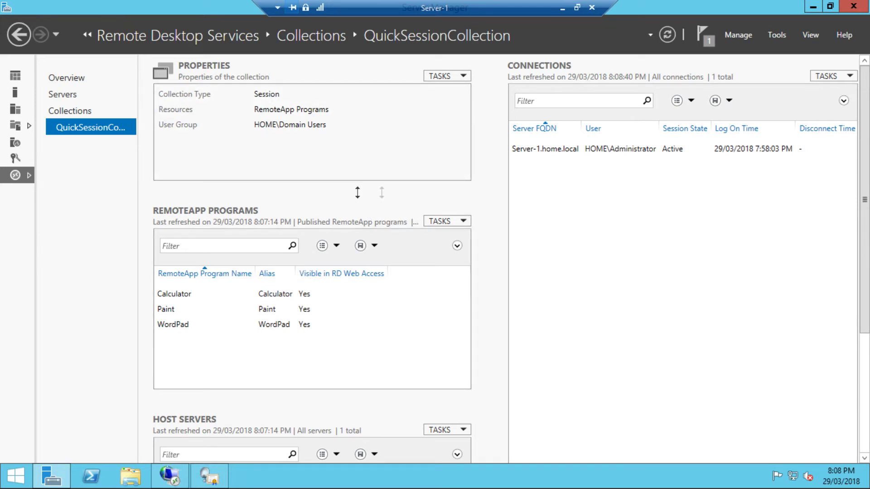
{"action": "left_click", "coordinate": [460, 222]}
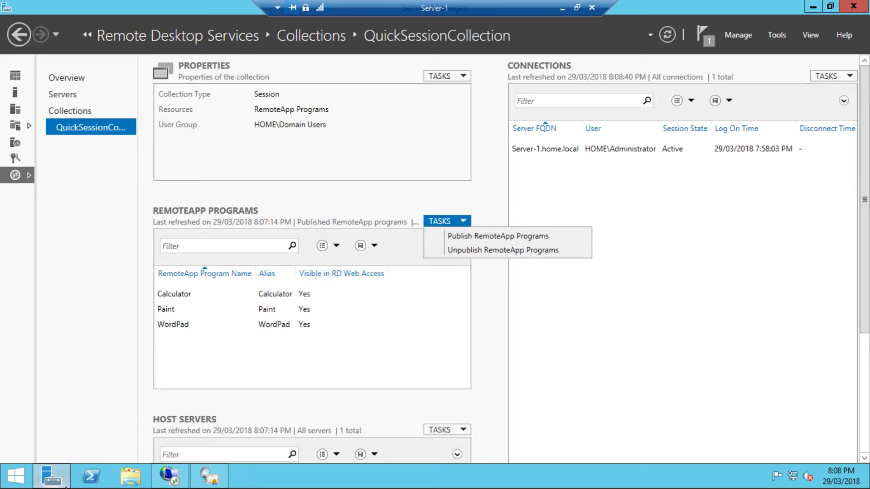
- Open \\MPAL-FS\Support from the Run prompt and search within the share
{"action": "key", "text": "super+r"}
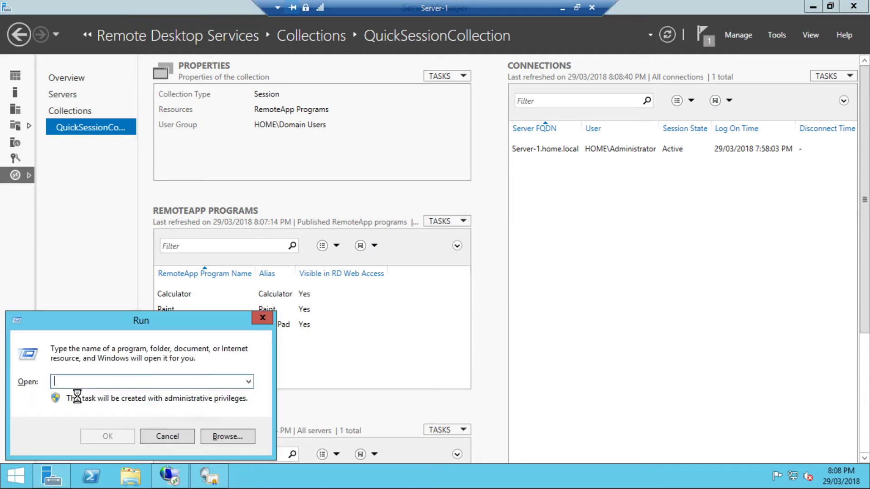
{"action": "type", "text": "\\"}
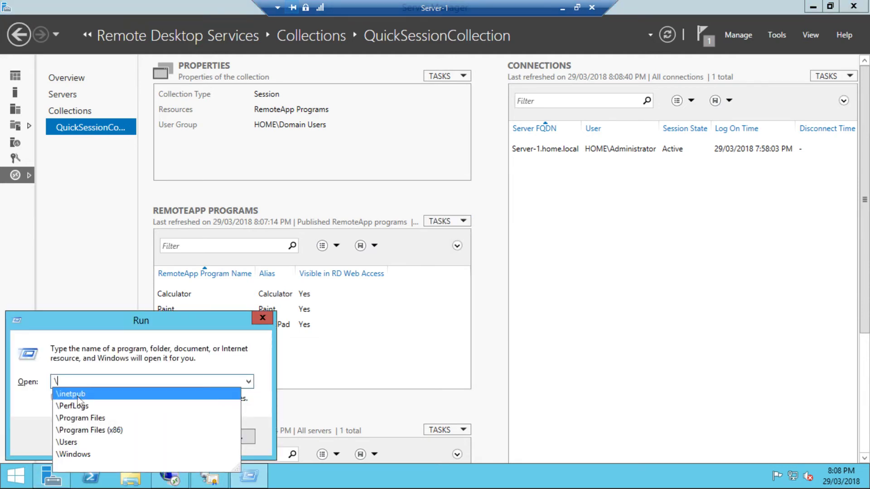
{"action": "type", "text": "\\MPAL-"}
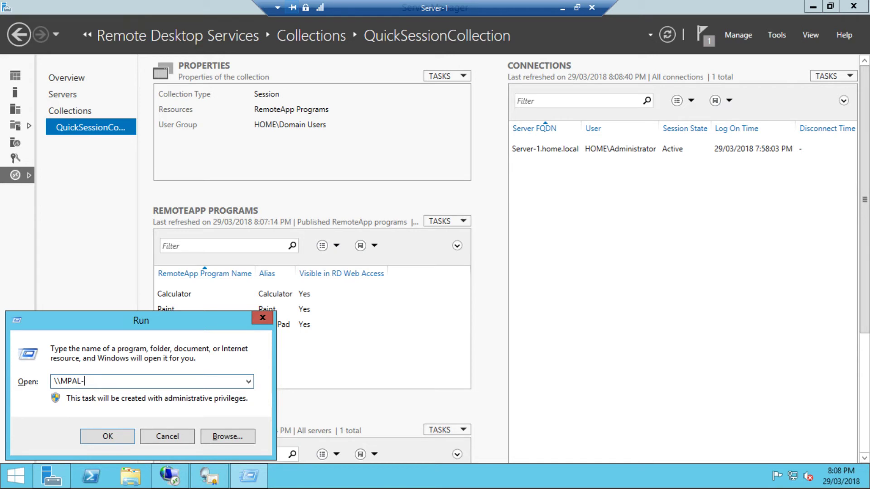
{"action": "type", "text": "FS\\Support"}
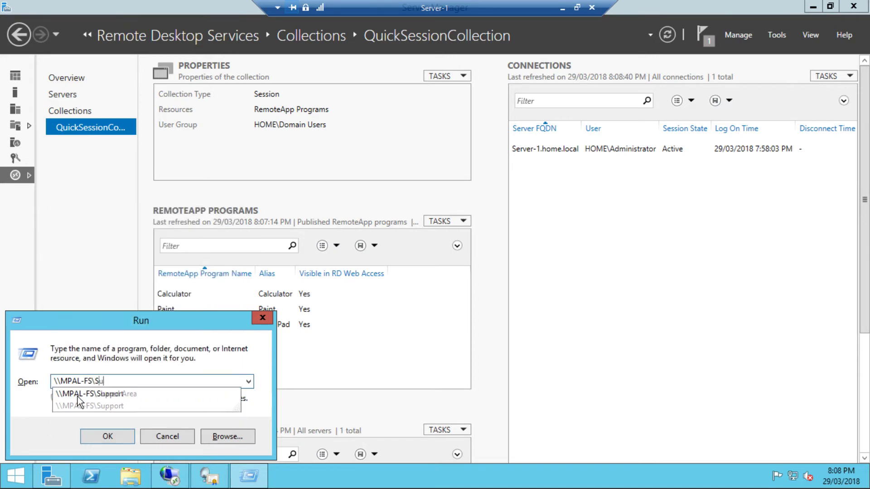
{"action": "key", "text": "Return"}
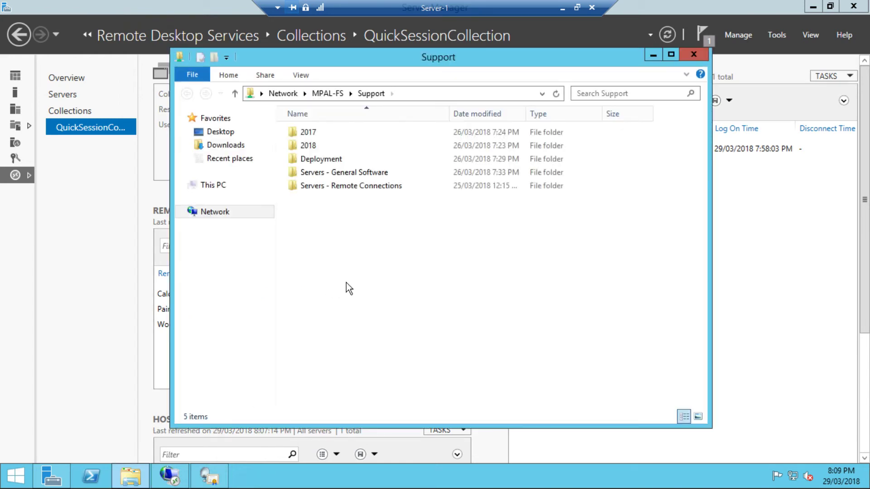
{"action": "double_click", "coordinate": [307, 150]}
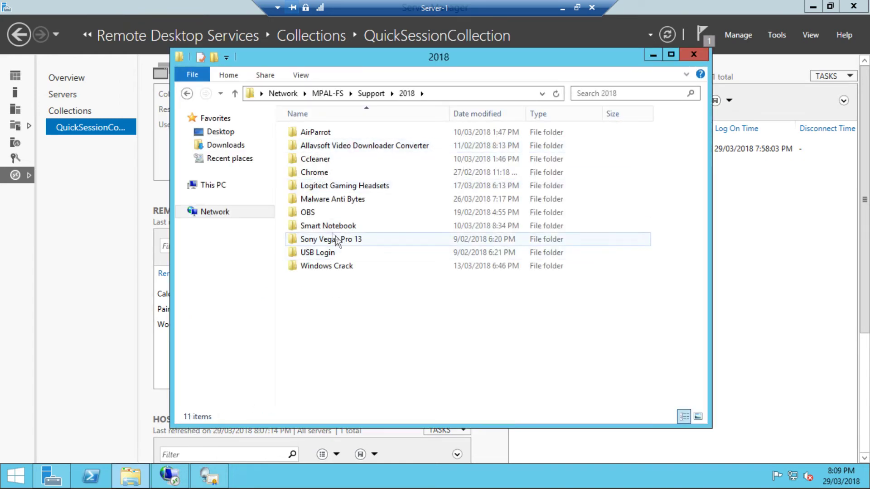
{"action": "left_click", "coordinate": [372, 93]}
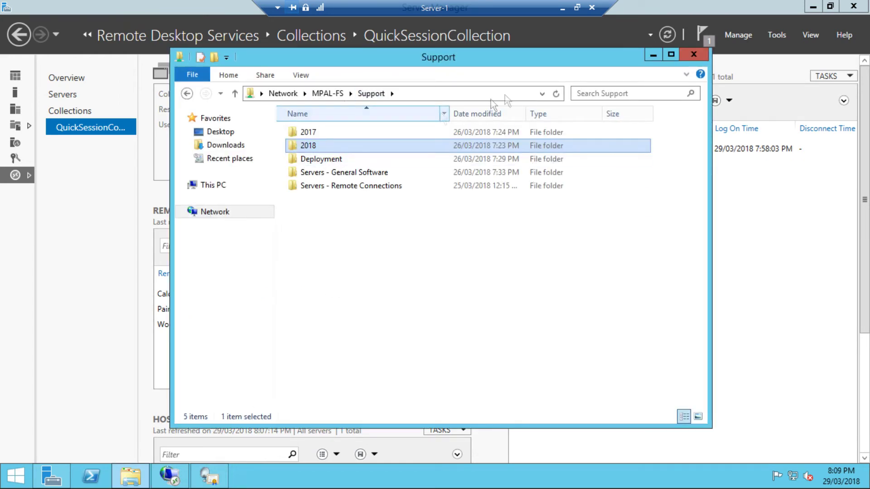
{"action": "left_click", "coordinate": [609, 95]}
{"action": "type", "text": "keey"}
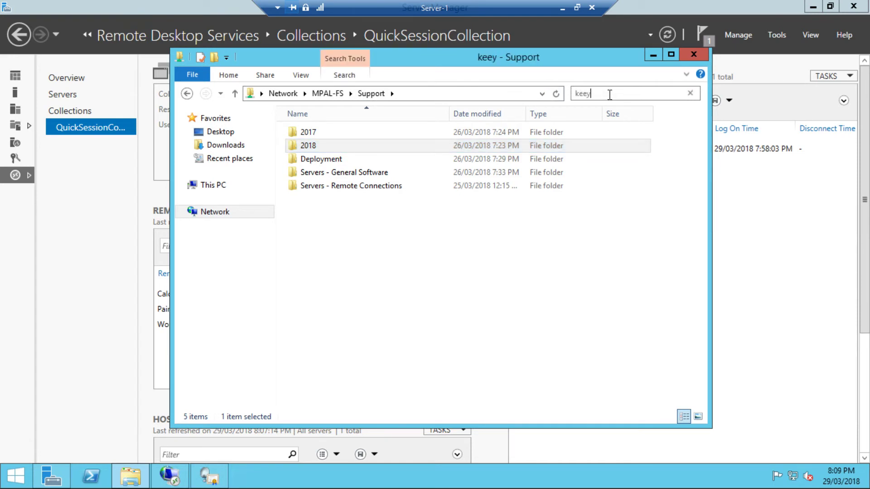
{"action": "key", "text": "BackSpace"}
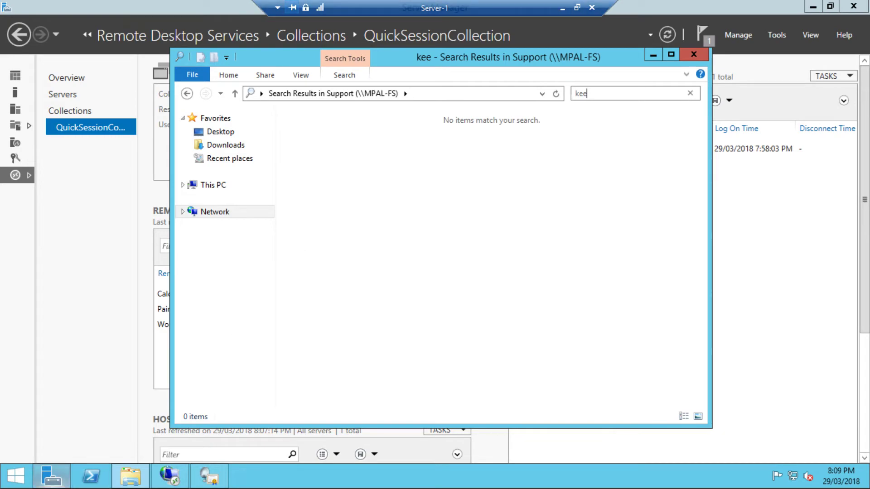
{"action": "left_click", "coordinate": [16, 475]}
{"action": "key", "text": "super"}
{"action": "left_click", "coordinate": [597, 93]}
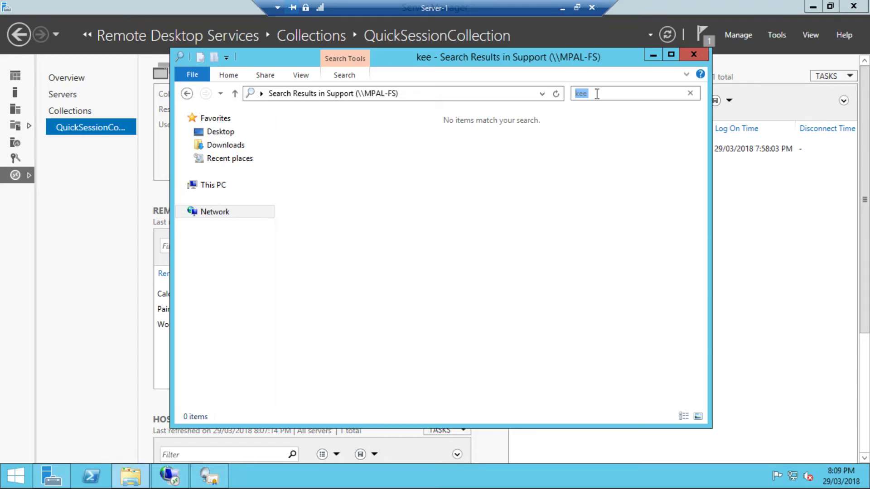
{"action": "type", "text": "fire"}
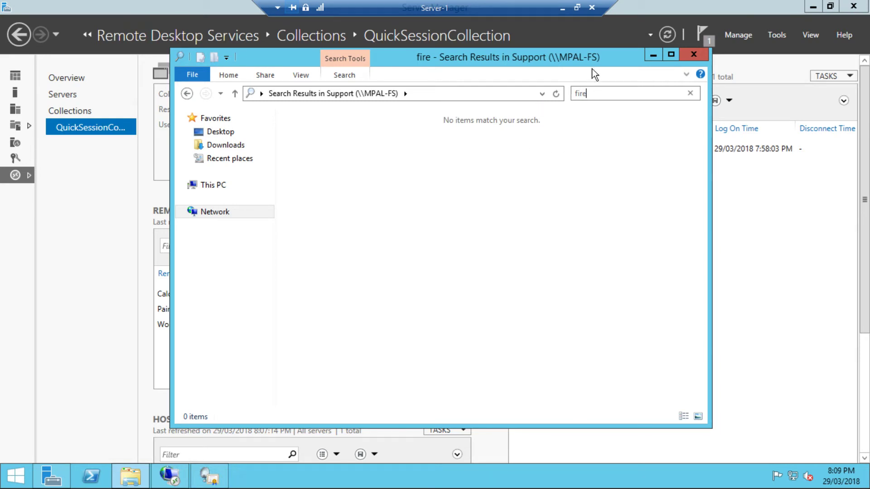
{"action": "key", "text": "BackSpace"}
{"action": "type", "text": "Fi"}
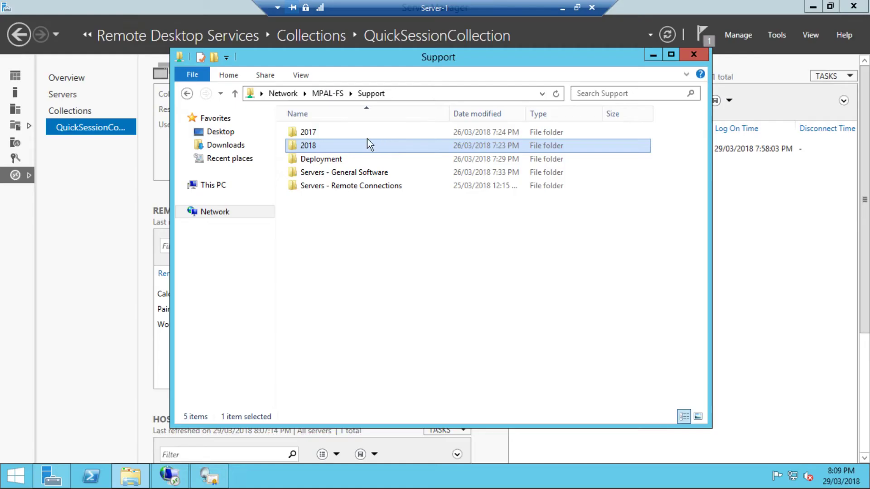
- Run arduino-1.8.1-windows from 2017\Arduino, finish setup and close the folder window
{"action": "double_click", "coordinate": [317, 132]}
{"action": "double_click", "coordinate": [317, 132]}
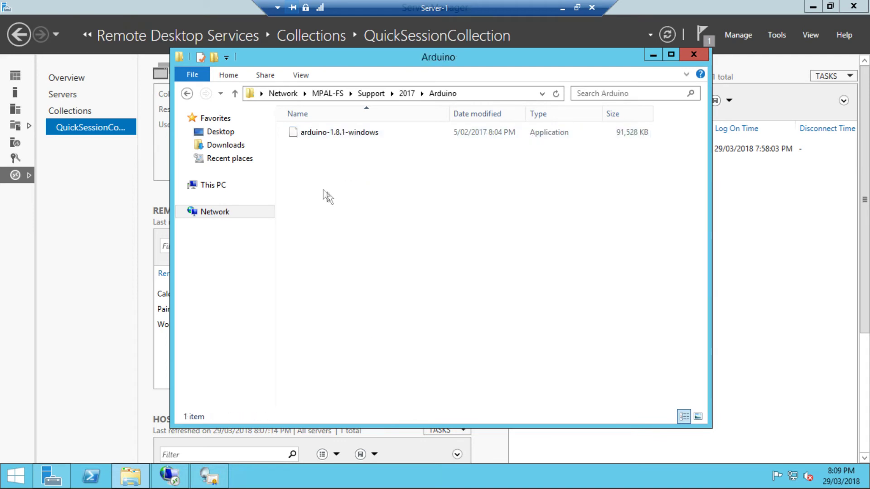
{"action": "double_click", "coordinate": [323, 132]}
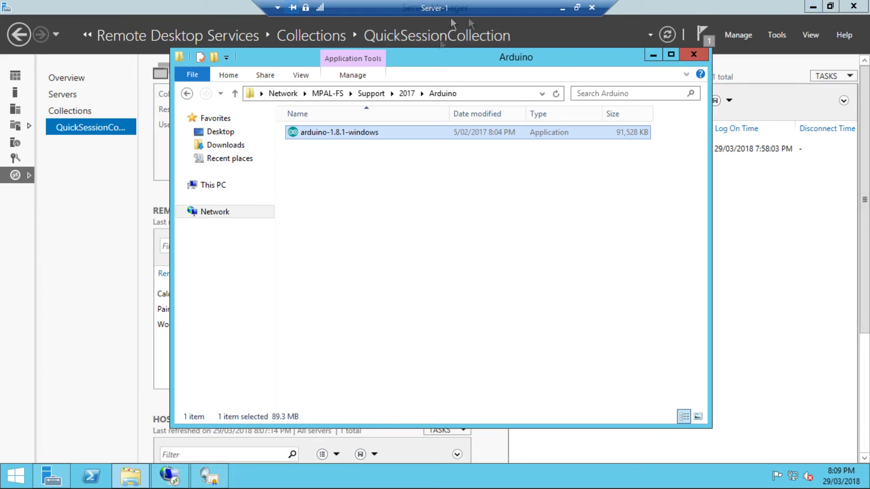
{"action": "double_click", "coordinate": [453, 132]}
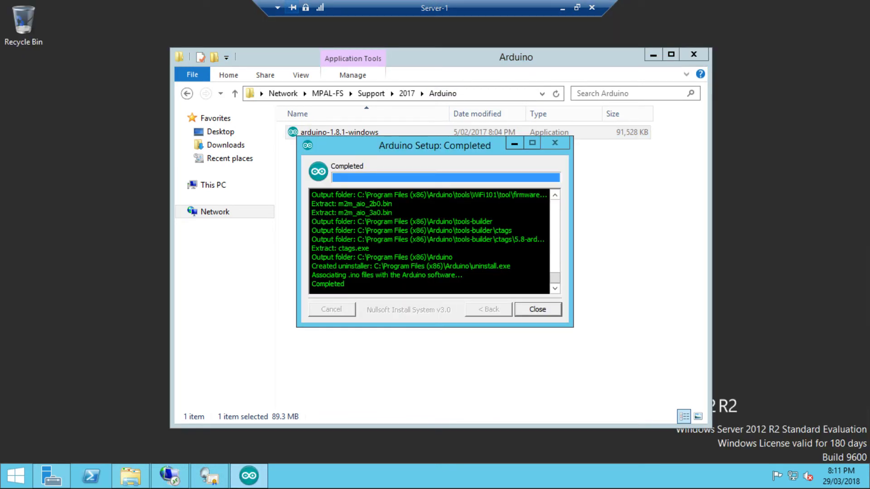
{"action": "left_click", "coordinate": [545, 314]}
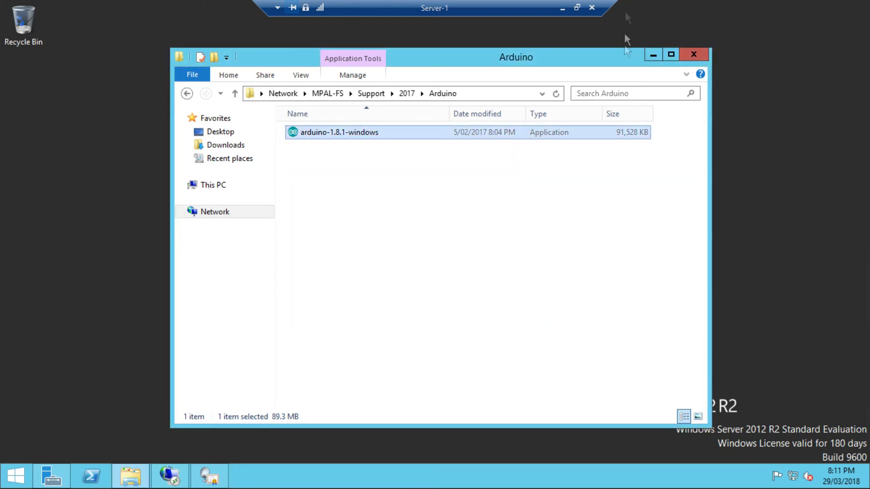
{"action": "left_click", "coordinate": [693, 54]}
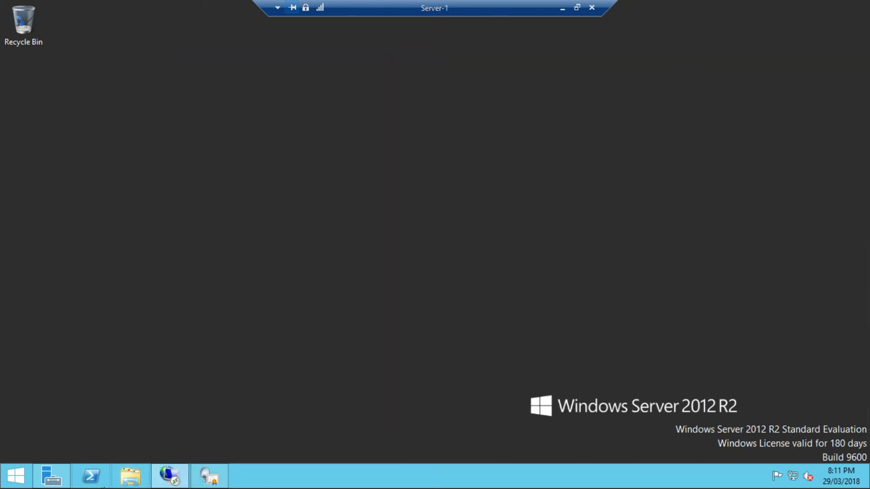
- Open the Publish RemoteApp Programs wizard from QuickSessionCollection's RemoteApp tasks, maximized
{"action": "left_click", "coordinate": [52, 475]}
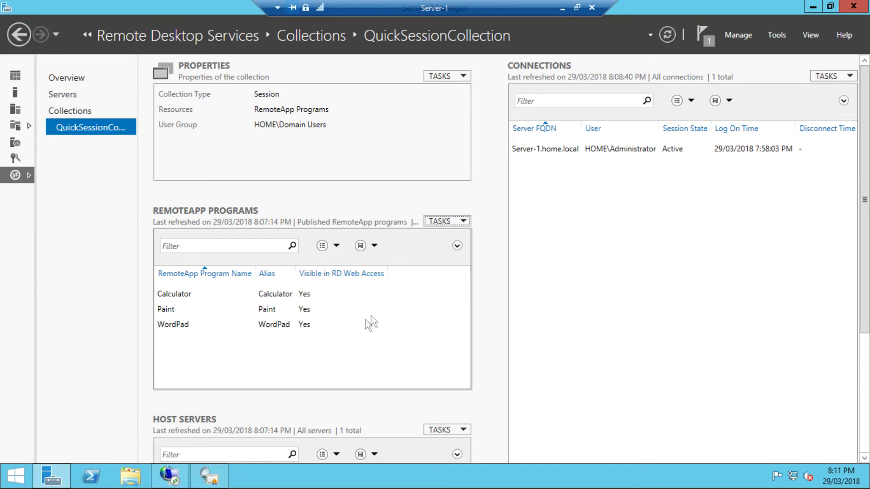
{"action": "left_click", "coordinate": [450, 222]}
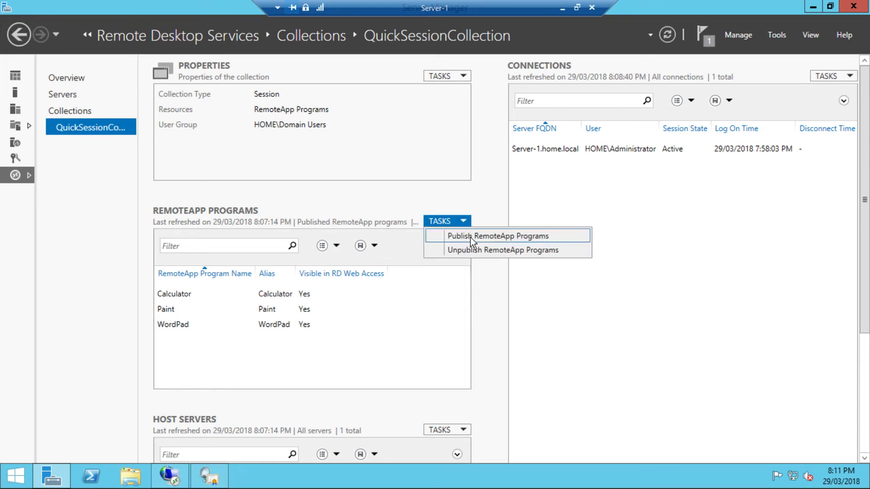
{"action": "left_click", "coordinate": [470, 237]}
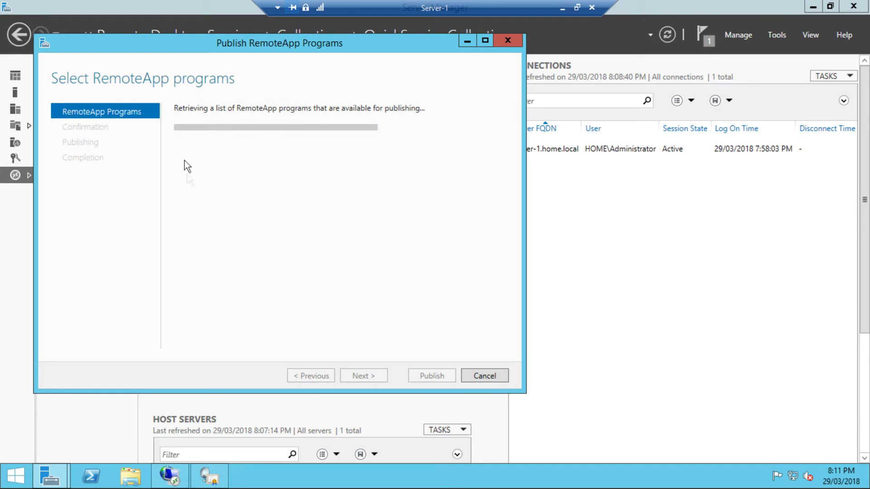
{"action": "left_click", "coordinate": [483, 40]}
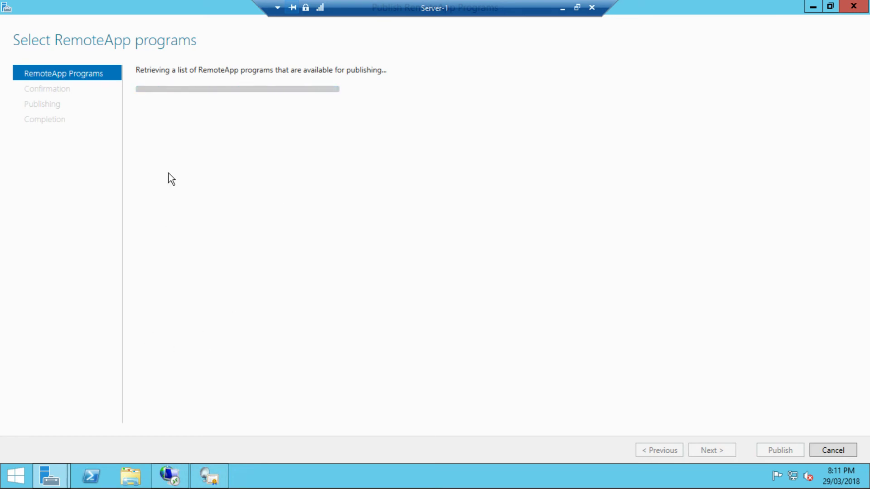
{"action": "scroll", "coordinate": [175, 177], "scroll_direction": "down", "scroll_amount": 4}
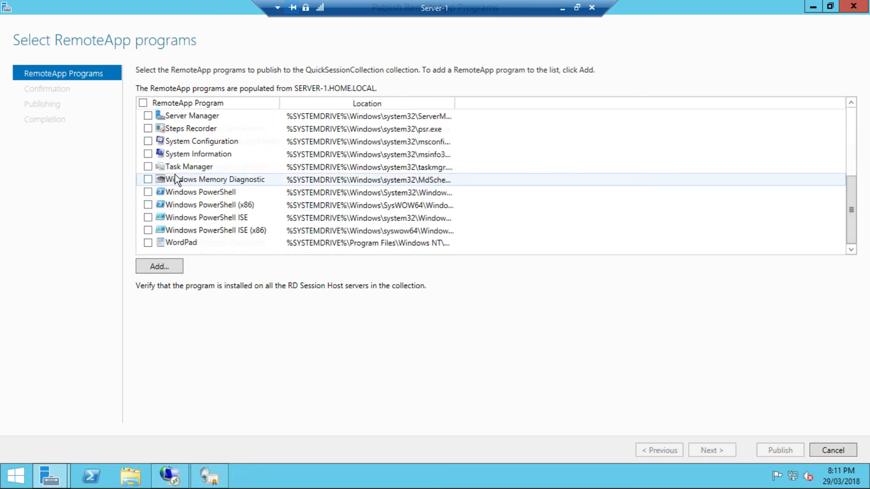
{"action": "scroll", "coordinate": [175, 179], "scroll_direction": "up", "scroll_amount": 4}
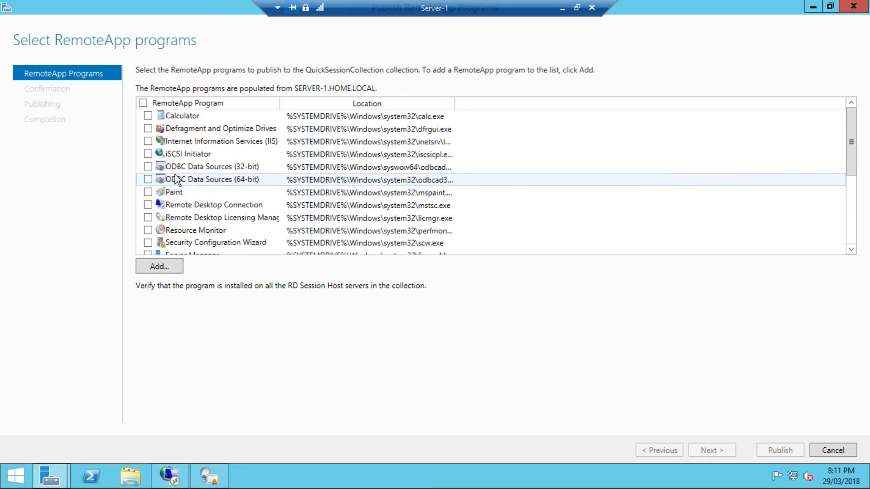
- Add Program Files (x86)\Arduino\arduino.exe, publish it and close the wizard
{"action": "left_click", "coordinate": [162, 270]}
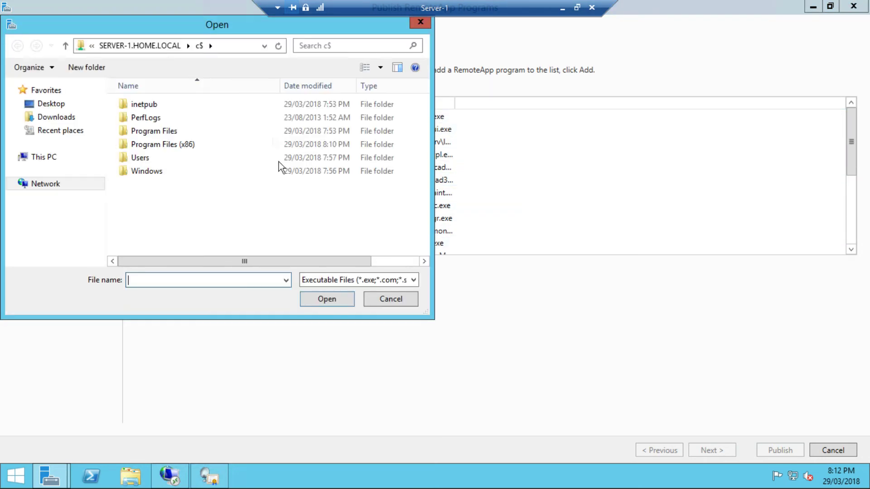
{"action": "double_click", "coordinate": [172, 145]}
{"action": "double_click", "coordinate": [158, 104]}
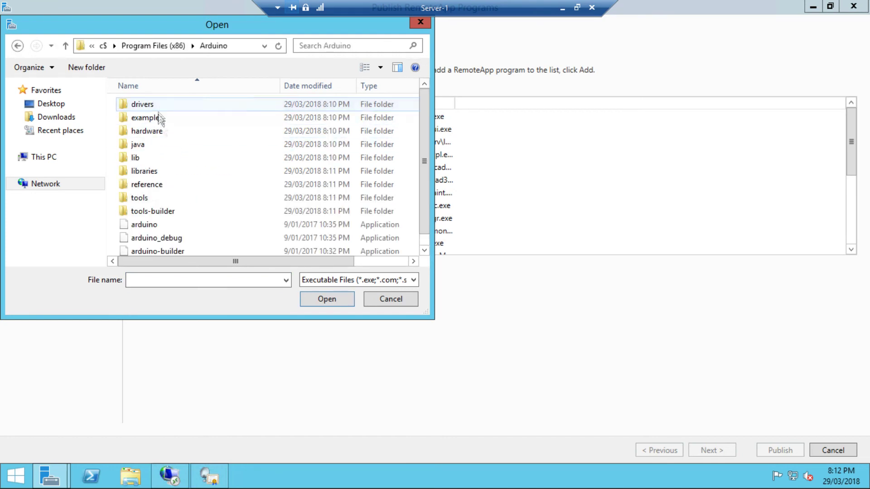
{"action": "scroll", "coordinate": [158, 224], "scroll_direction": "down", "scroll_amount": 1}
{"action": "double_click", "coordinate": [159, 207]}
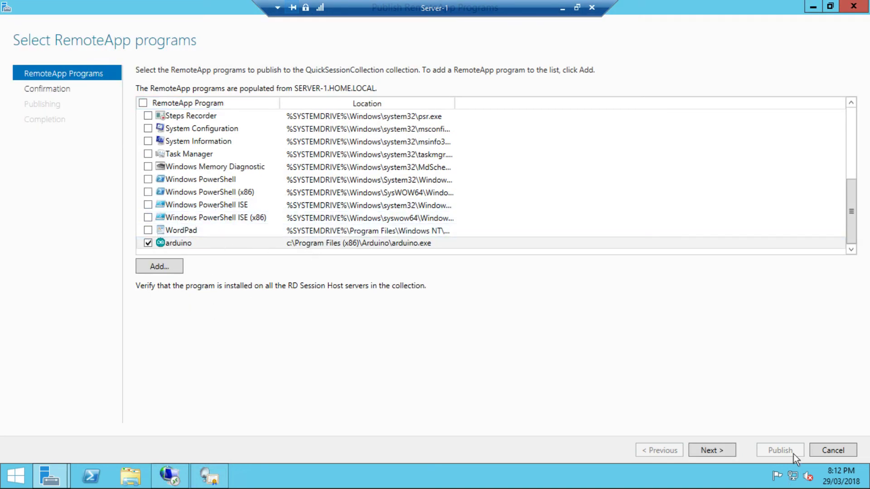
{"action": "left_click", "coordinate": [707, 451]}
{"action": "left_click", "coordinate": [759, 451]}
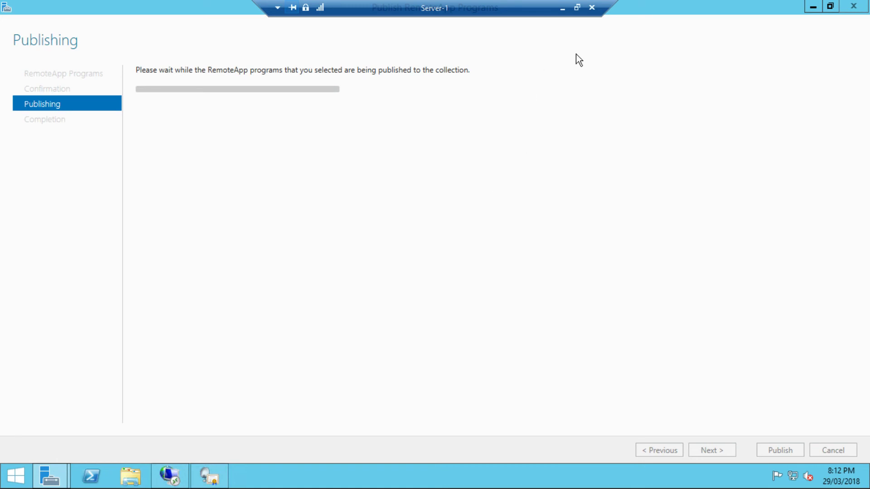
{"action": "left_click", "coordinate": [829, 6]}
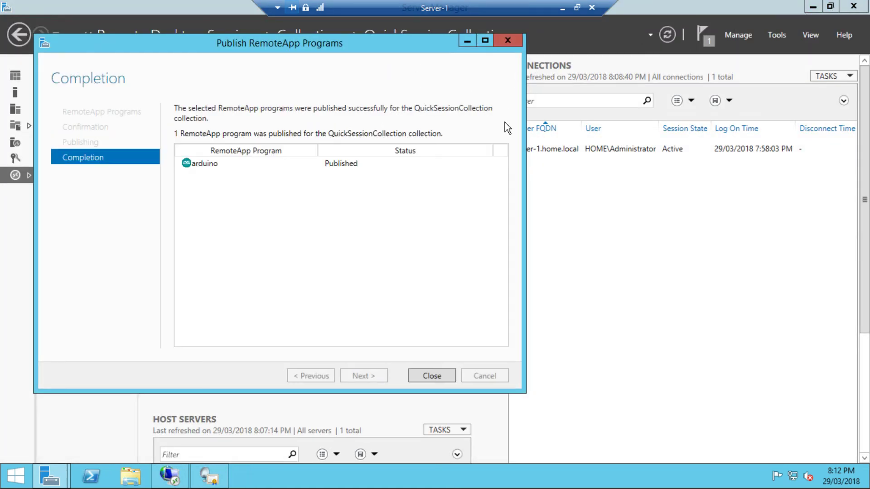
{"action": "left_click", "coordinate": [428, 375]}
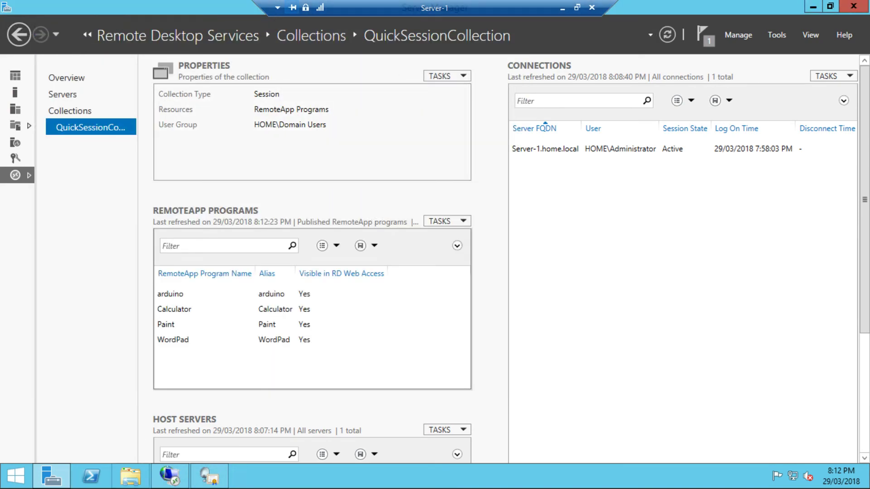
- On the local desktop, launch arduino from RD Web Access and accept its connection file
{"action": "left_click", "coordinate": [562, 8]}
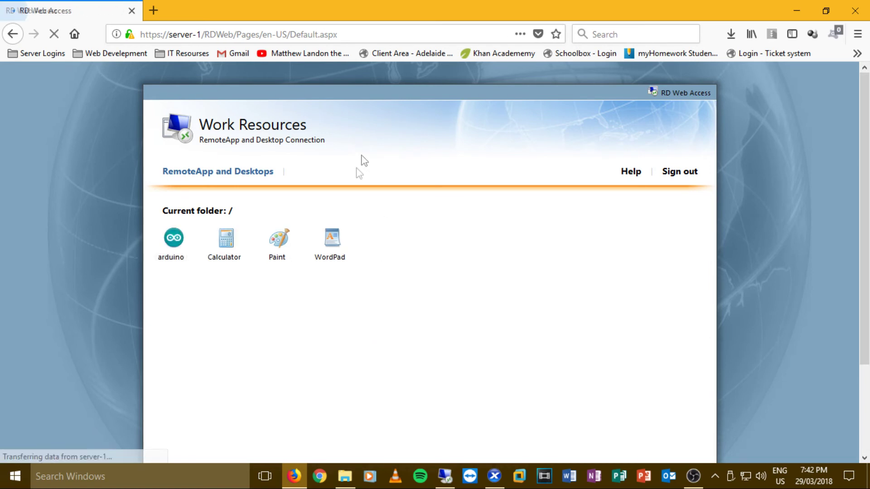
{"action": "left_click", "coordinate": [180, 255]}
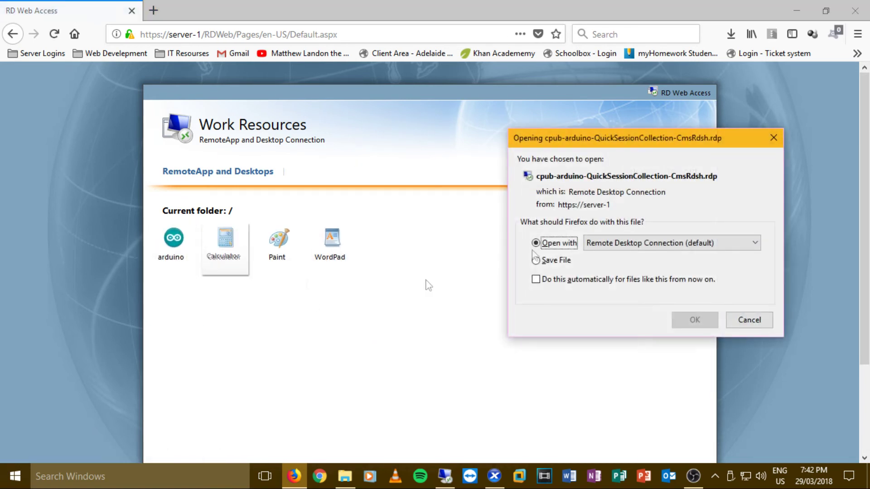
{"action": "left_click", "coordinate": [694, 320]}
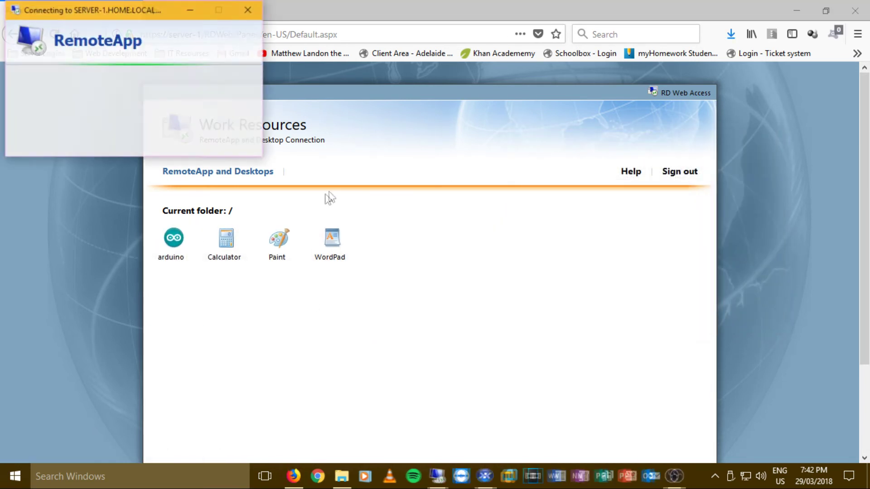
{"action": "left_click", "coordinate": [231, 198]}
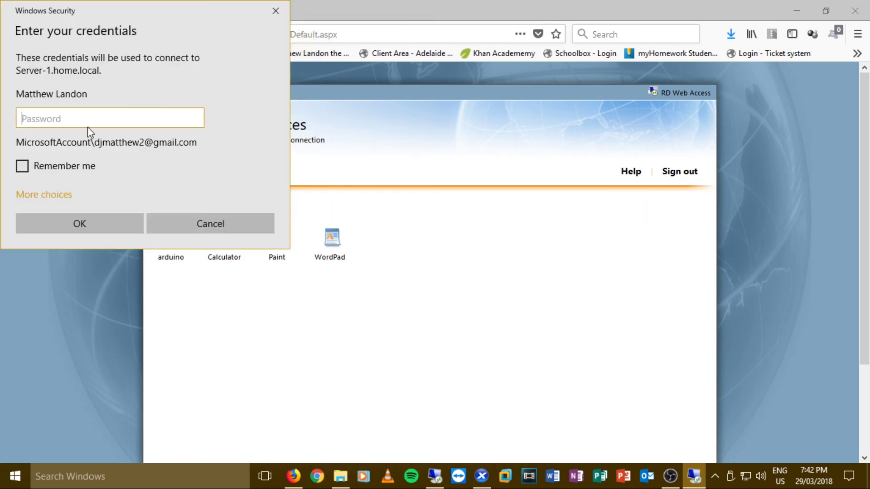
- Sign in with a different domain account and password, then maximize the RemoteApp connection window
{"action": "left_click", "coordinate": [35, 194]}
{"action": "left_click", "coordinate": [85, 257]}
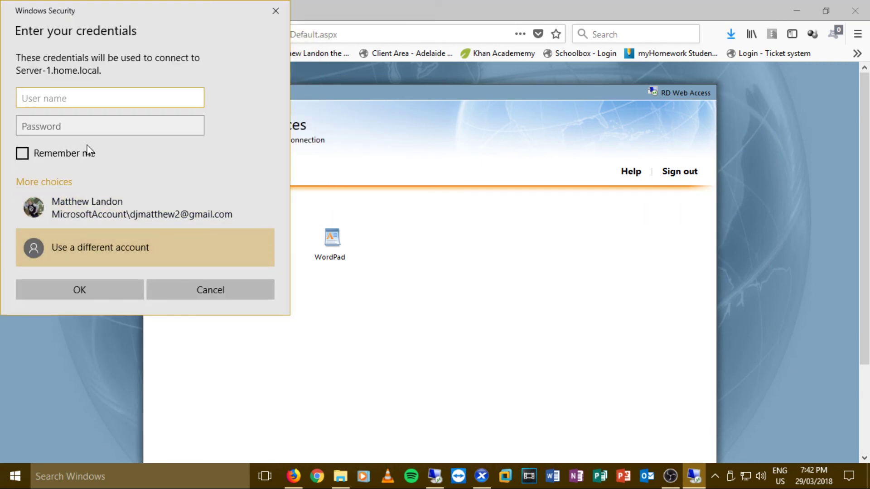
{"action": "key", "text": "Tab"}
{"action": "type", "text": "•••"}
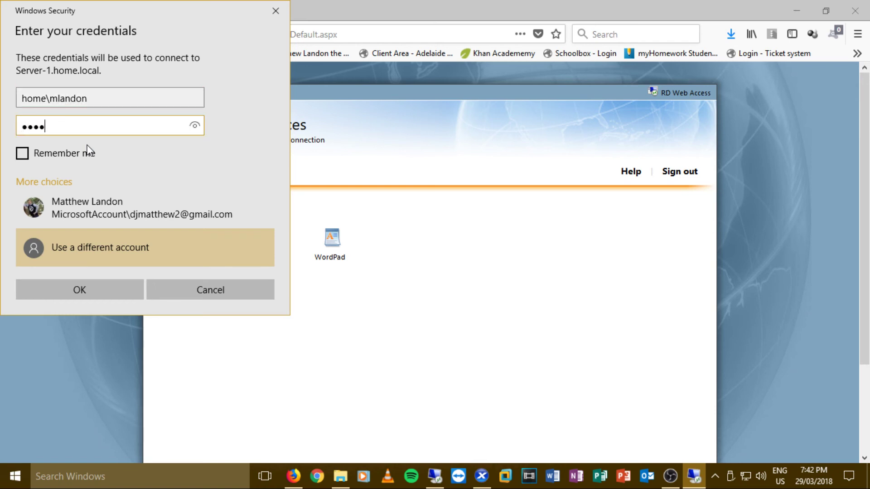
{"action": "type", "text": "••••••••"}
{"action": "key", "text": "Return"}
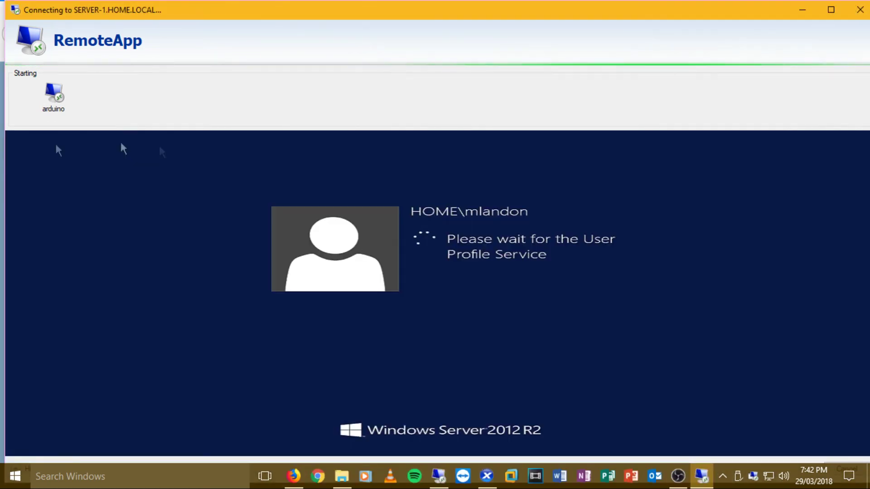
{"action": "double_click", "coordinate": [203, 8]}
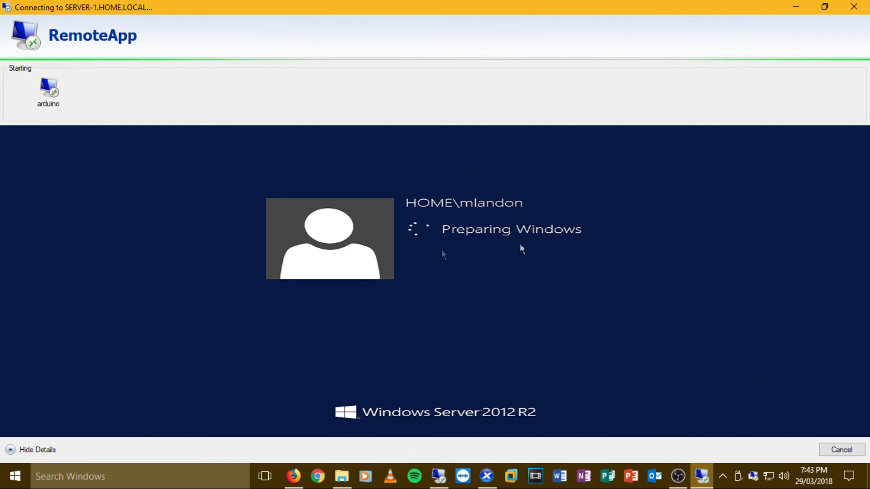
{"action": "left_click", "coordinate": [32, 449]}
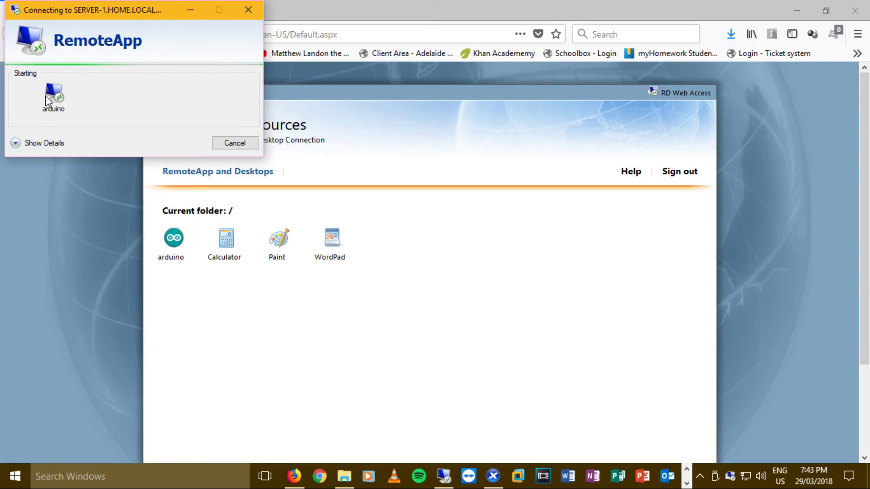
- Let the Arduino 1.8.1 RemoteApp open with a blank sketch, then close Firefox behind it
{"action": "left_click", "coordinate": [31, 142]}
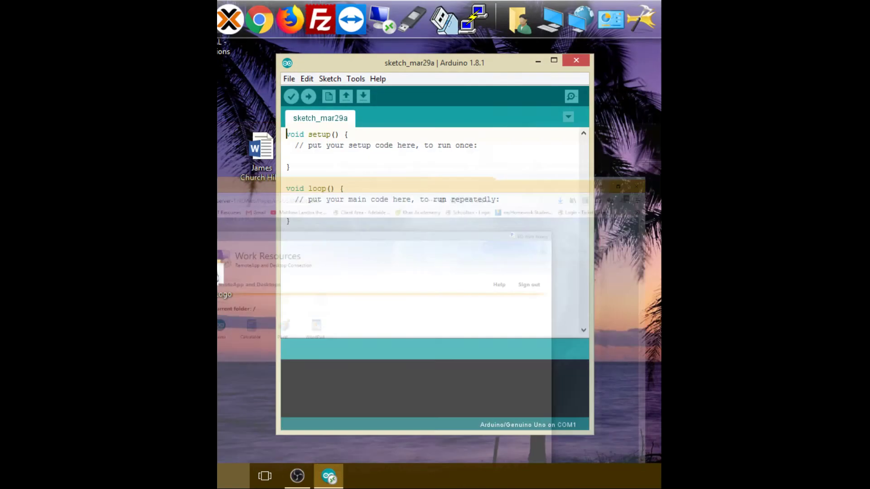
{"action": "left_click", "coordinate": [855, 10]}
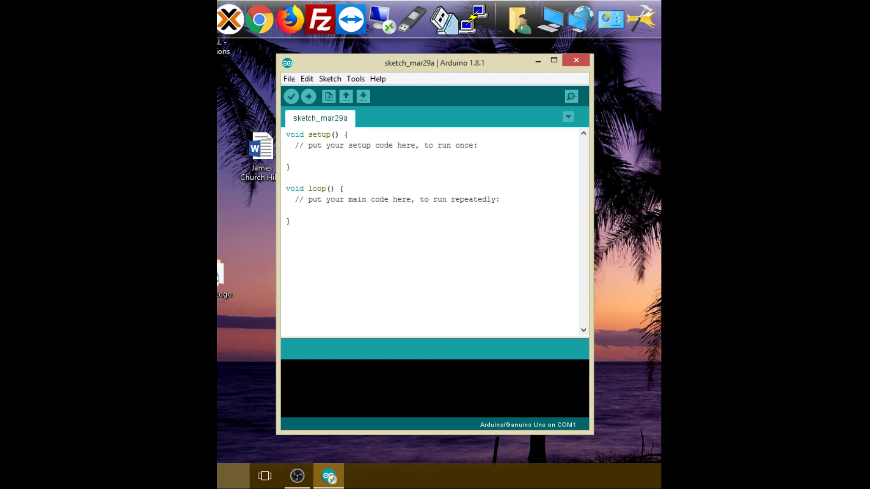
{"action": "left_click", "coordinate": [629, 468]}
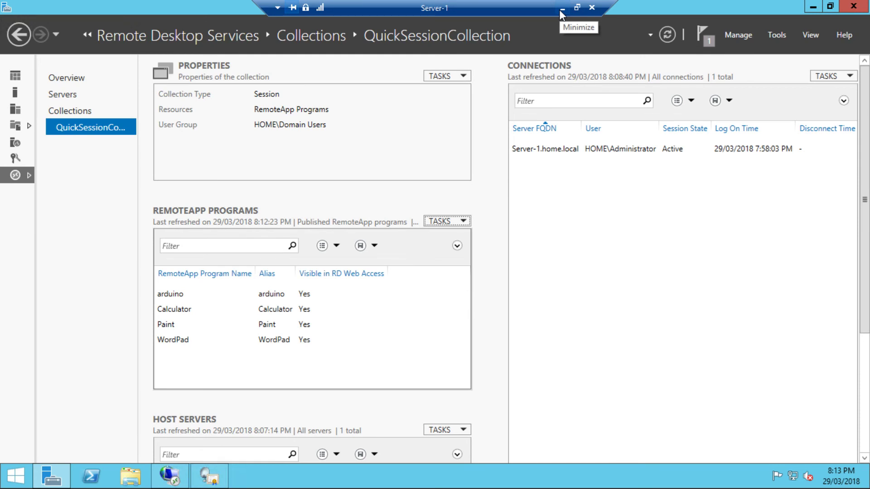
- Minimize the Server-1 session after confirming arduino is listed in QuickSessionCollection
{"action": "left_click", "coordinate": [561, 10]}
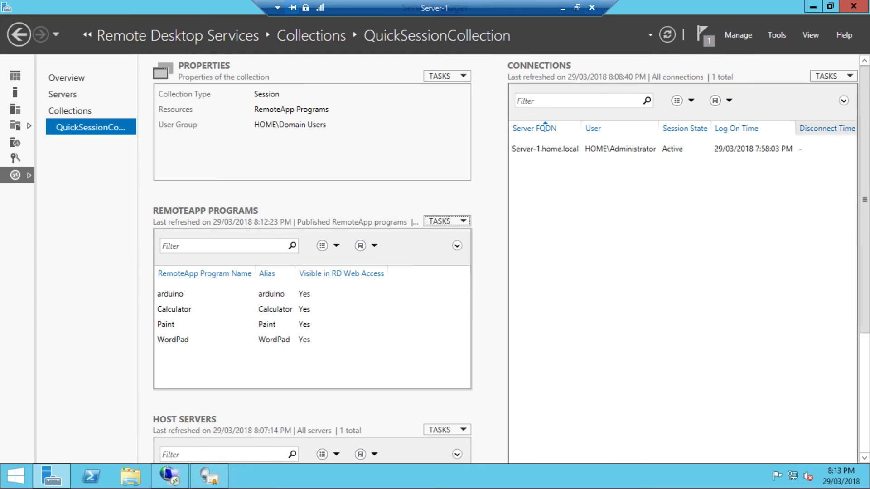